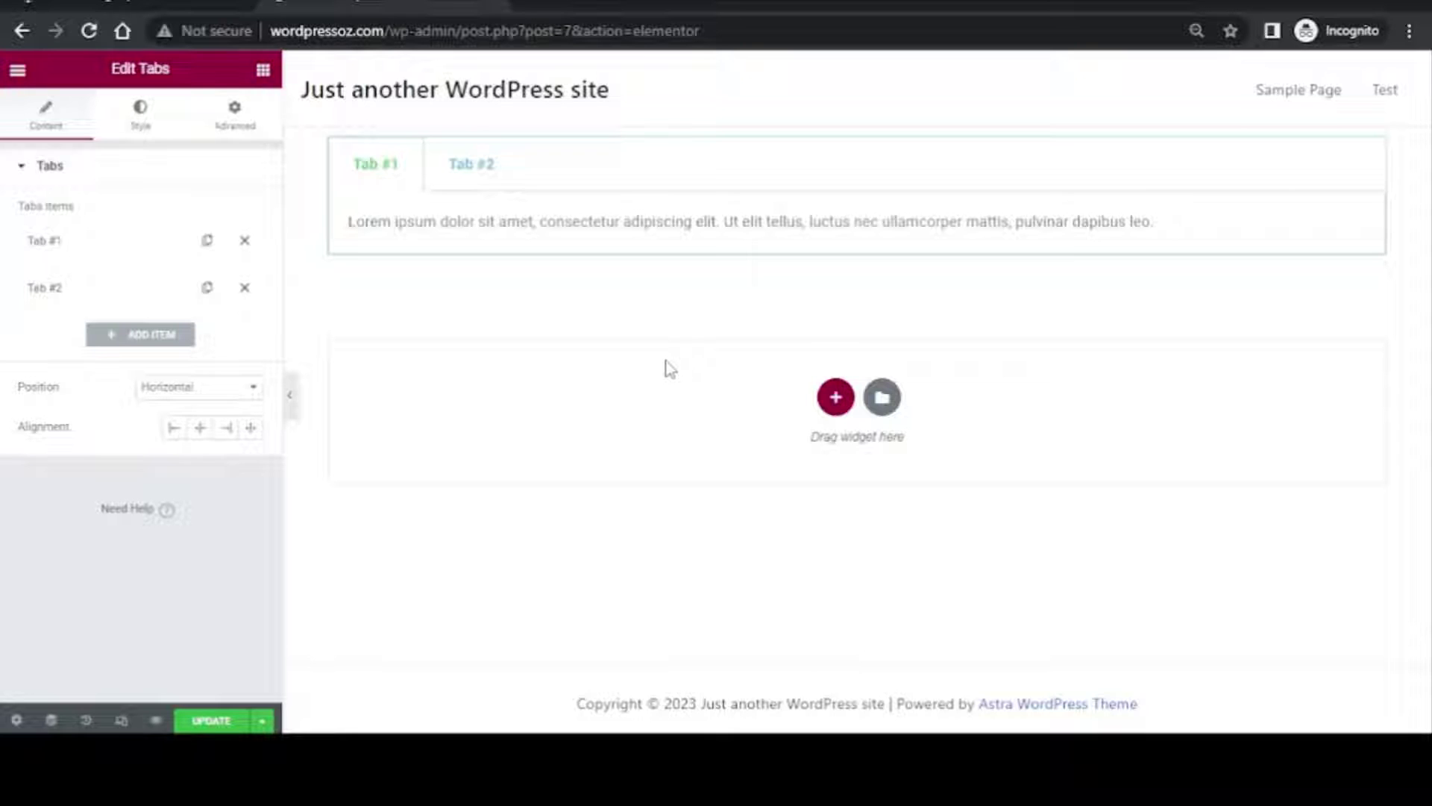
# Centre the classic Tabs titles, set Position to Vertical, and glance over the Style settings
pyautogui.click(200, 436)
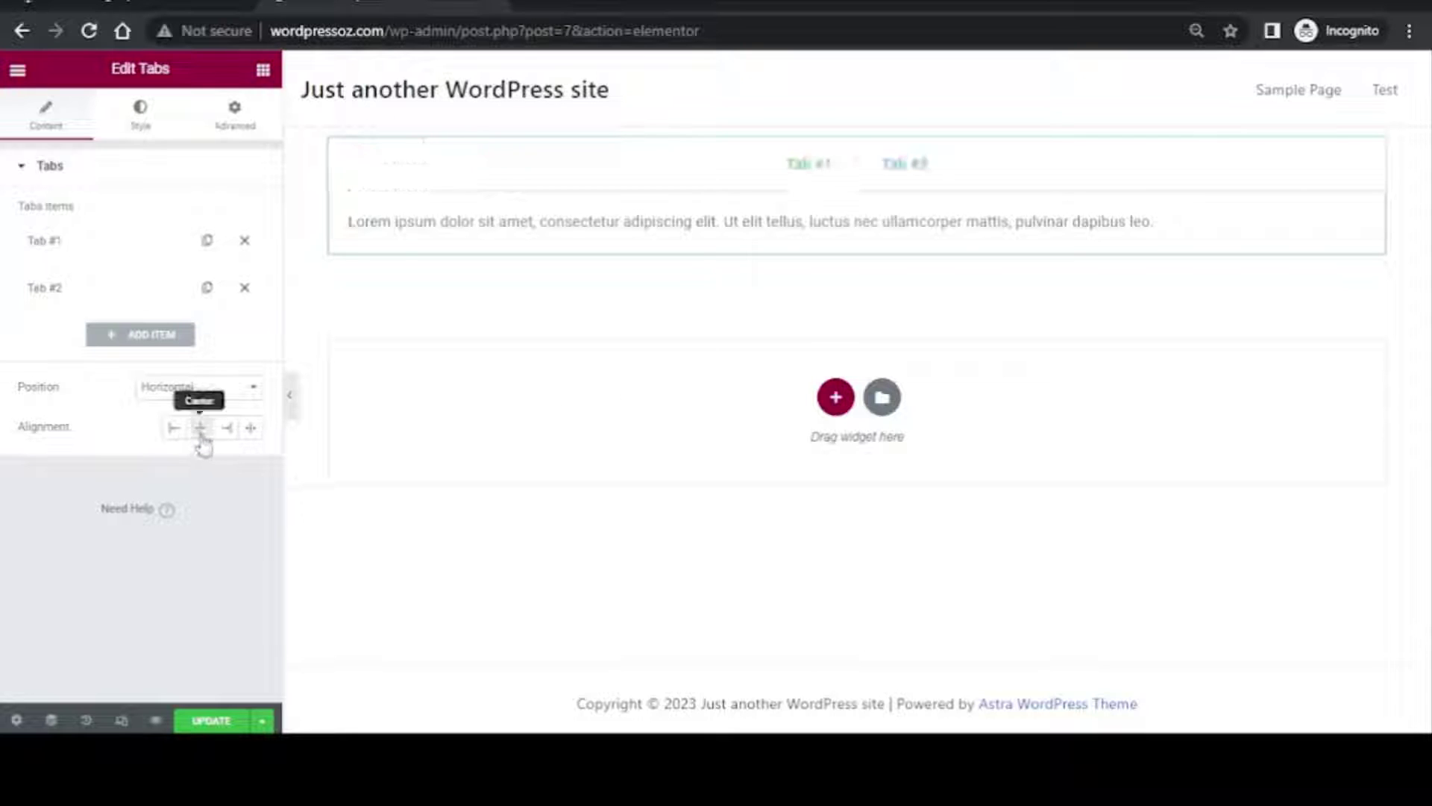
pyautogui.click(174, 394)
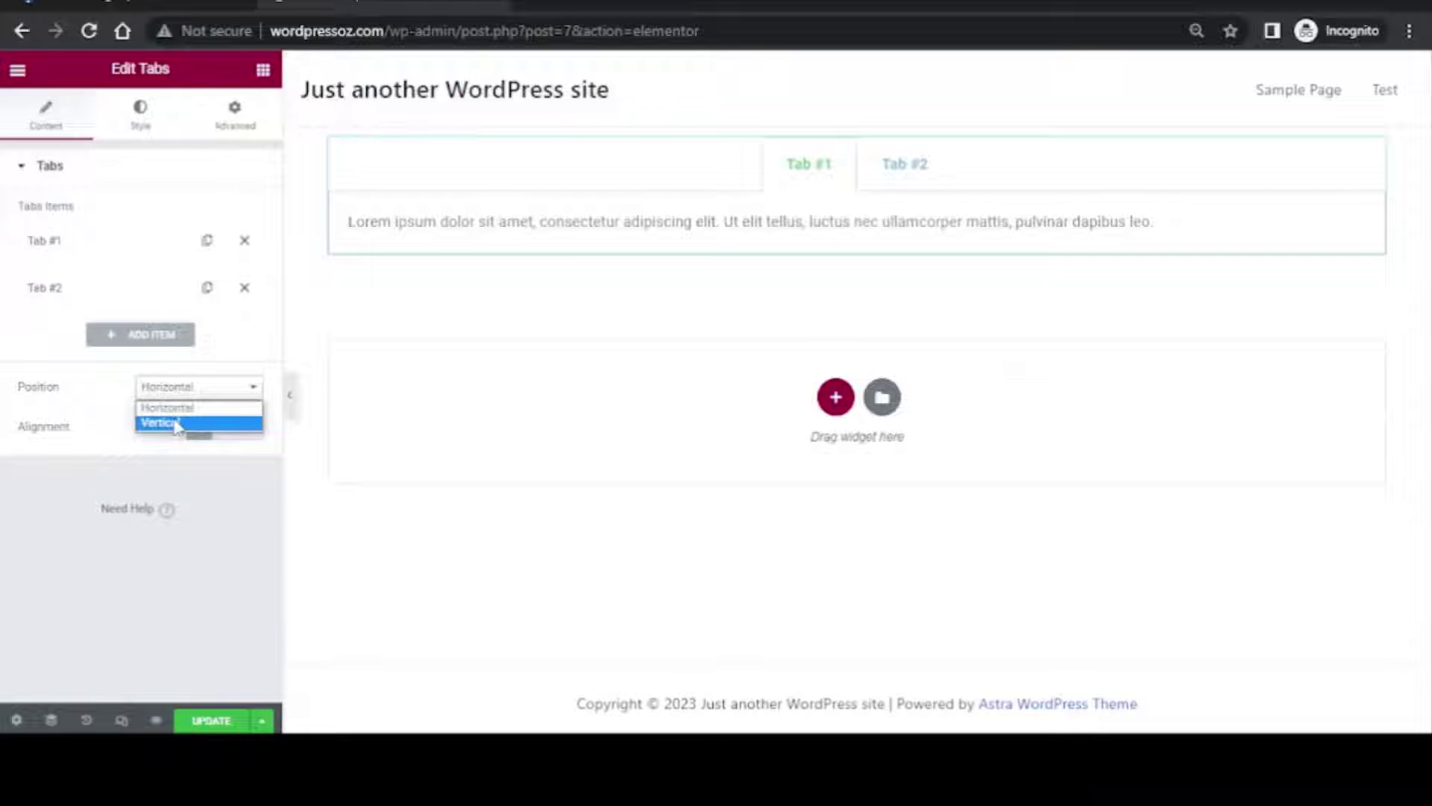
pyautogui.click(176, 424)
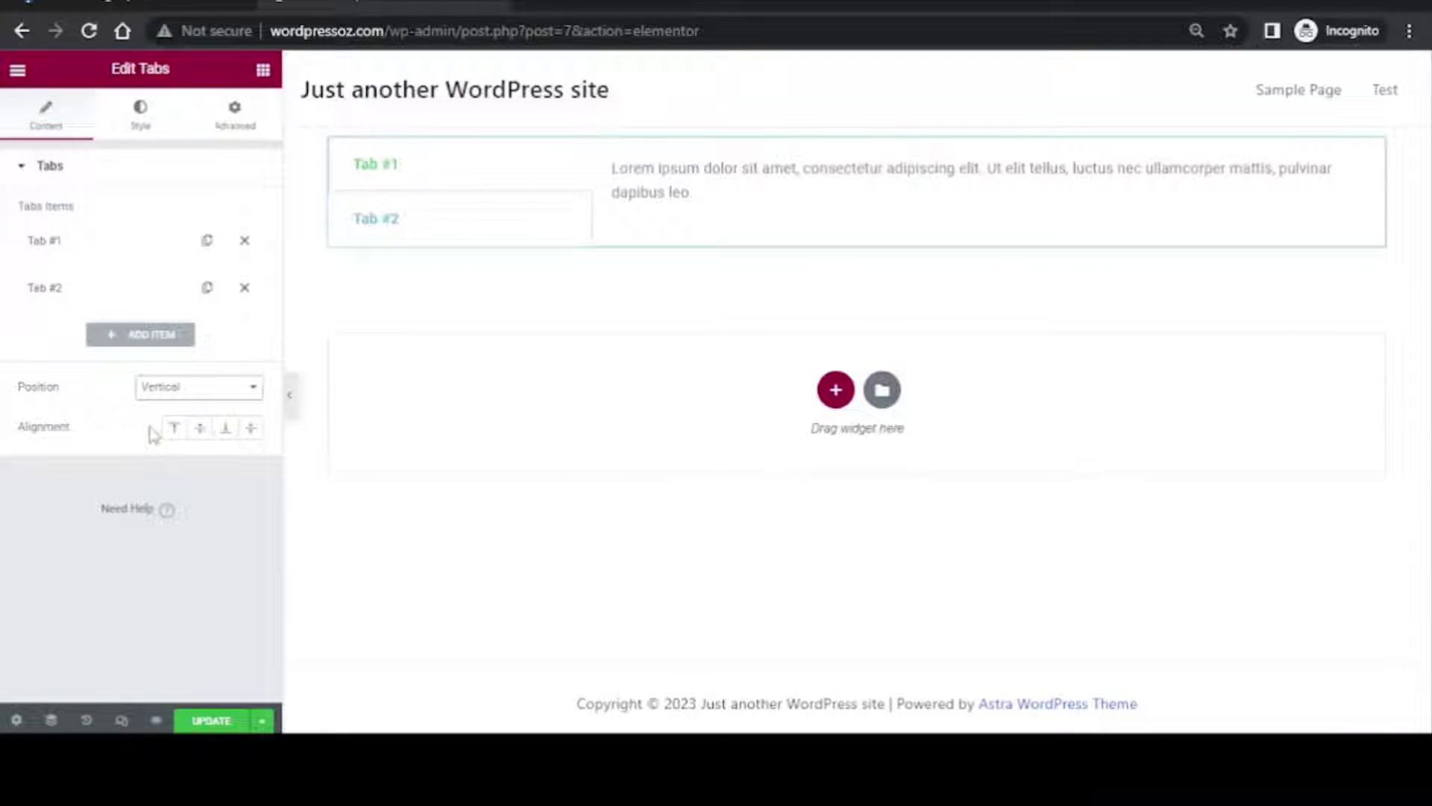
pyautogui.click(144, 123)
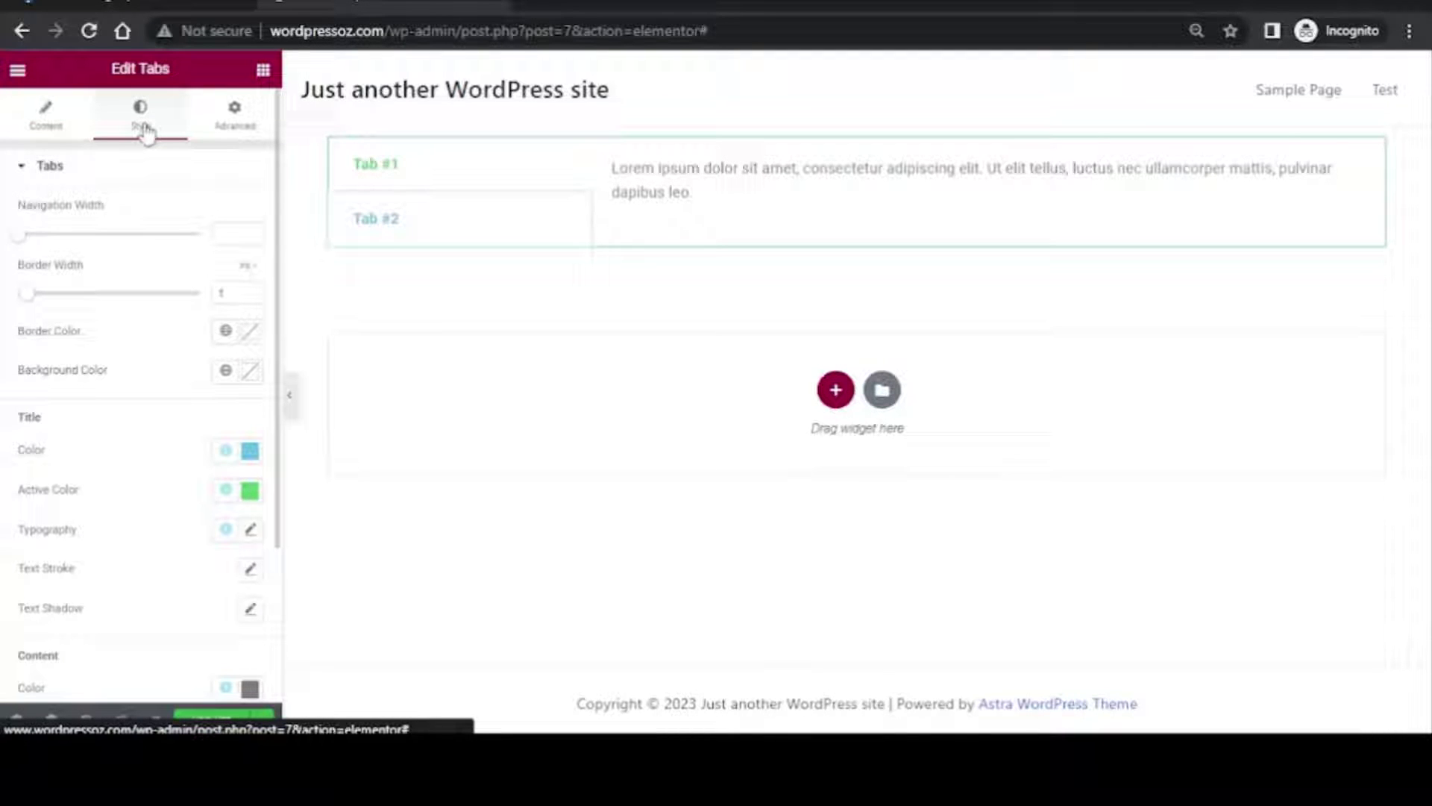
pyautogui.click(49, 131)
# Select Tab #1's title and description text, then switch to the Elementor 3.10 update page
pyautogui.click(79, 240)
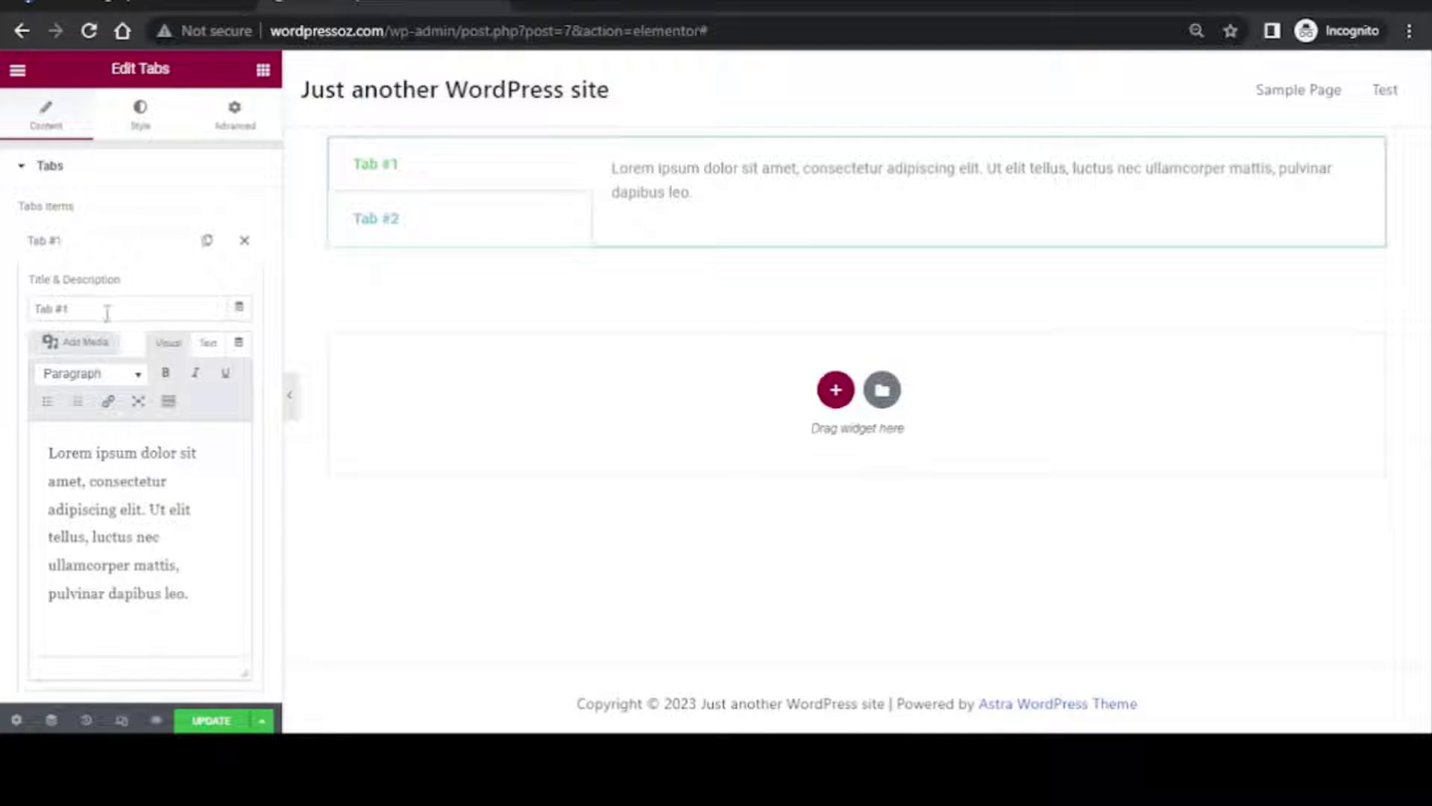
pyautogui.moveTo(101, 312); pyautogui.dragTo(36, 316)
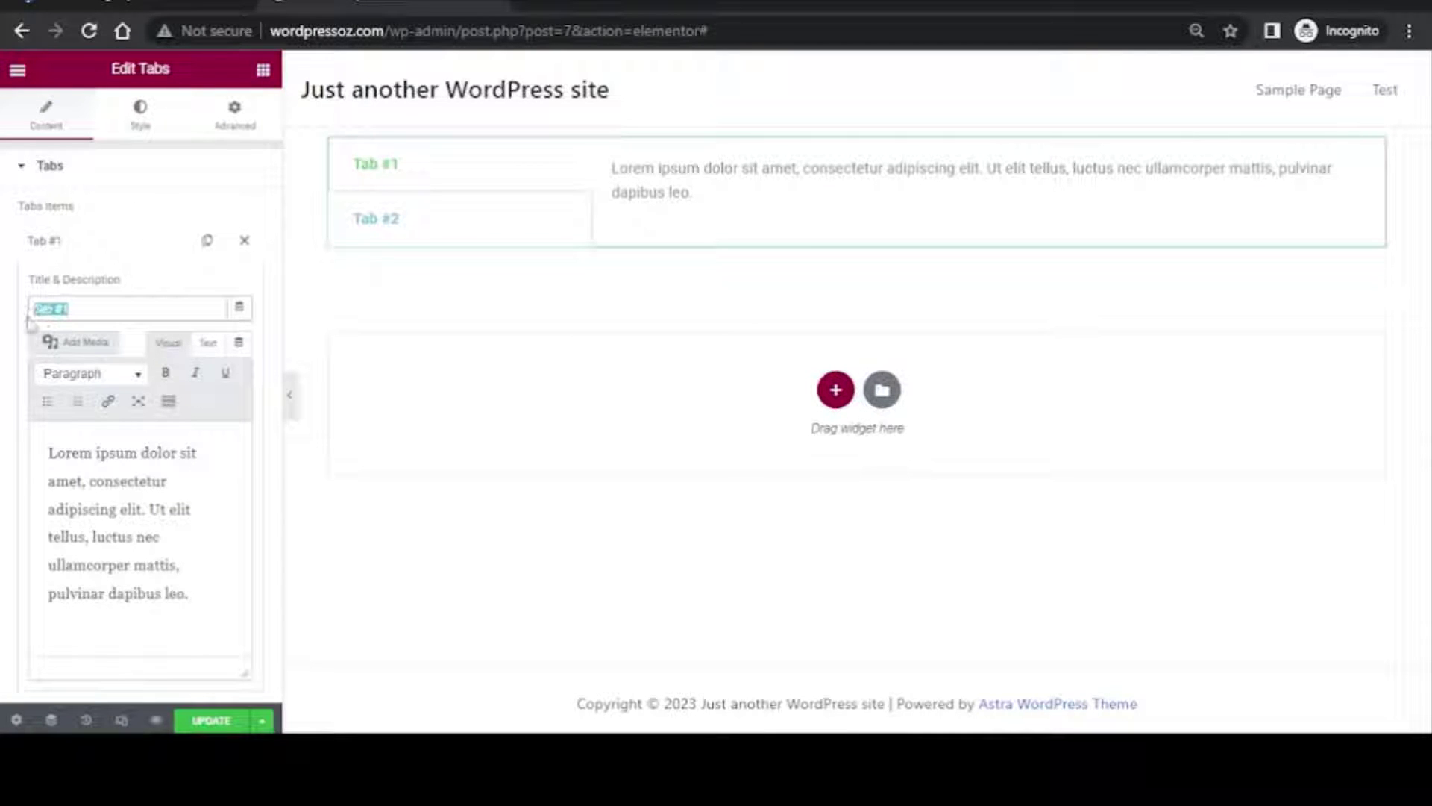
pyautogui.moveTo(189, 595); pyautogui.dragTo(50, 451)
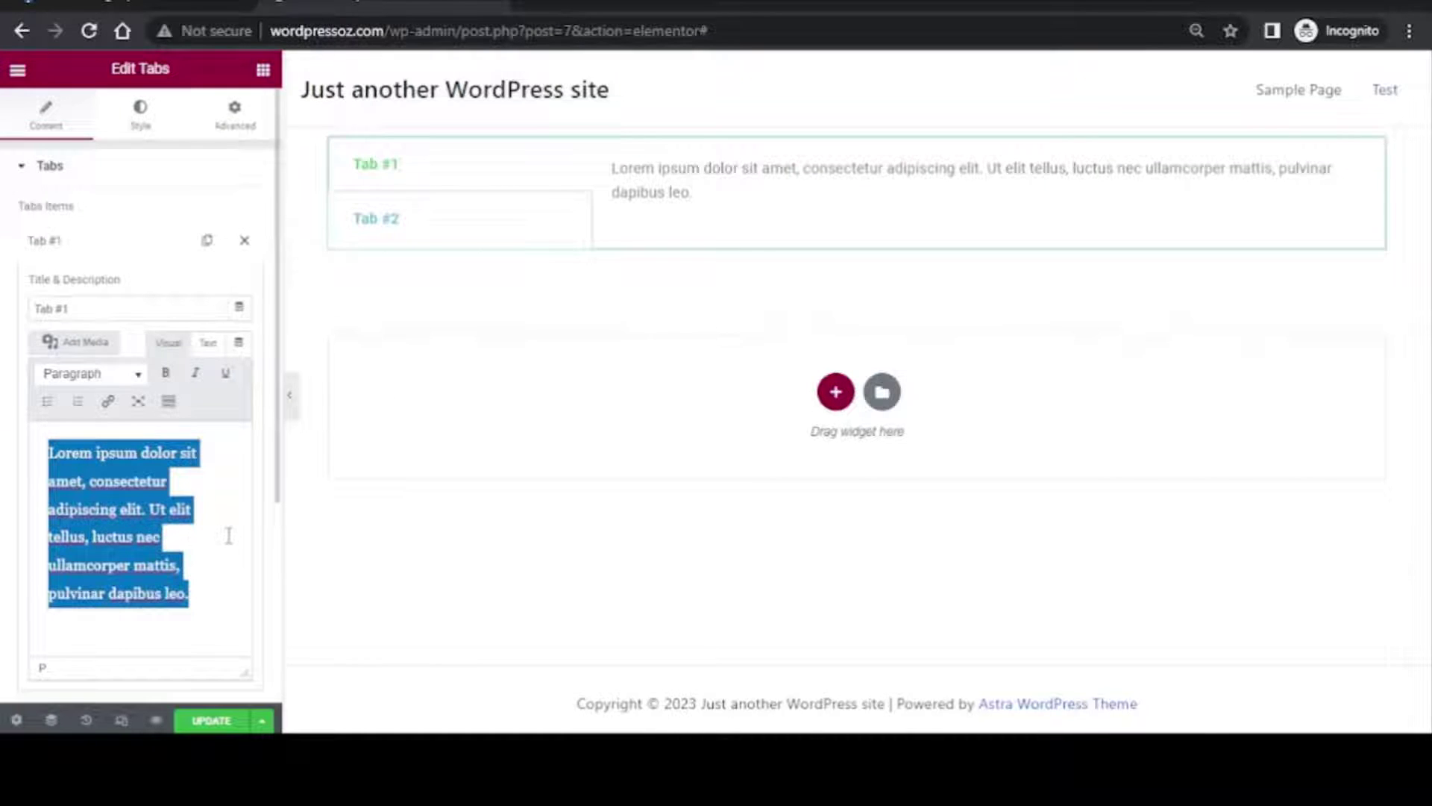
pyautogui.hotkey('ctrl', 'Tab')
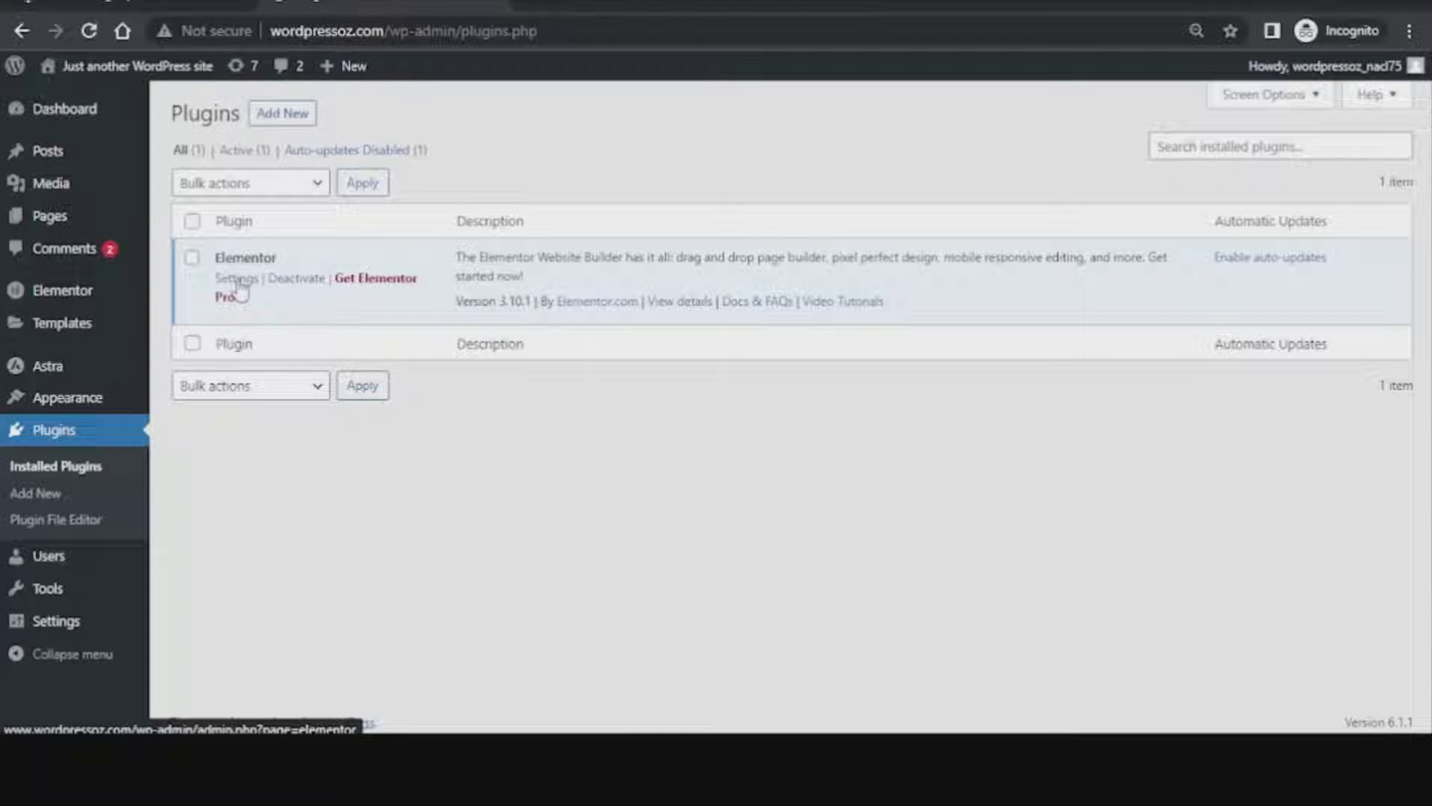
# Set the Flexbox Container and Nested Elements experiments to Active and save the changes
pyautogui.click(238, 280)
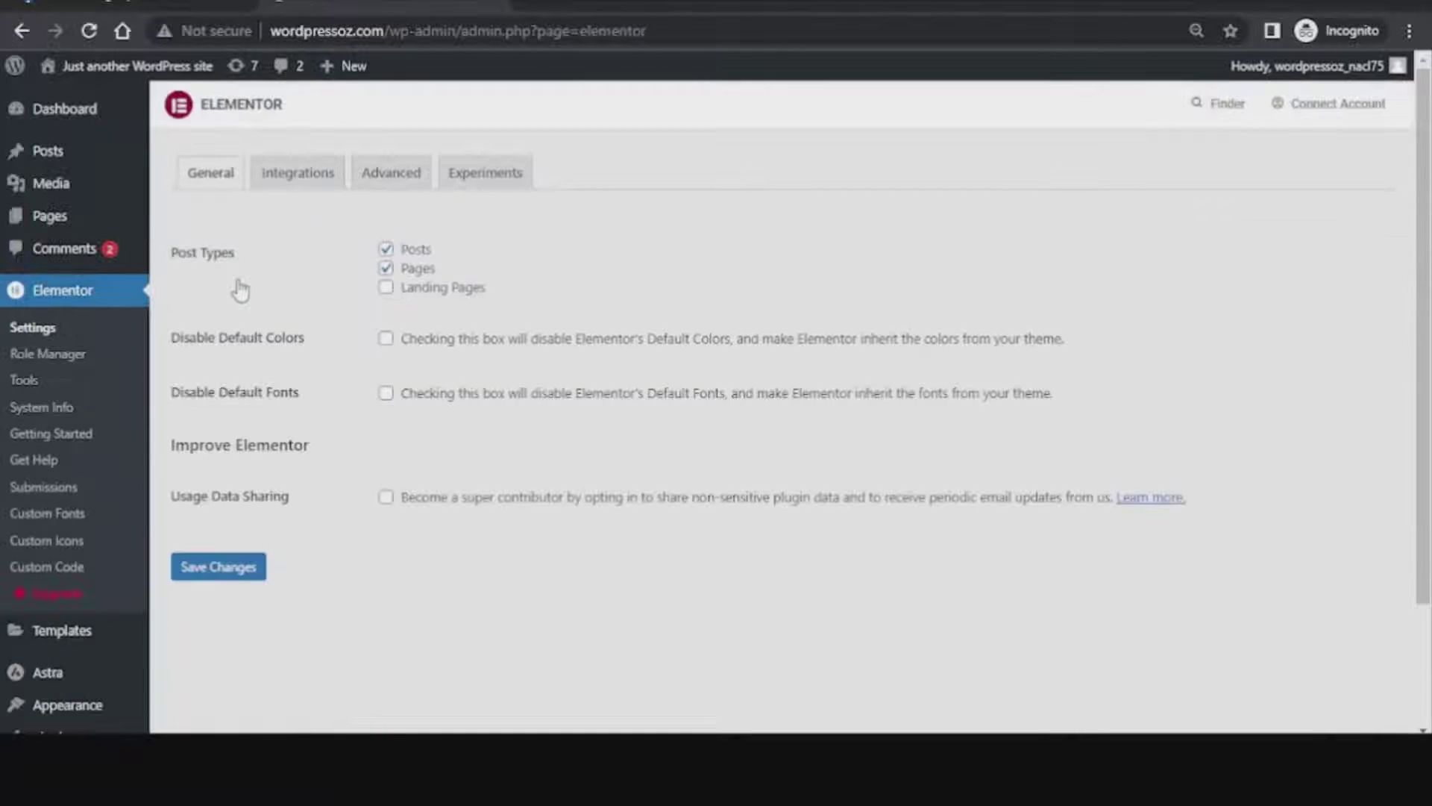
pyautogui.click(470, 185)
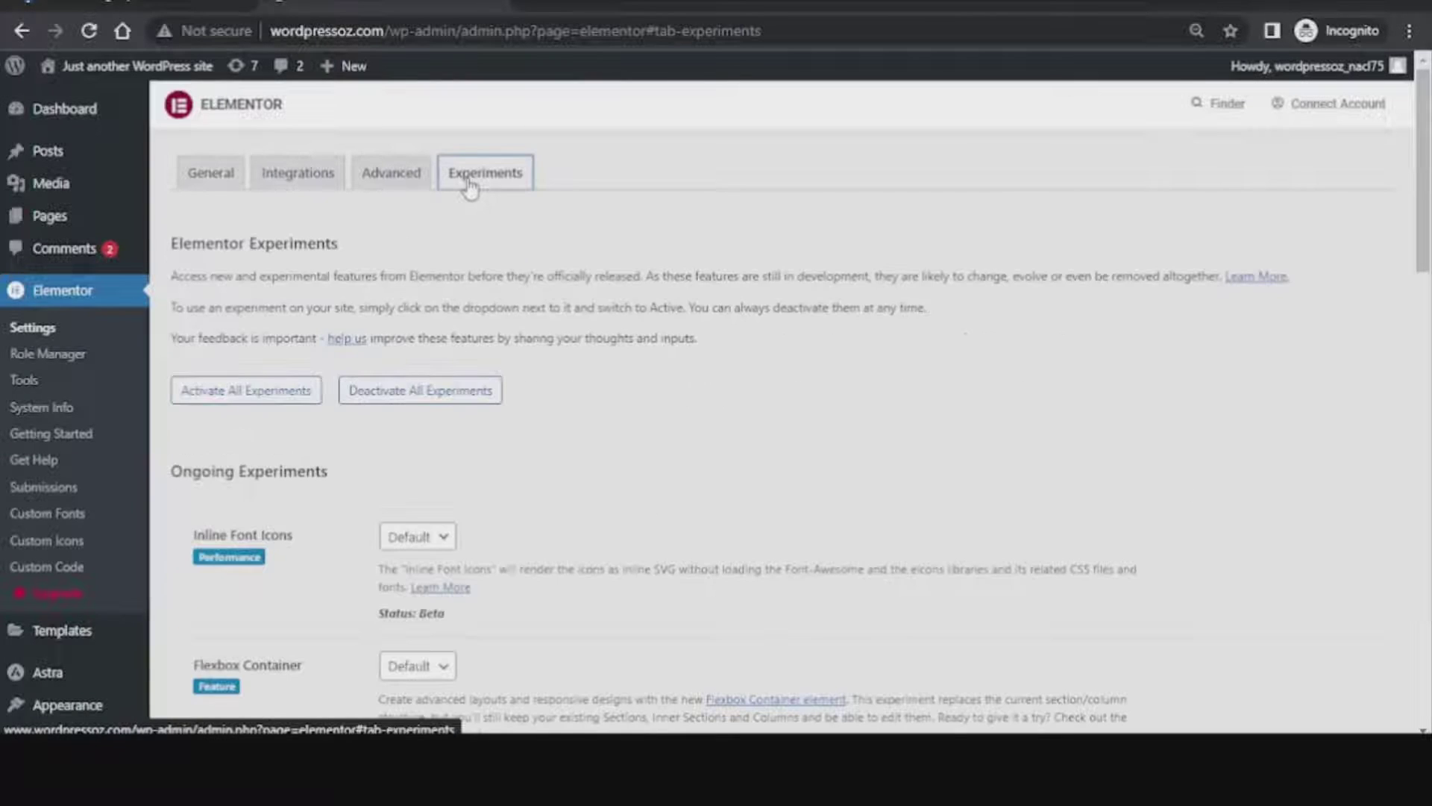
pyautogui.scroll(-3, 826, 423)
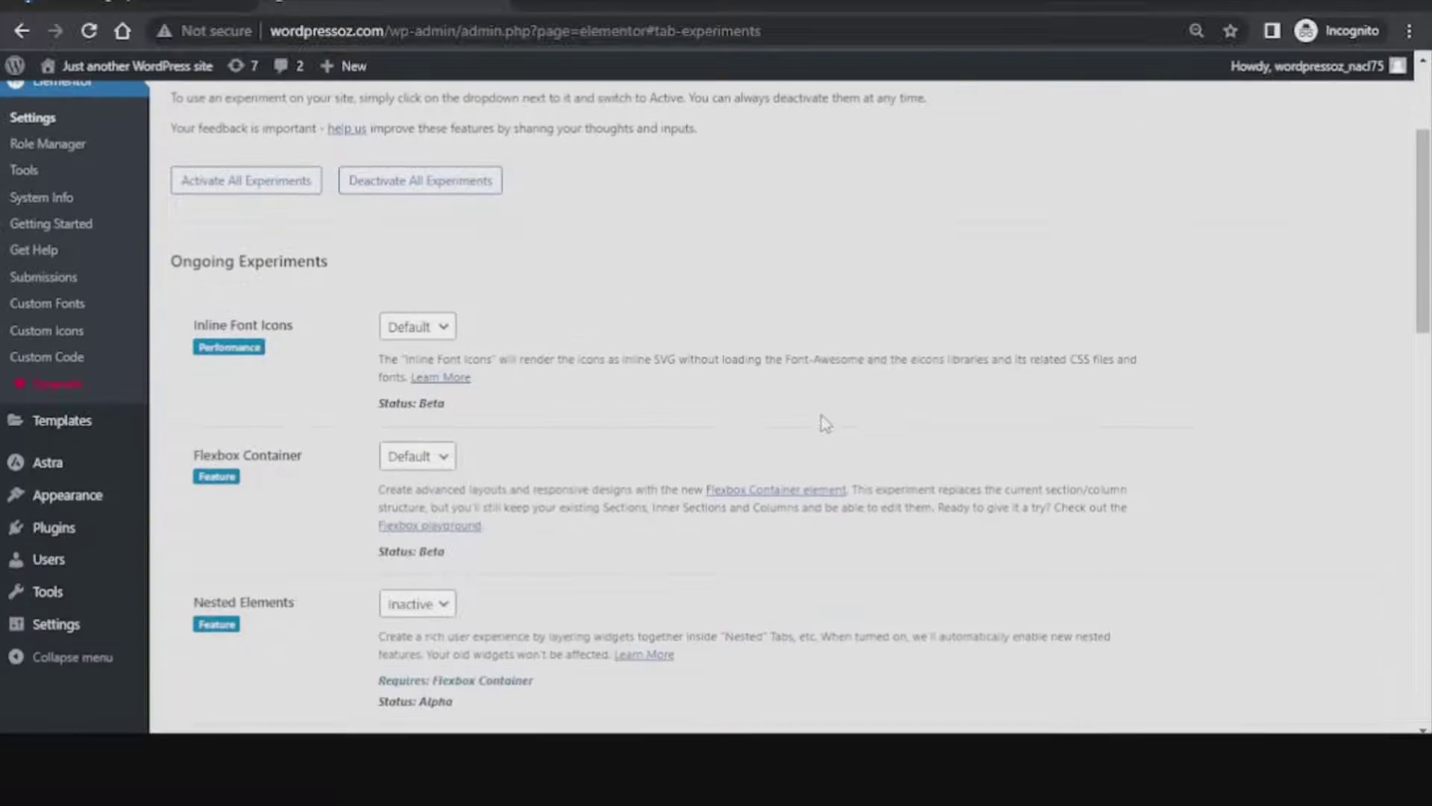
pyautogui.scroll(-2, 826, 423)
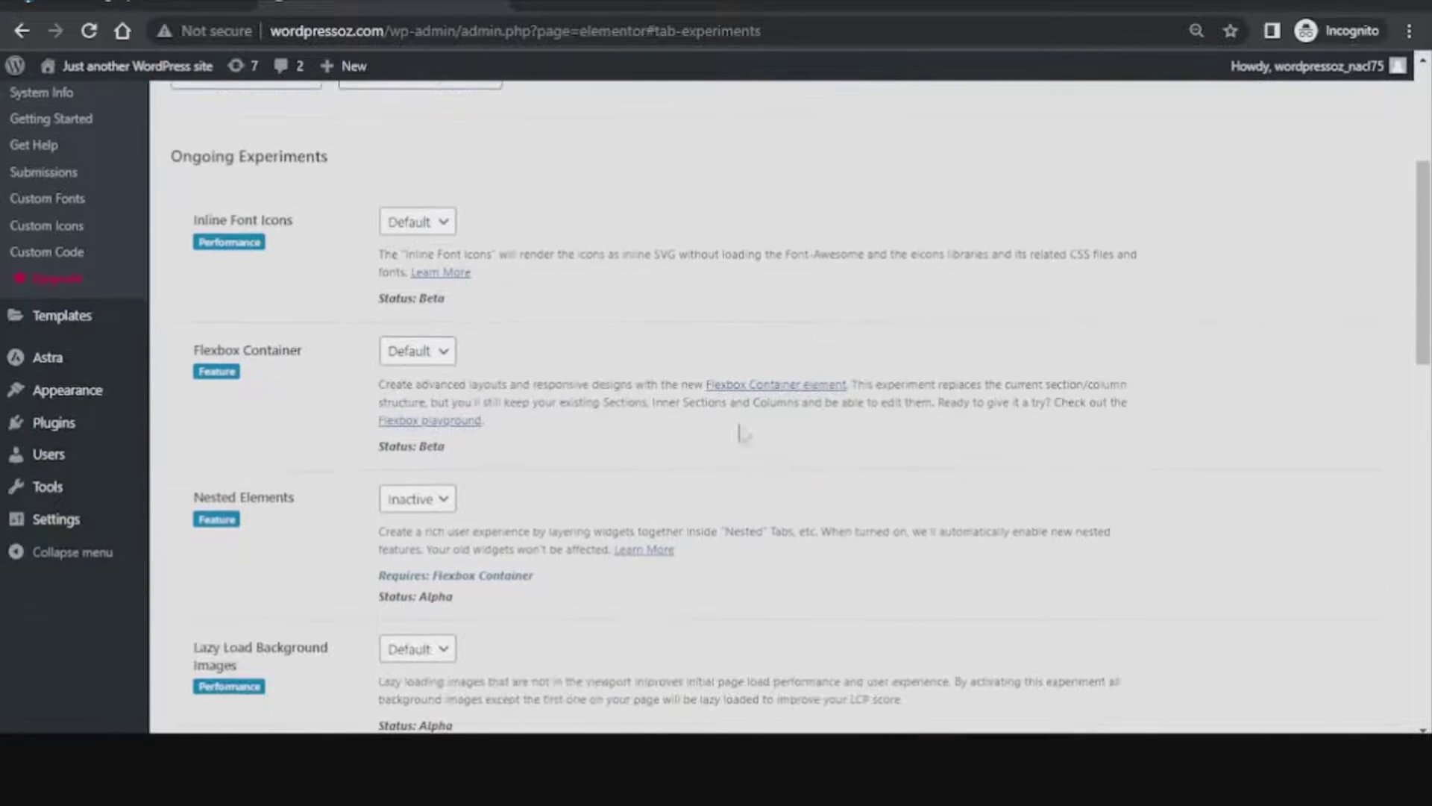
pyautogui.click(427, 365)
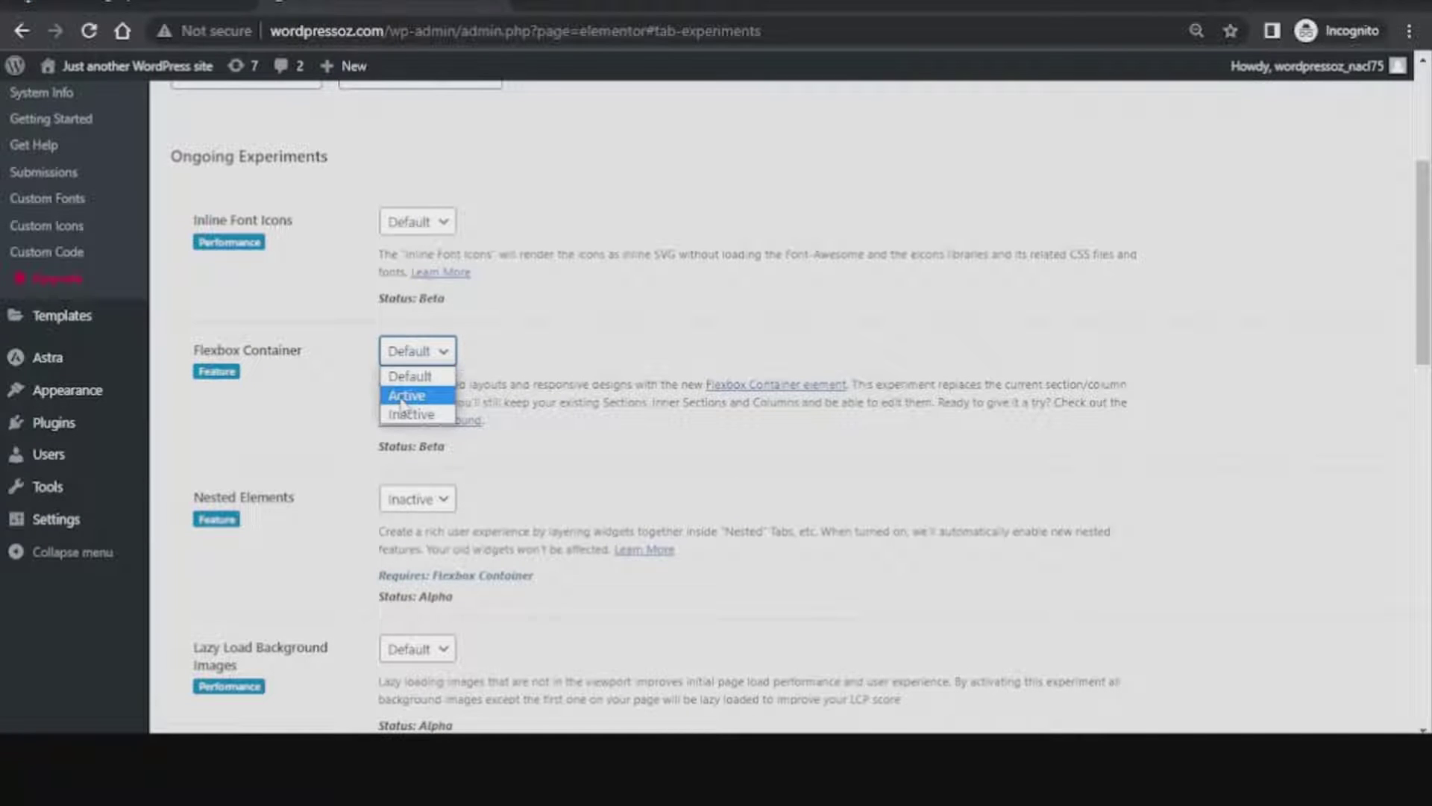
pyautogui.click(409, 396)
pyautogui.scroll(-3, 300, 427)
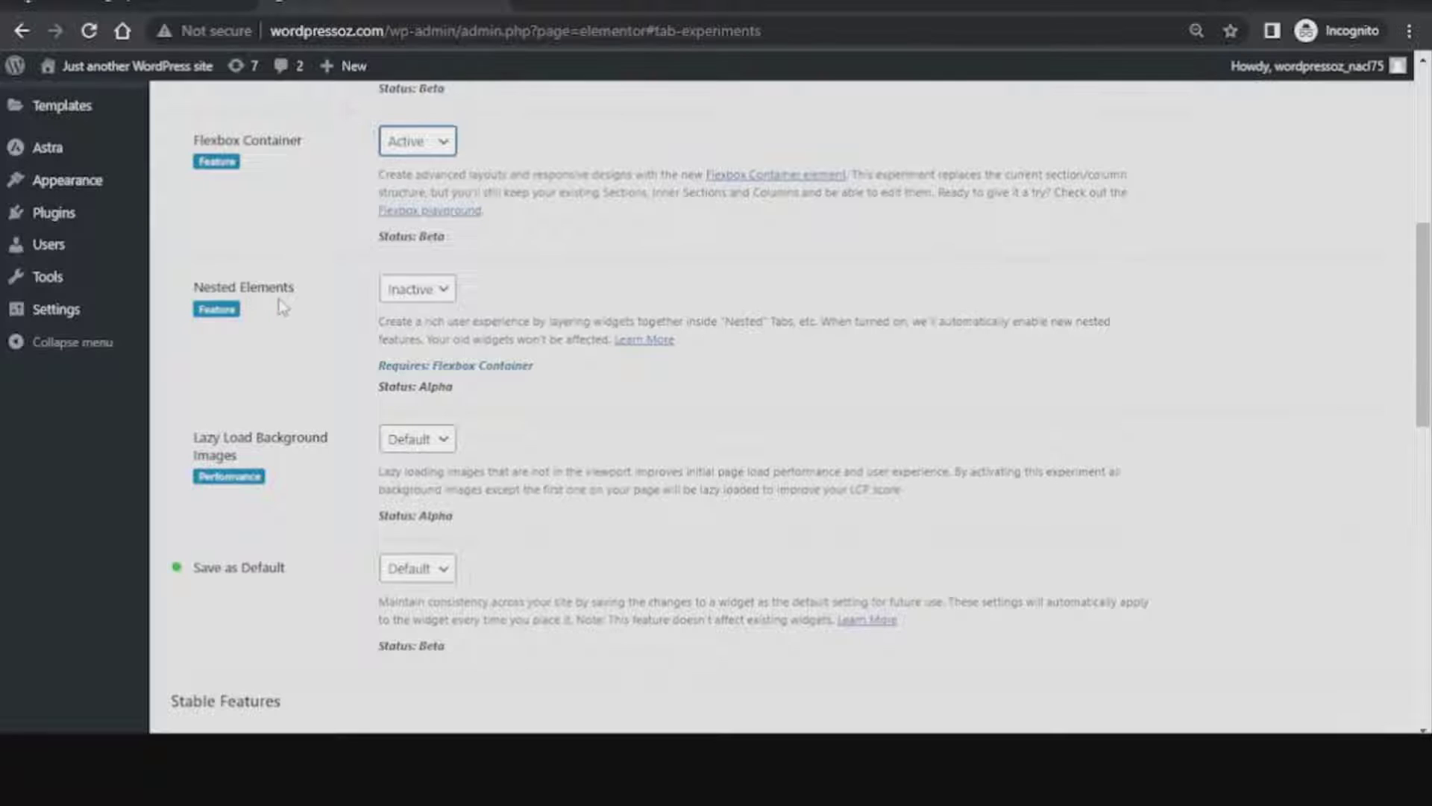
pyautogui.click(414, 291)
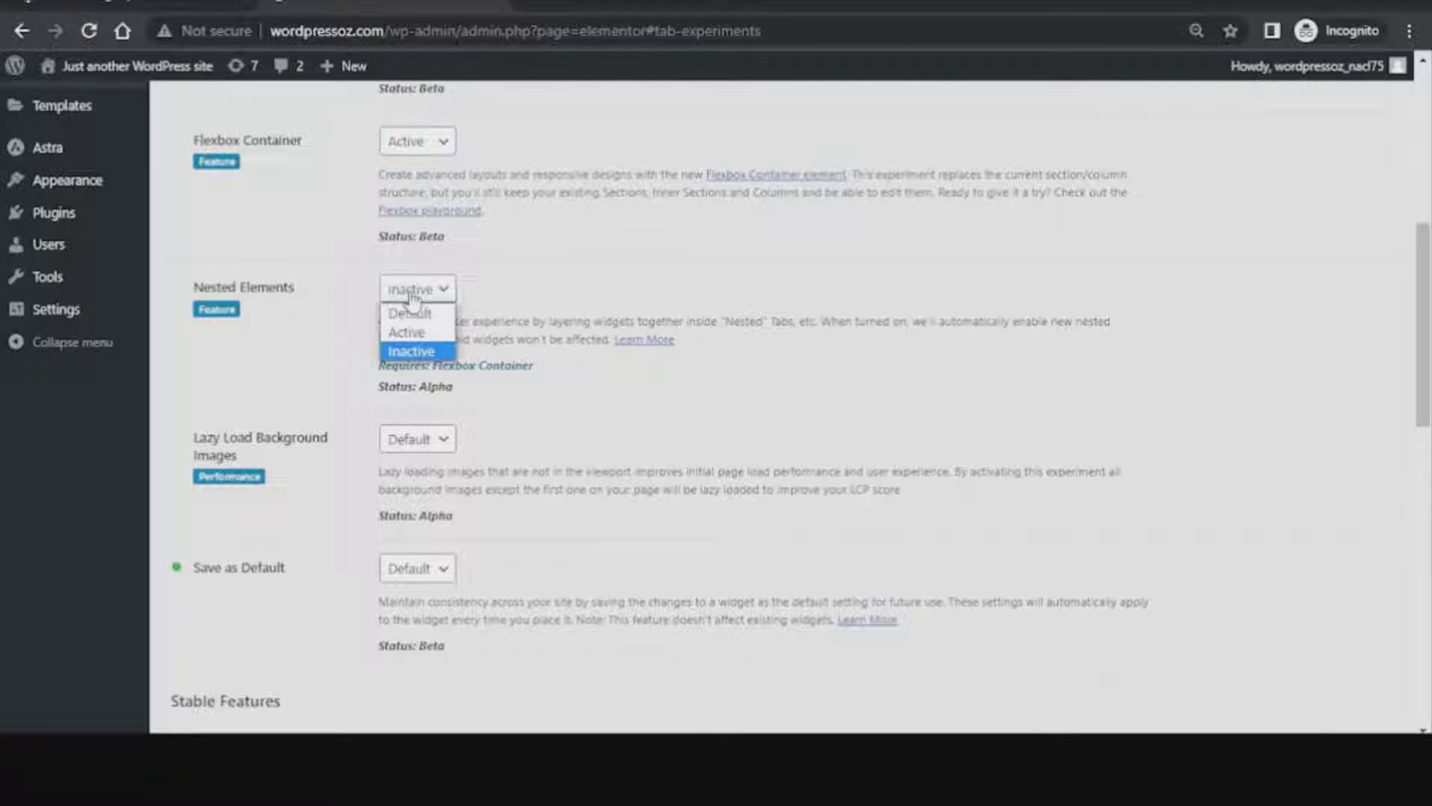
pyautogui.click(427, 333)
pyautogui.scroll(-12, 278, 338)
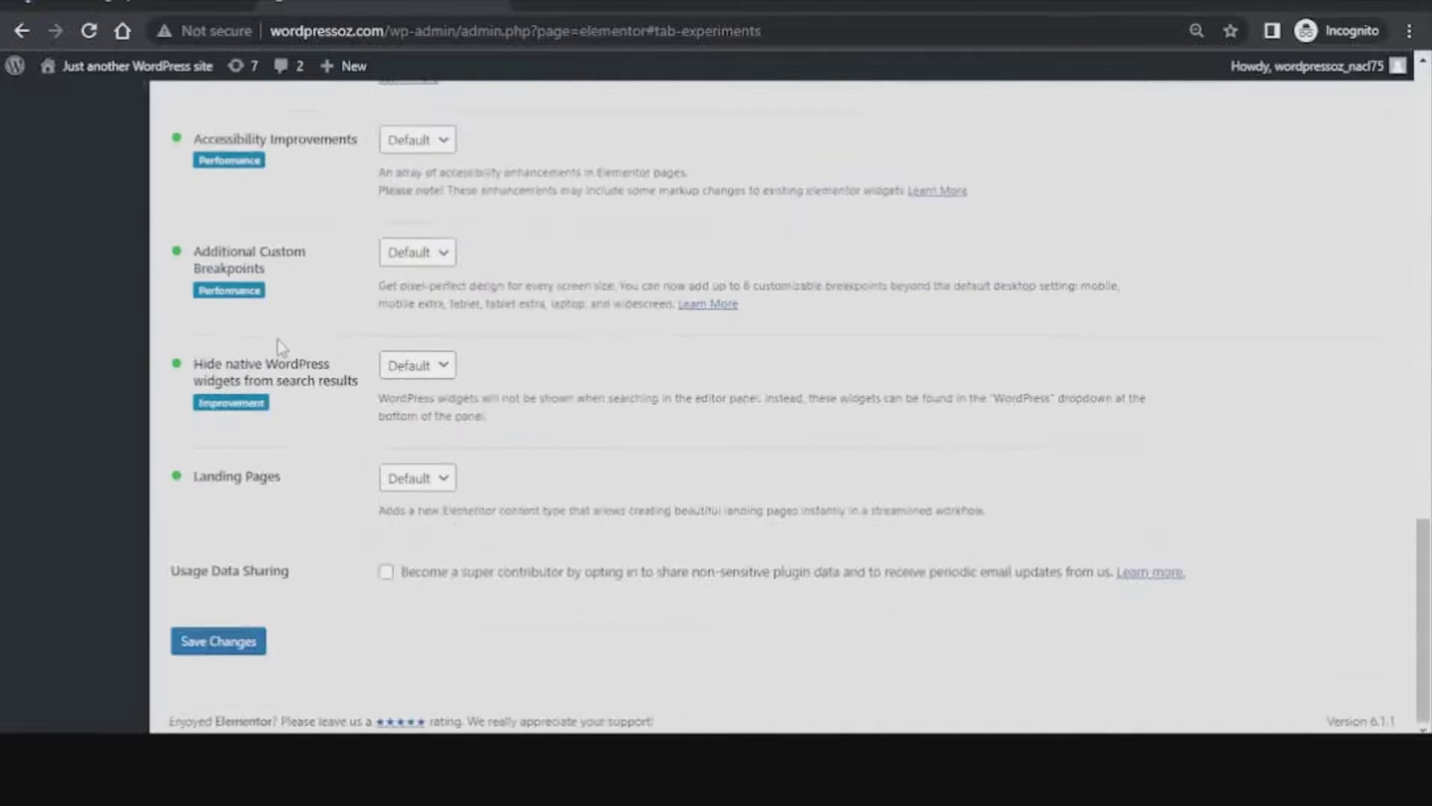
pyautogui.click(212, 639)
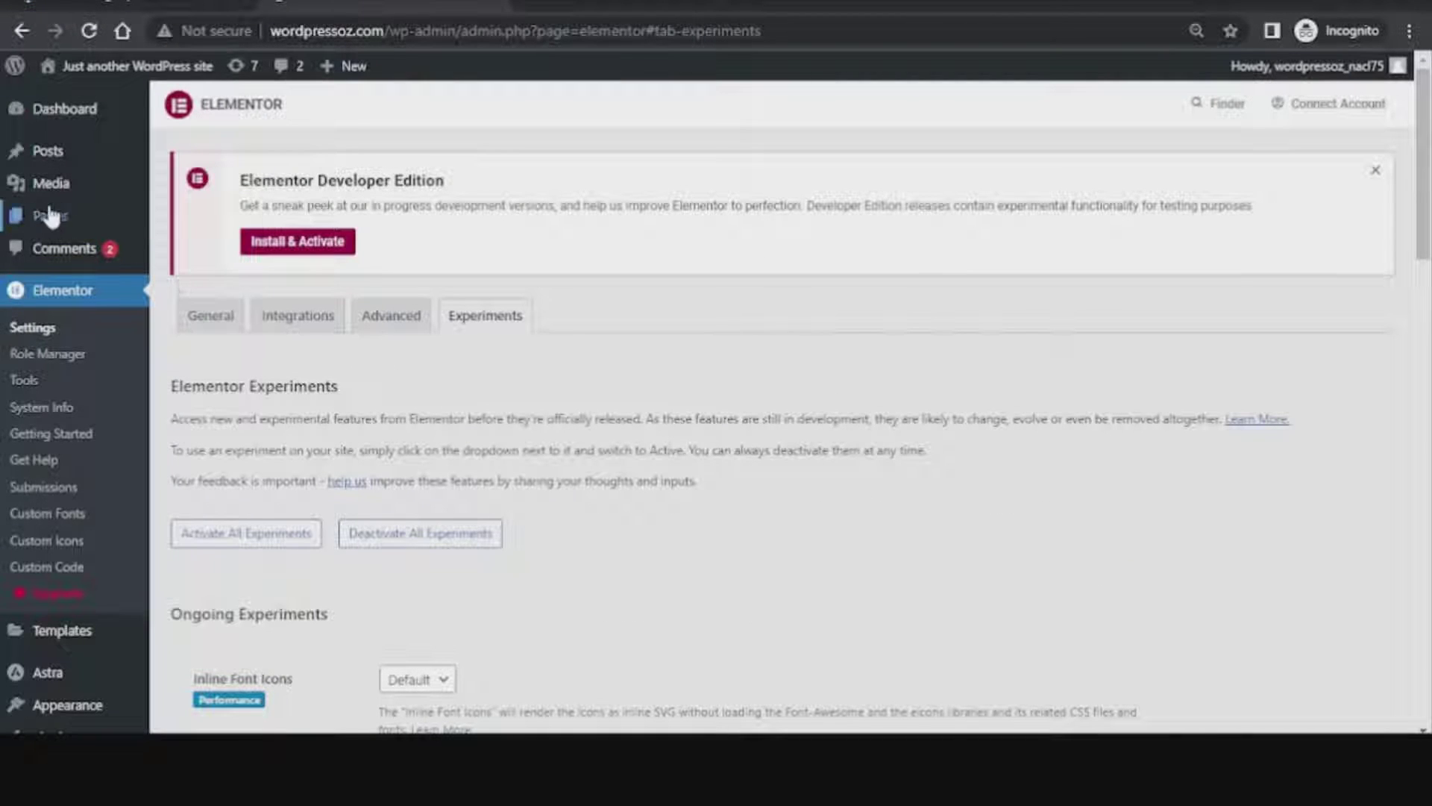
# Open the Test page from the Pages list in the Elementor editor
pyautogui.moveTo(105, 224)
pyautogui.click(182, 224)
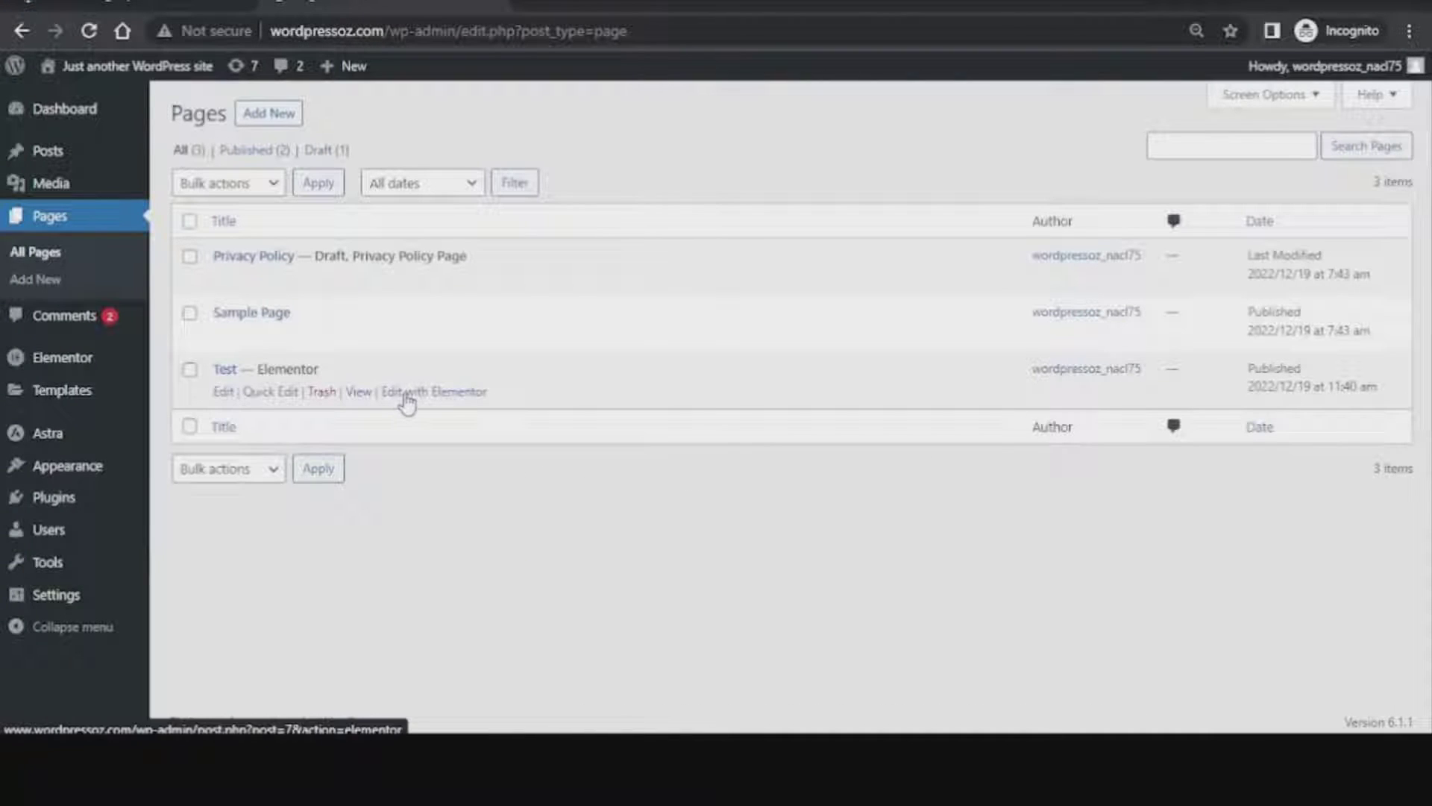
pyautogui.click(423, 401)
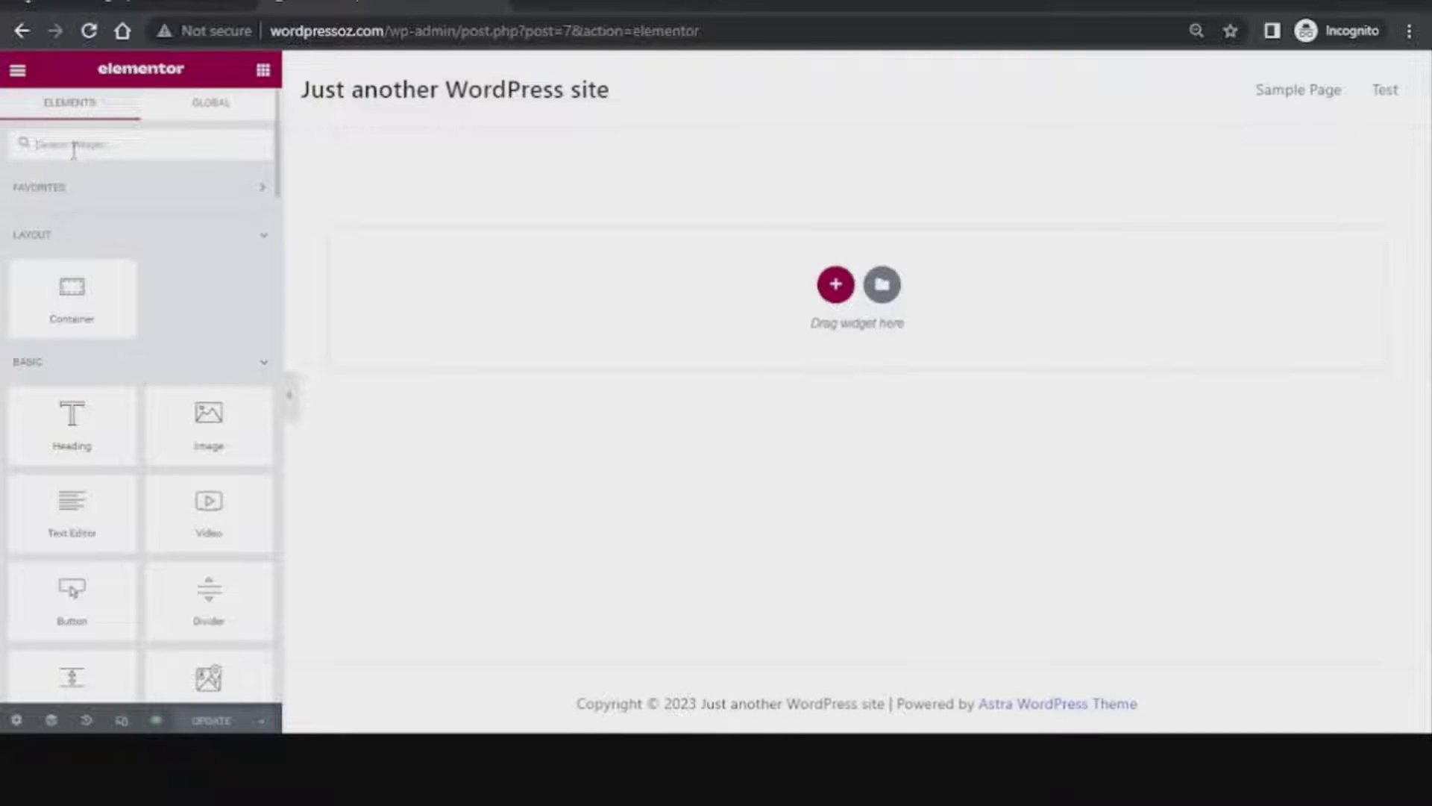
# Search the widgets for 'tabs' and drag the nested Tabs widget onto the empty page
pyautogui.click(74, 150)
pyautogui.write('tabs')
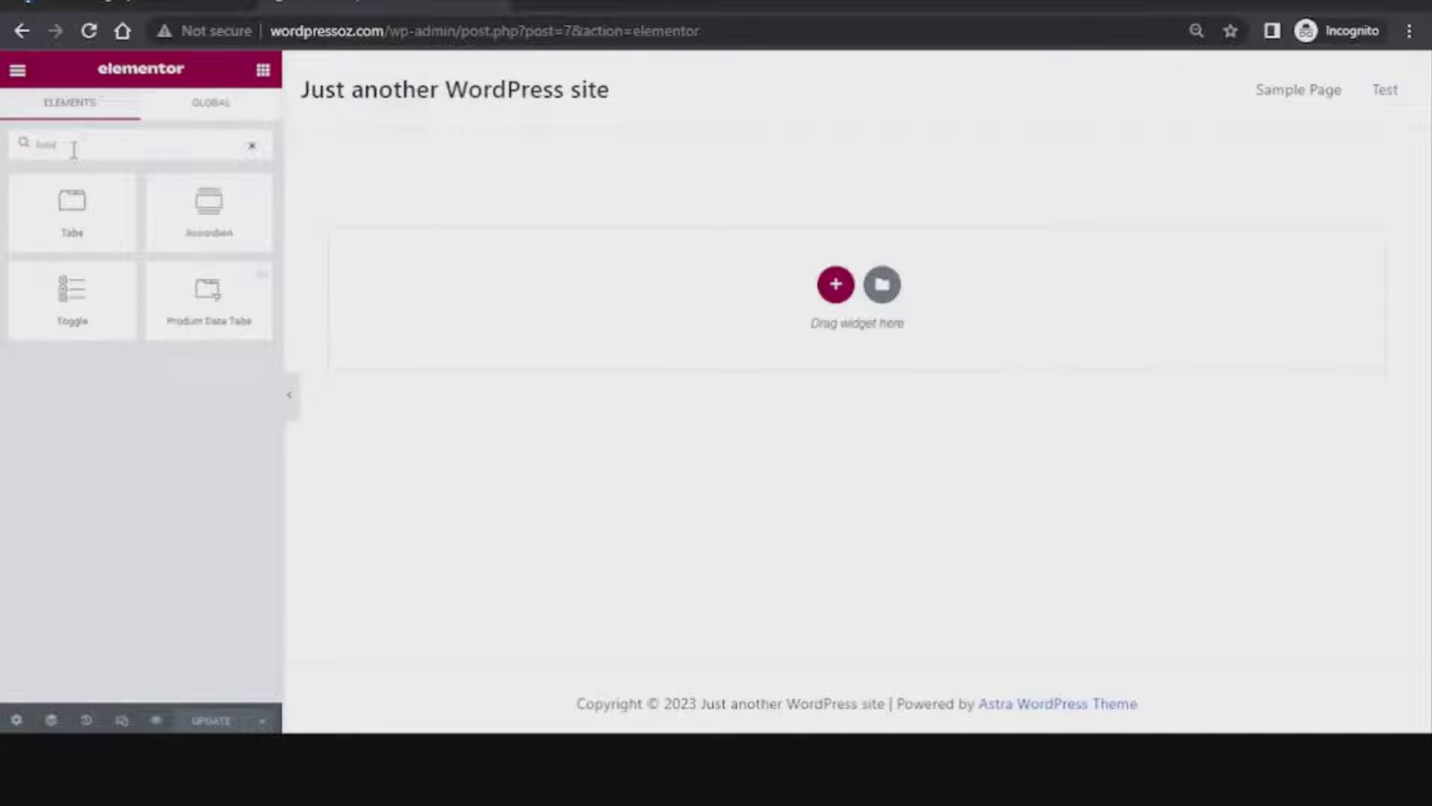
pyautogui.moveTo(71, 211); pyautogui.dragTo(825, 303)
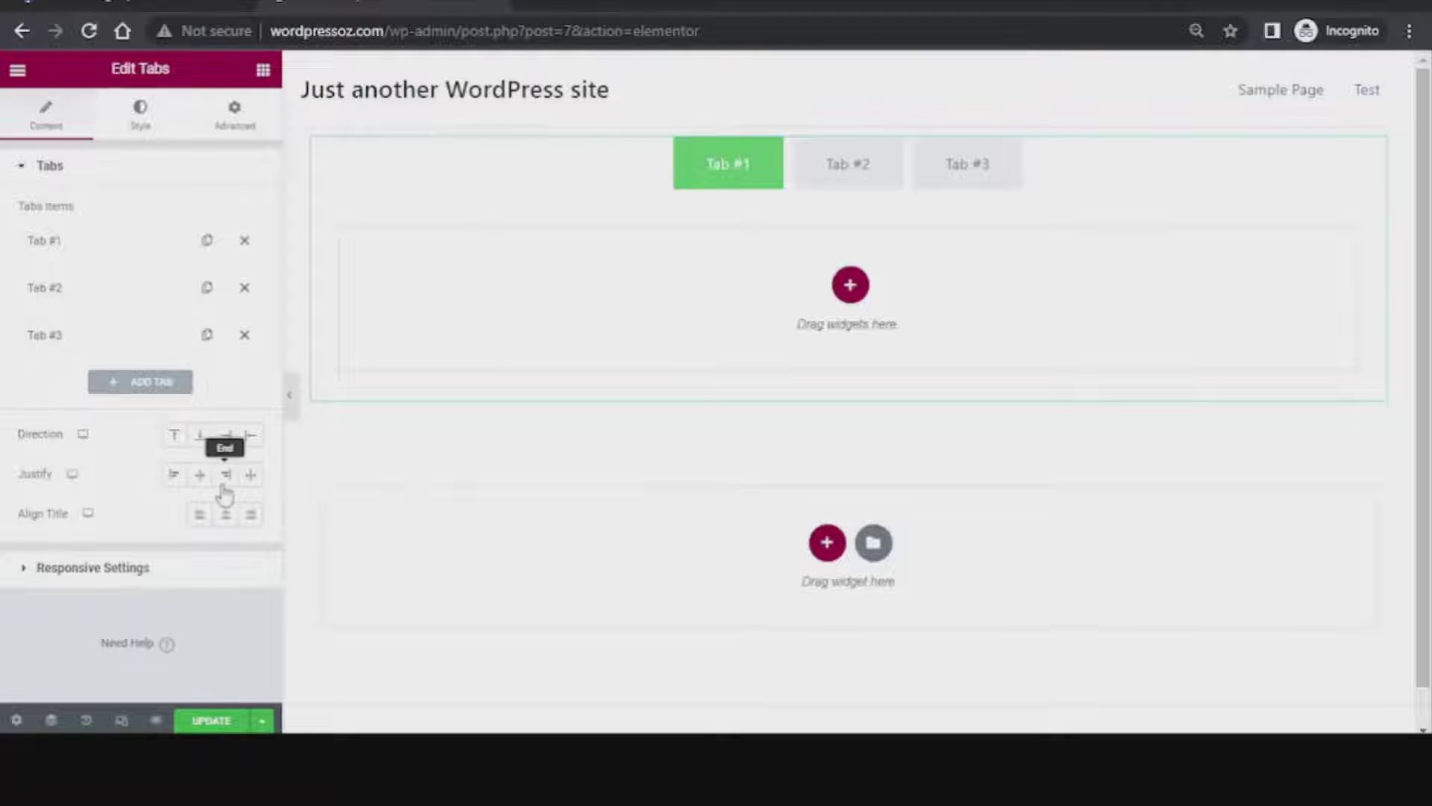
# Try the tab justification options: start, centre, end and stretched
pyautogui.click(177, 481)
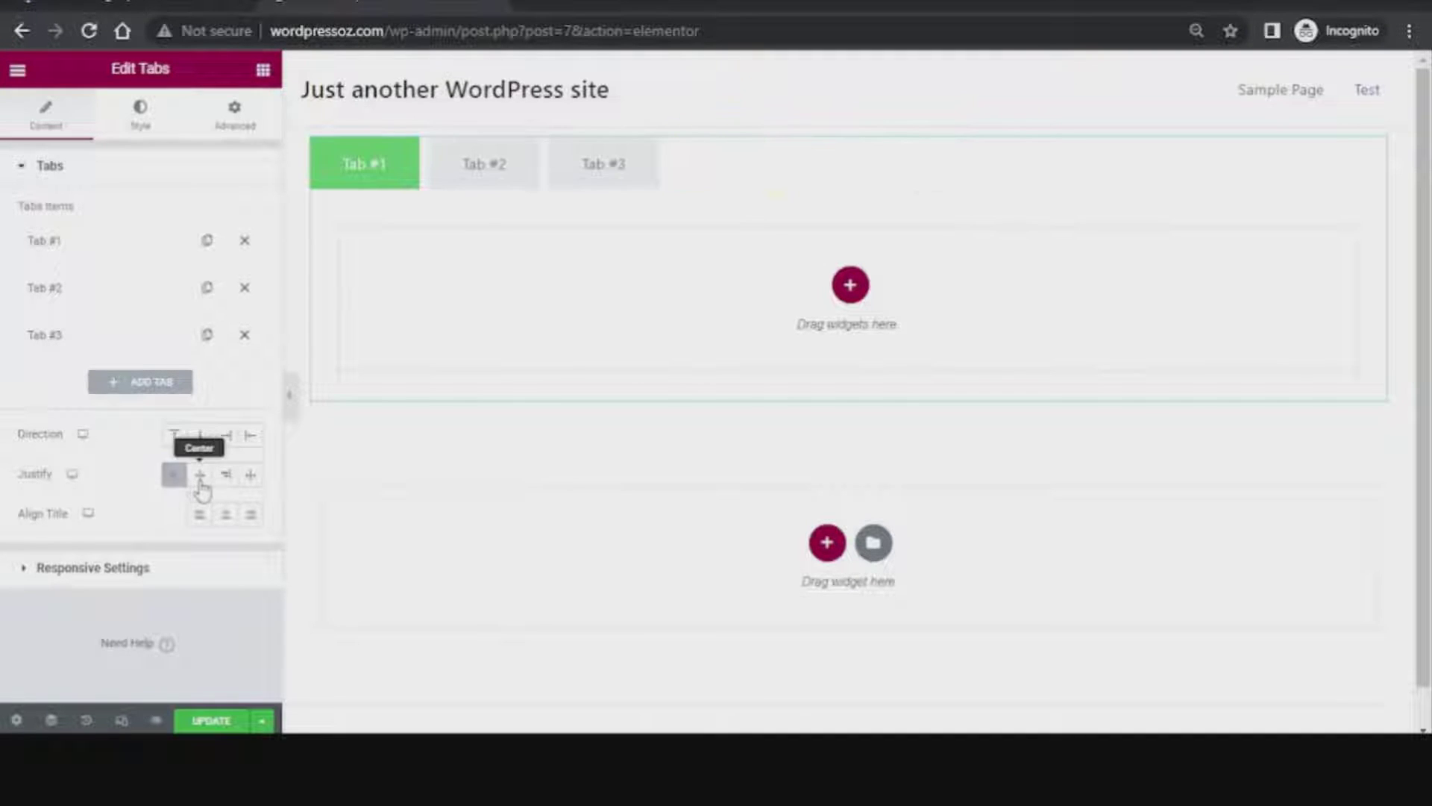
pyautogui.click(201, 484)
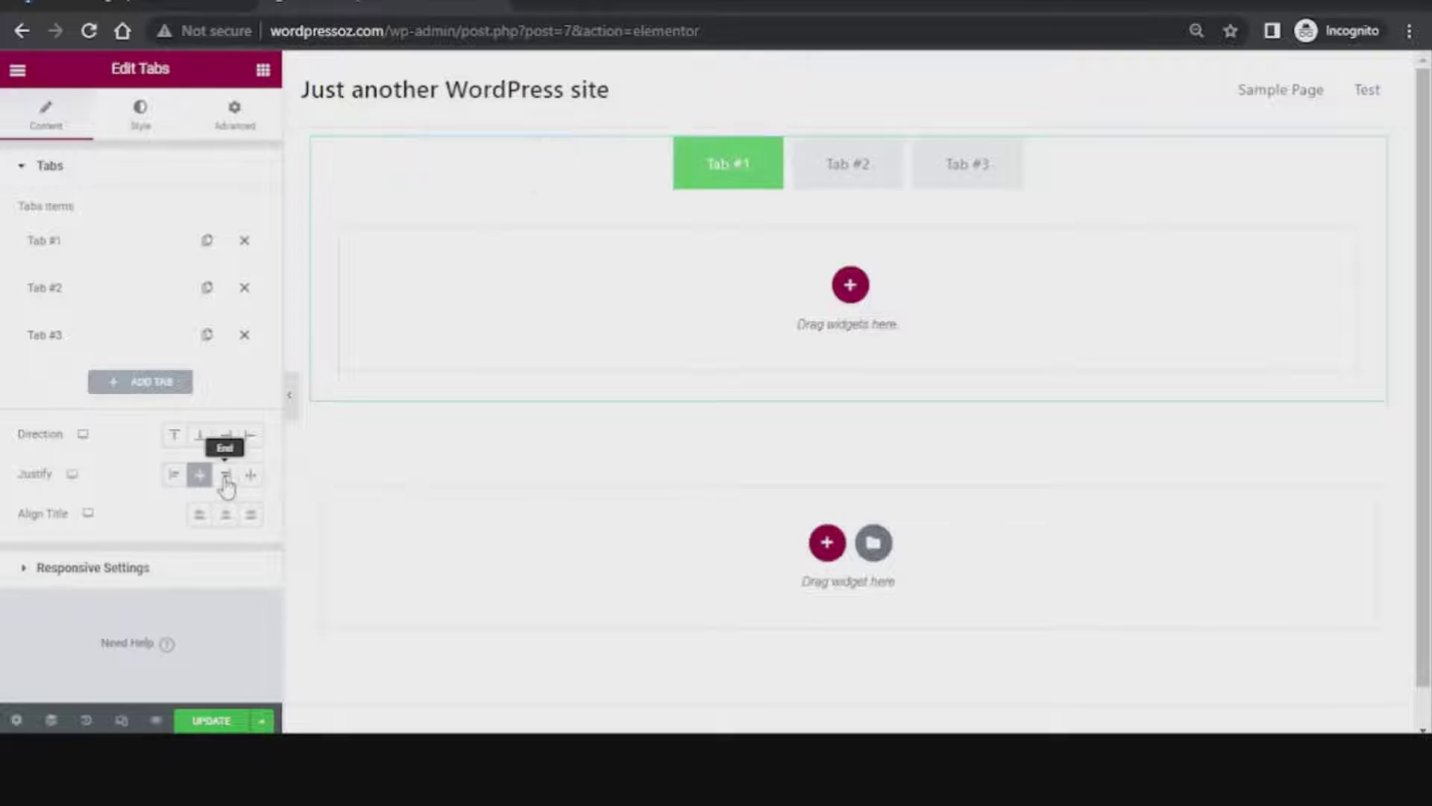
pyautogui.click(225, 483)
pyautogui.click(250, 477)
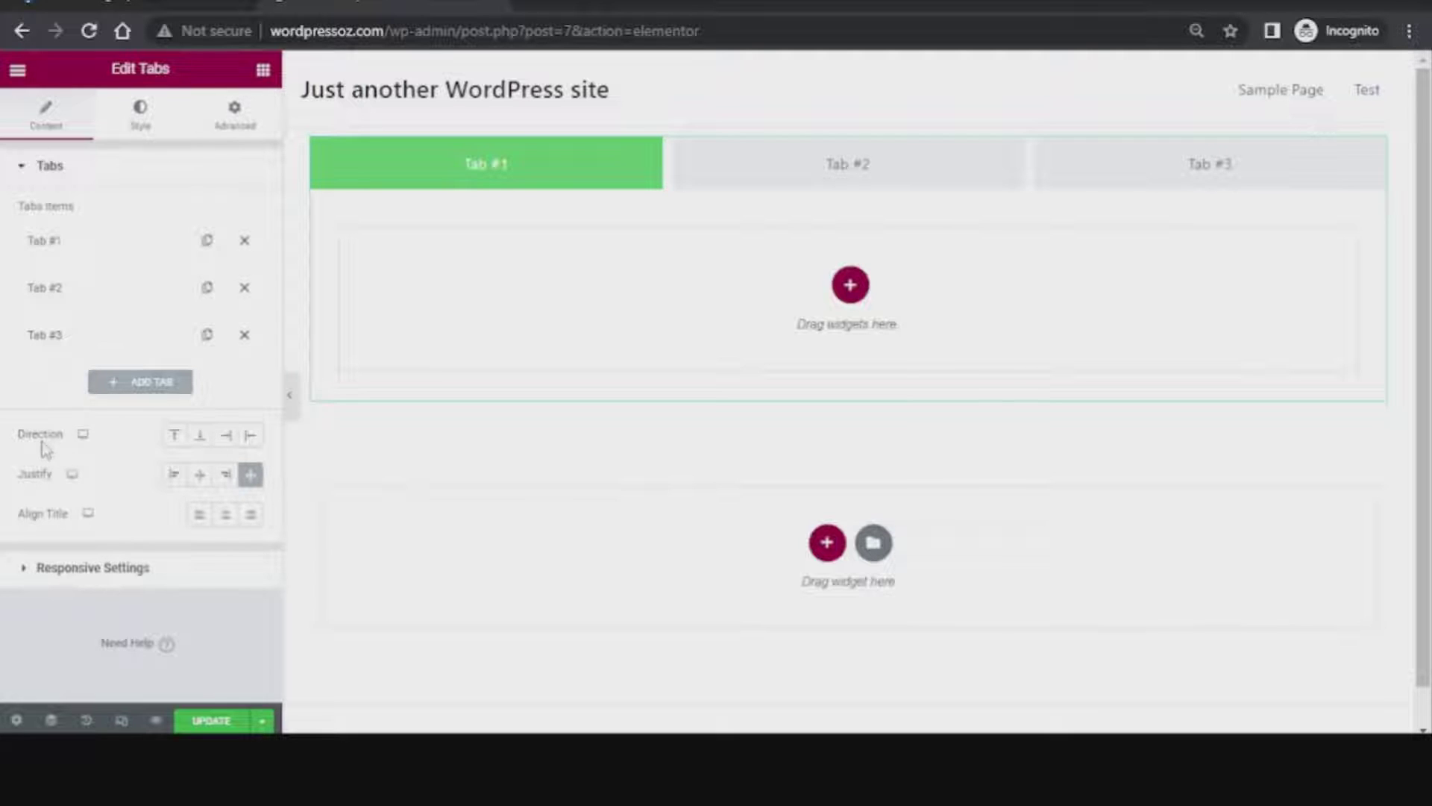
# Cycle through the Direction options and settle on a left-side tab column
pyautogui.click(176, 437)
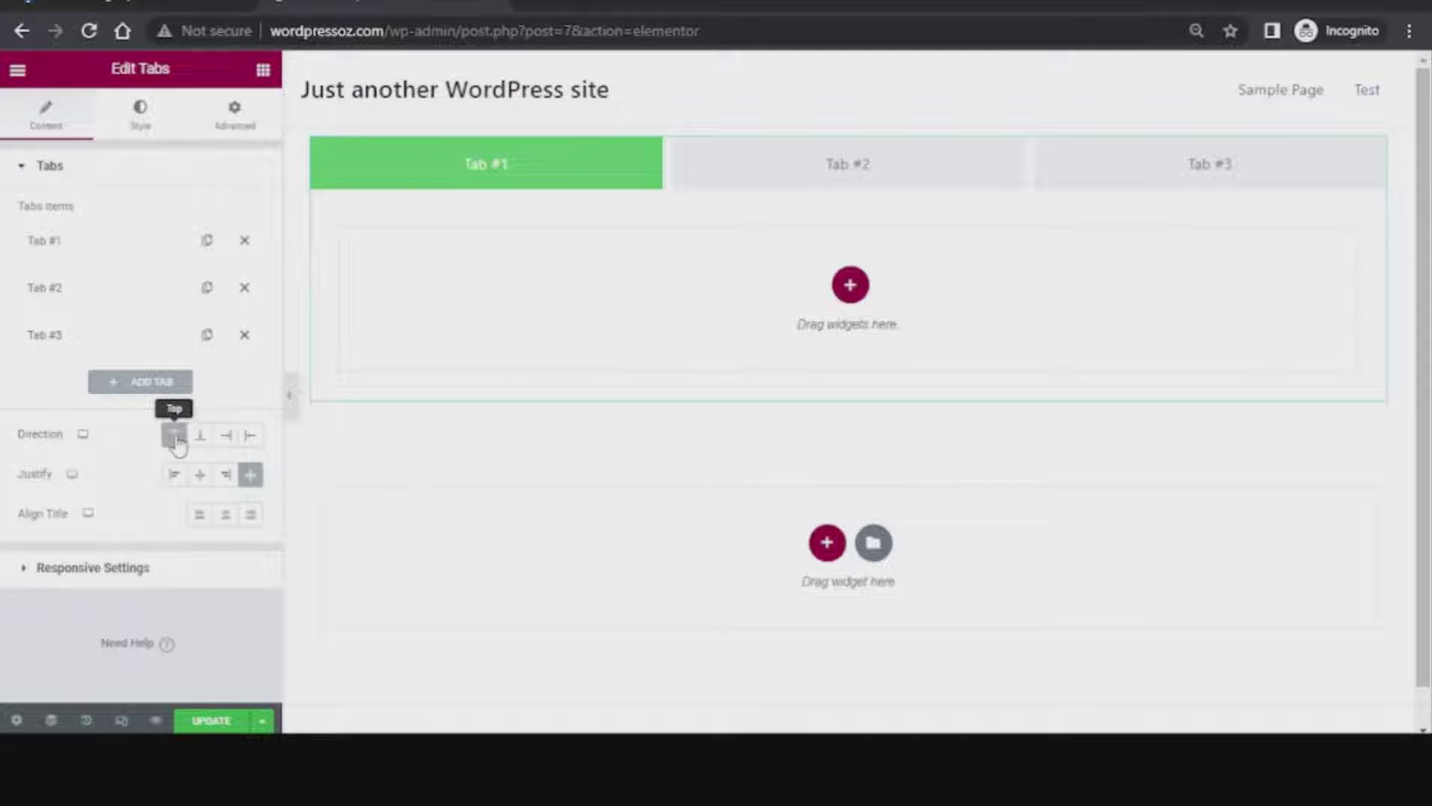
pyautogui.click(200, 439)
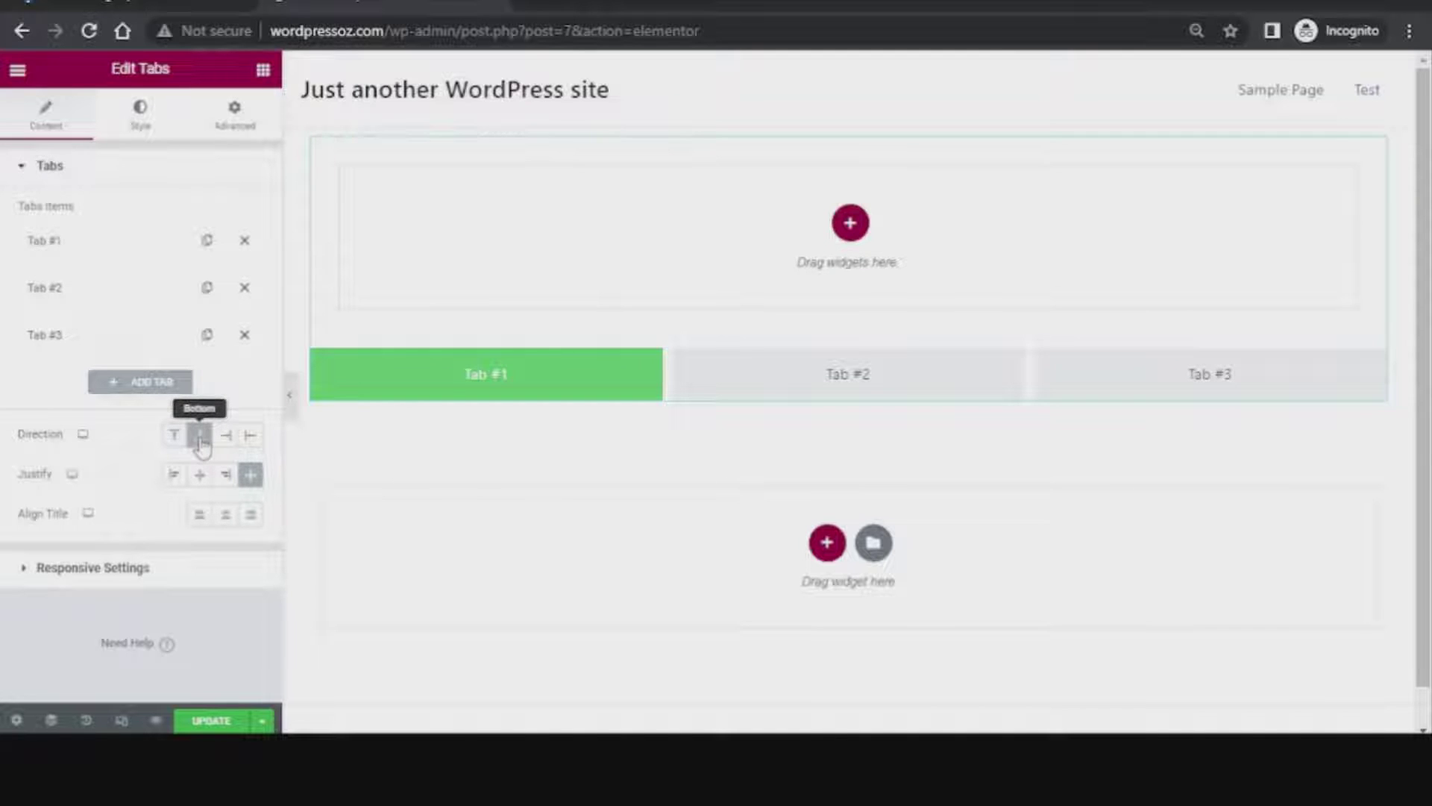
pyautogui.click(226, 437)
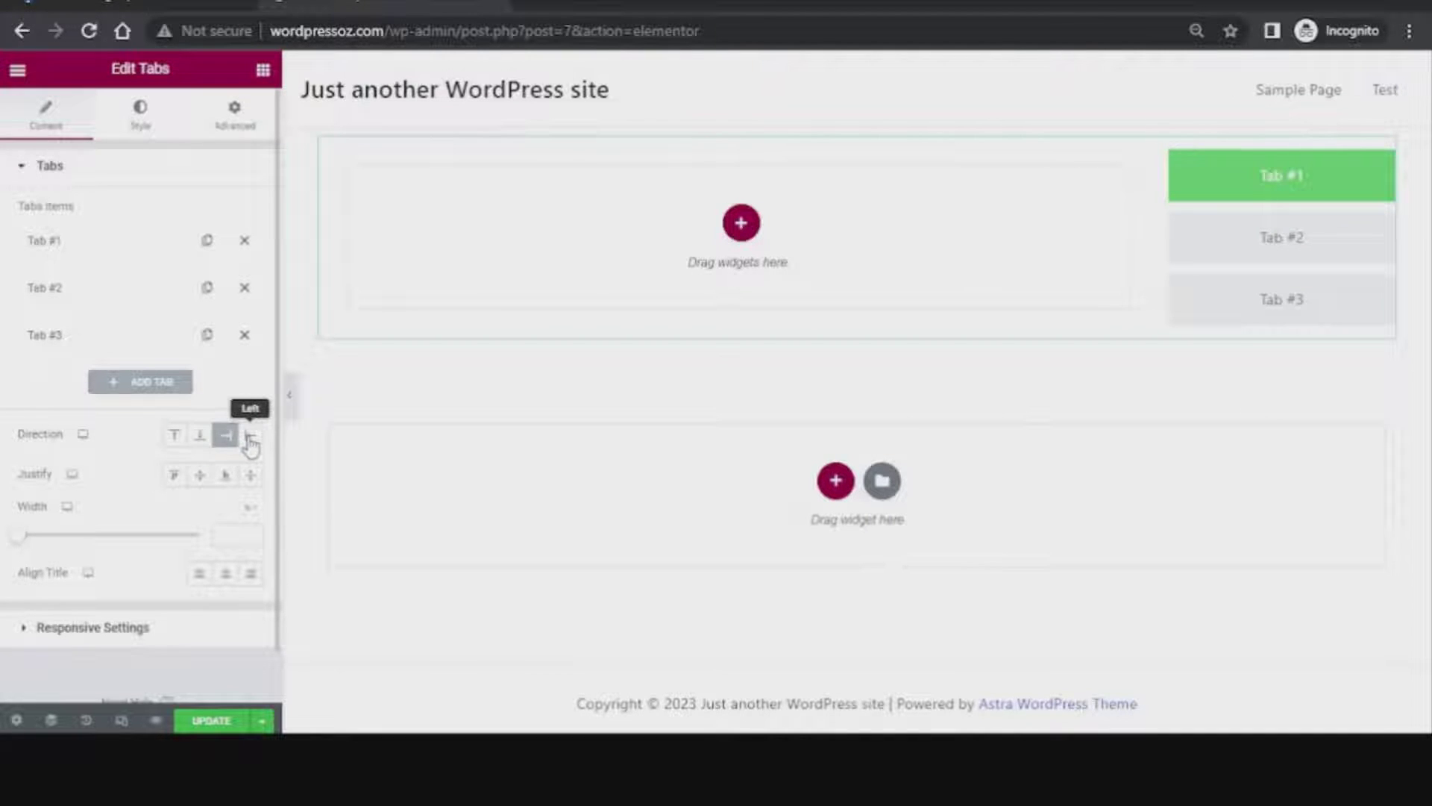
pyautogui.click(250, 439)
pyautogui.click(175, 442)
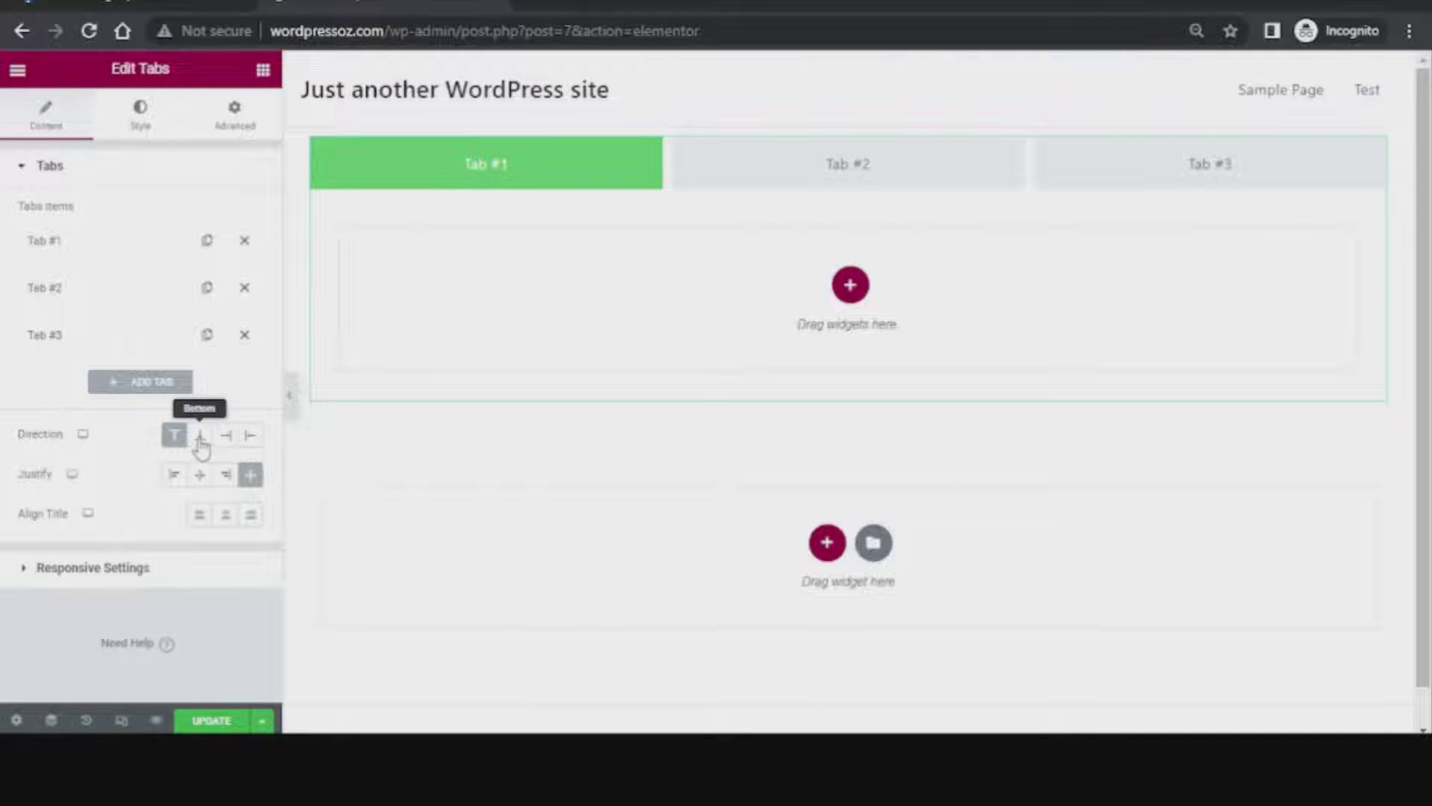
pyautogui.click(224, 440)
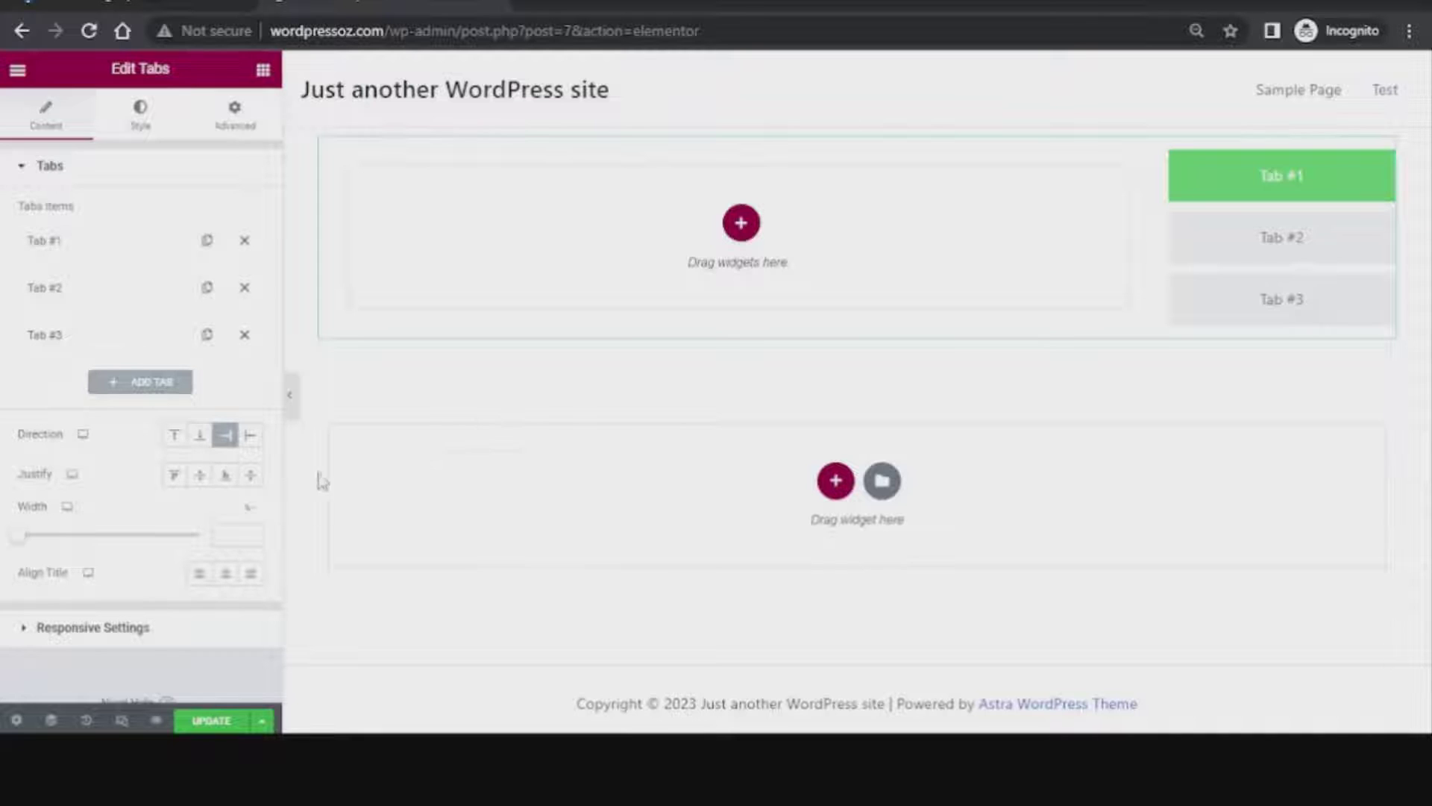
pyautogui.click(250, 435)
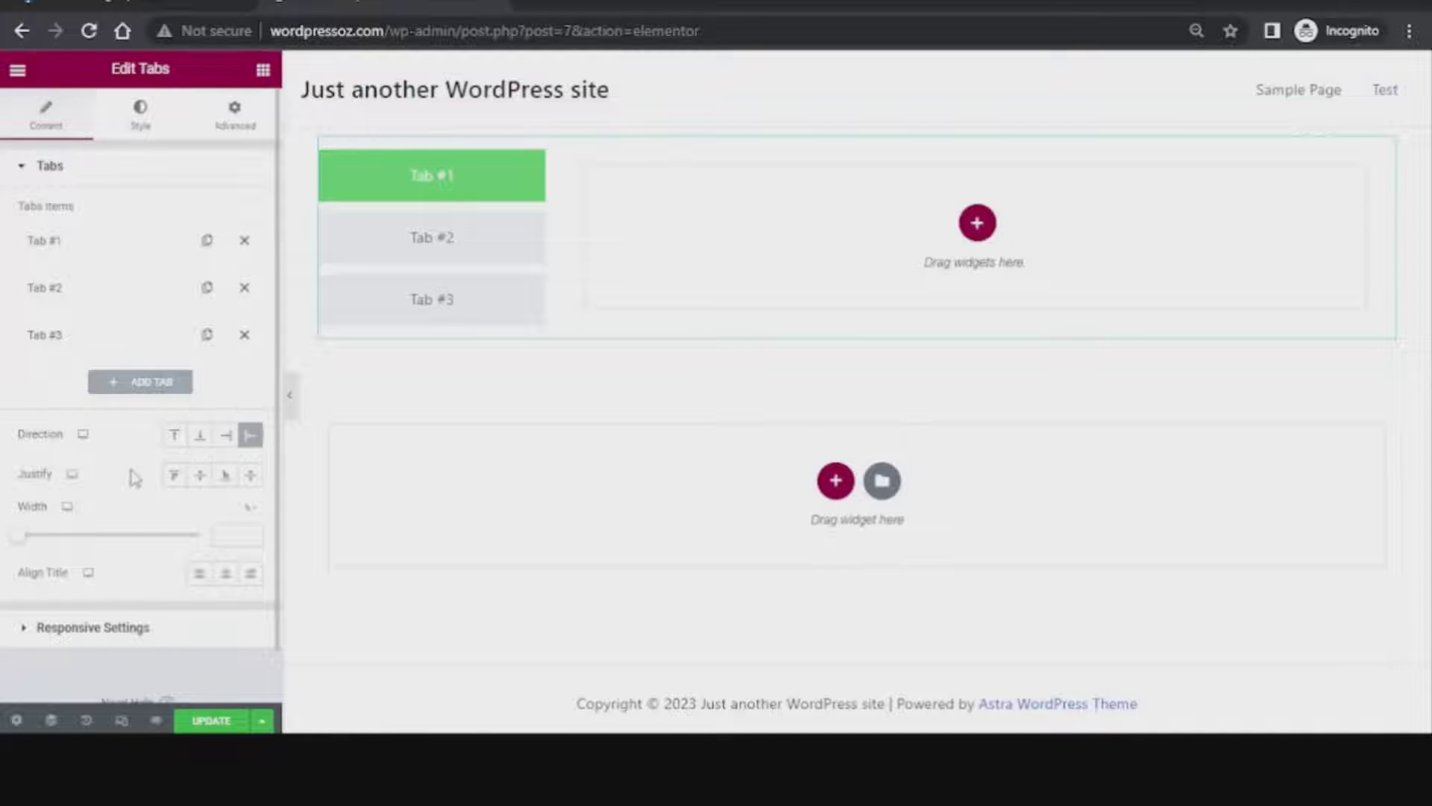
pyautogui.click(84, 632)
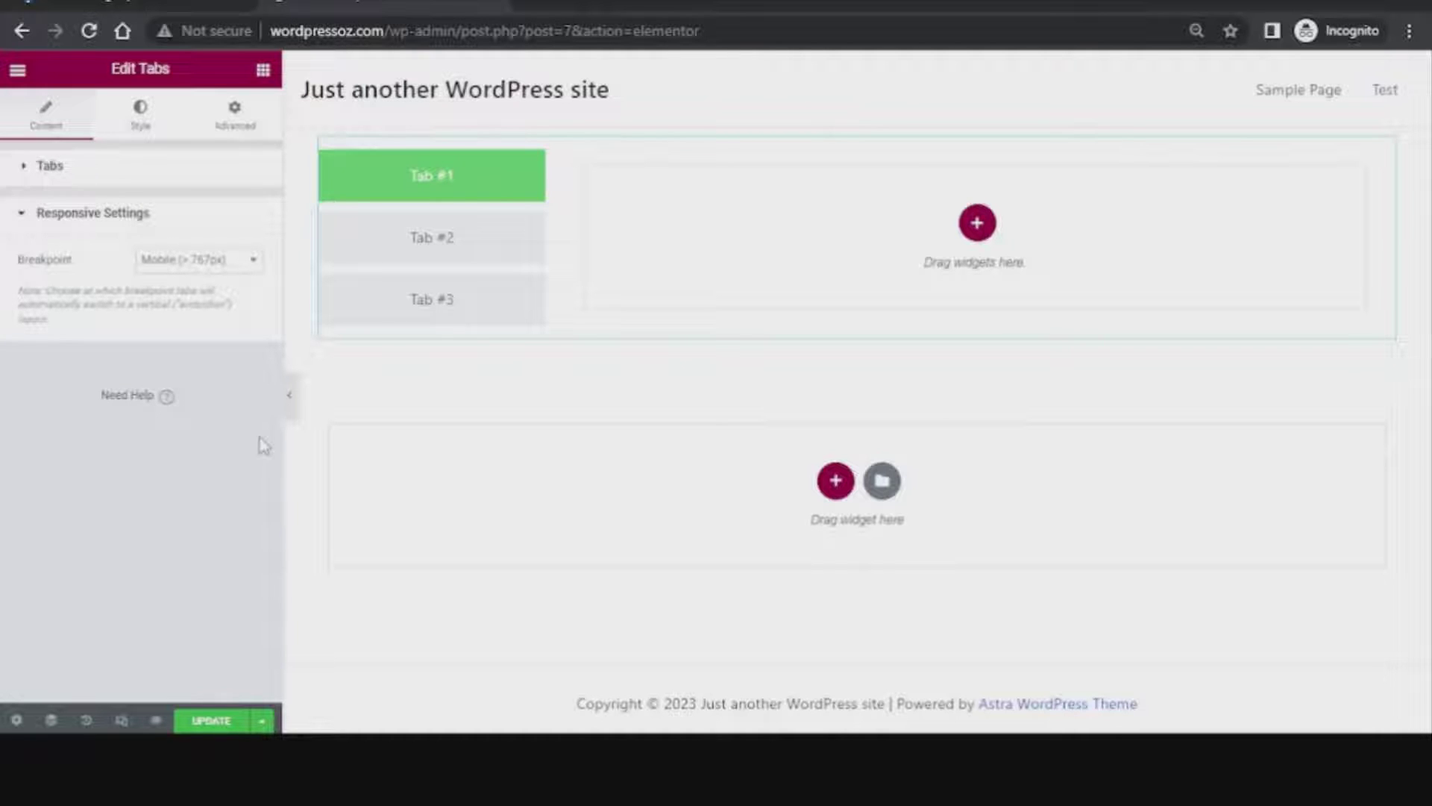
# Expand the Tabs section to show the tab items and Direction settings again
pyautogui.click(52, 168)
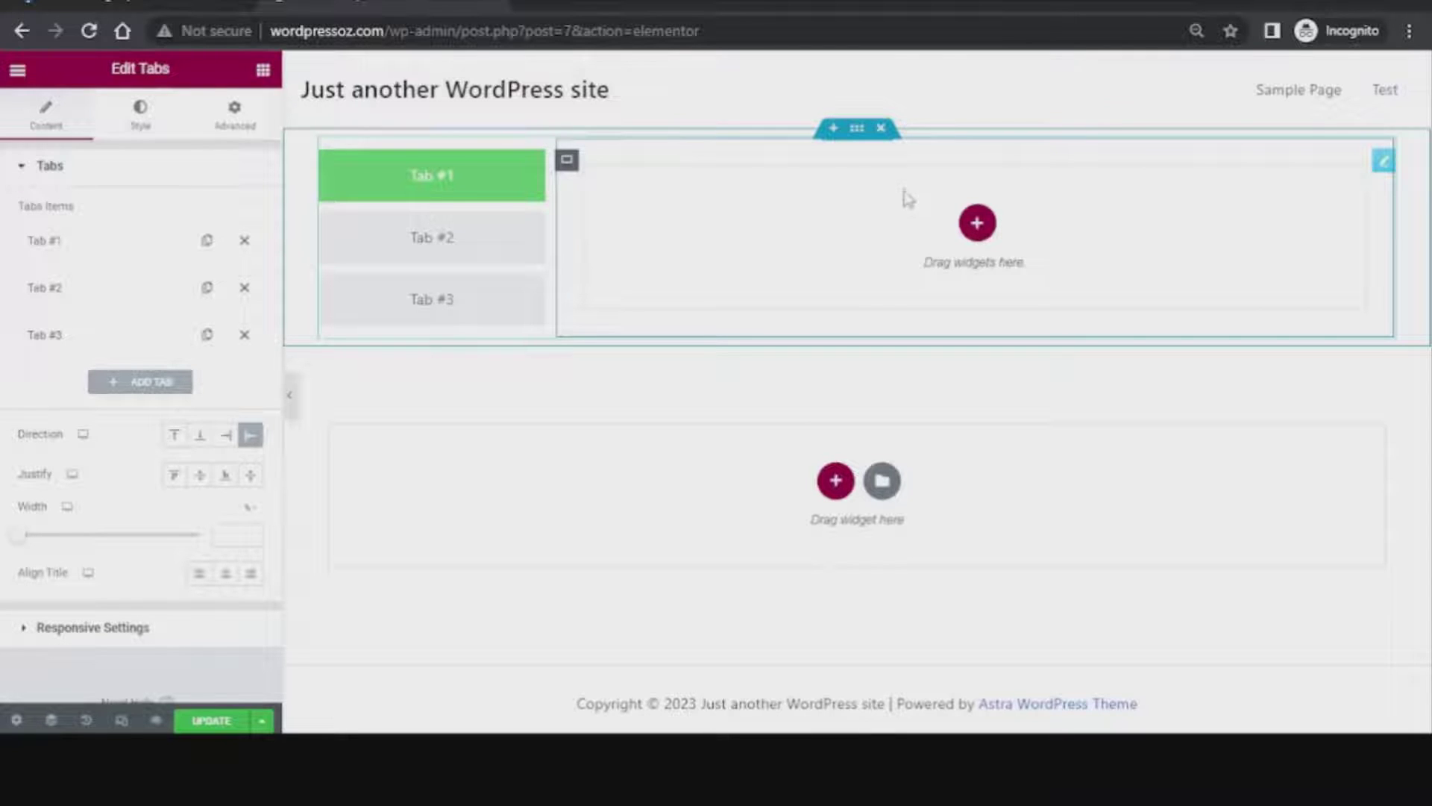
# Add a two-columns-over-one-row container structure to Tab #1's content
pyautogui.click(979, 230)
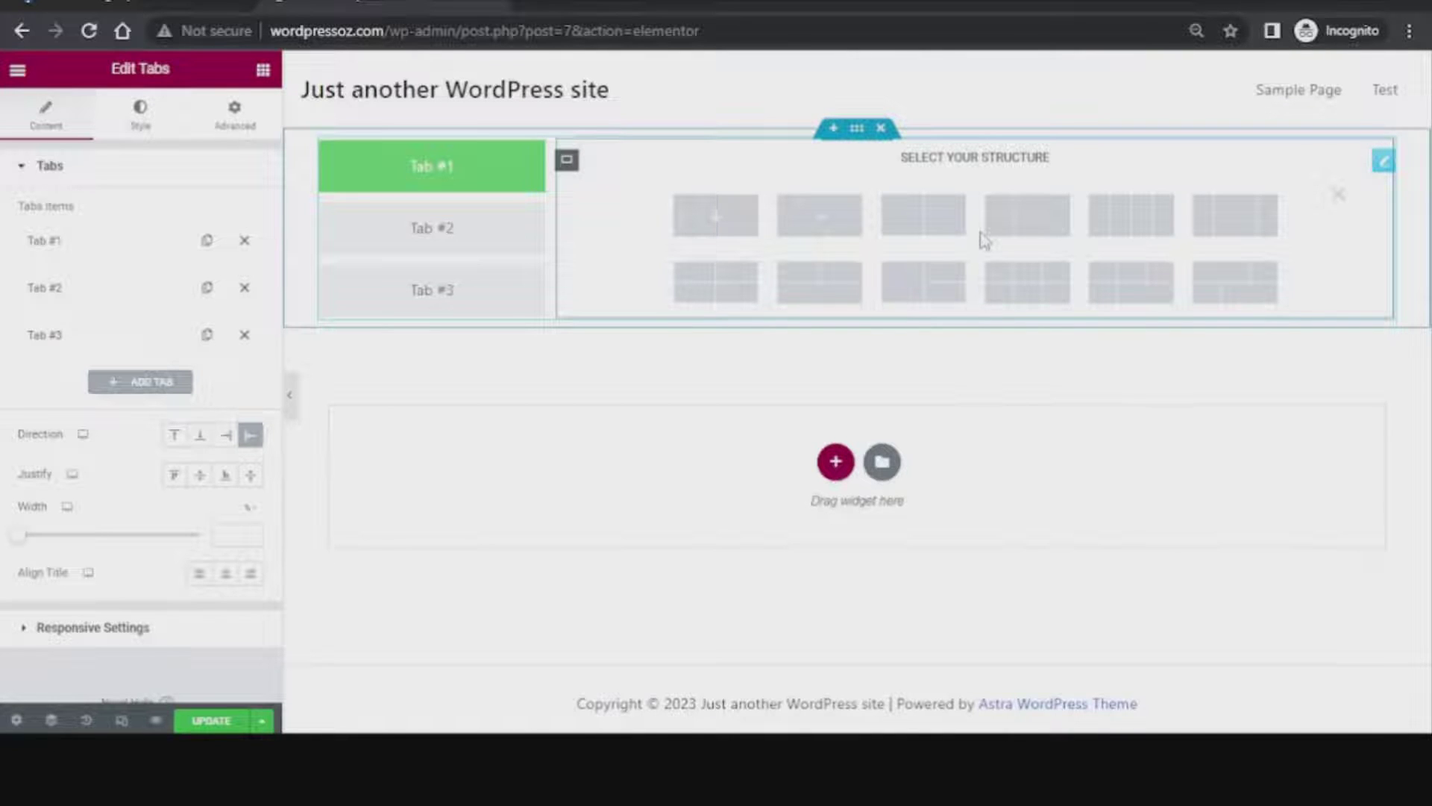
pyautogui.click(849, 293)
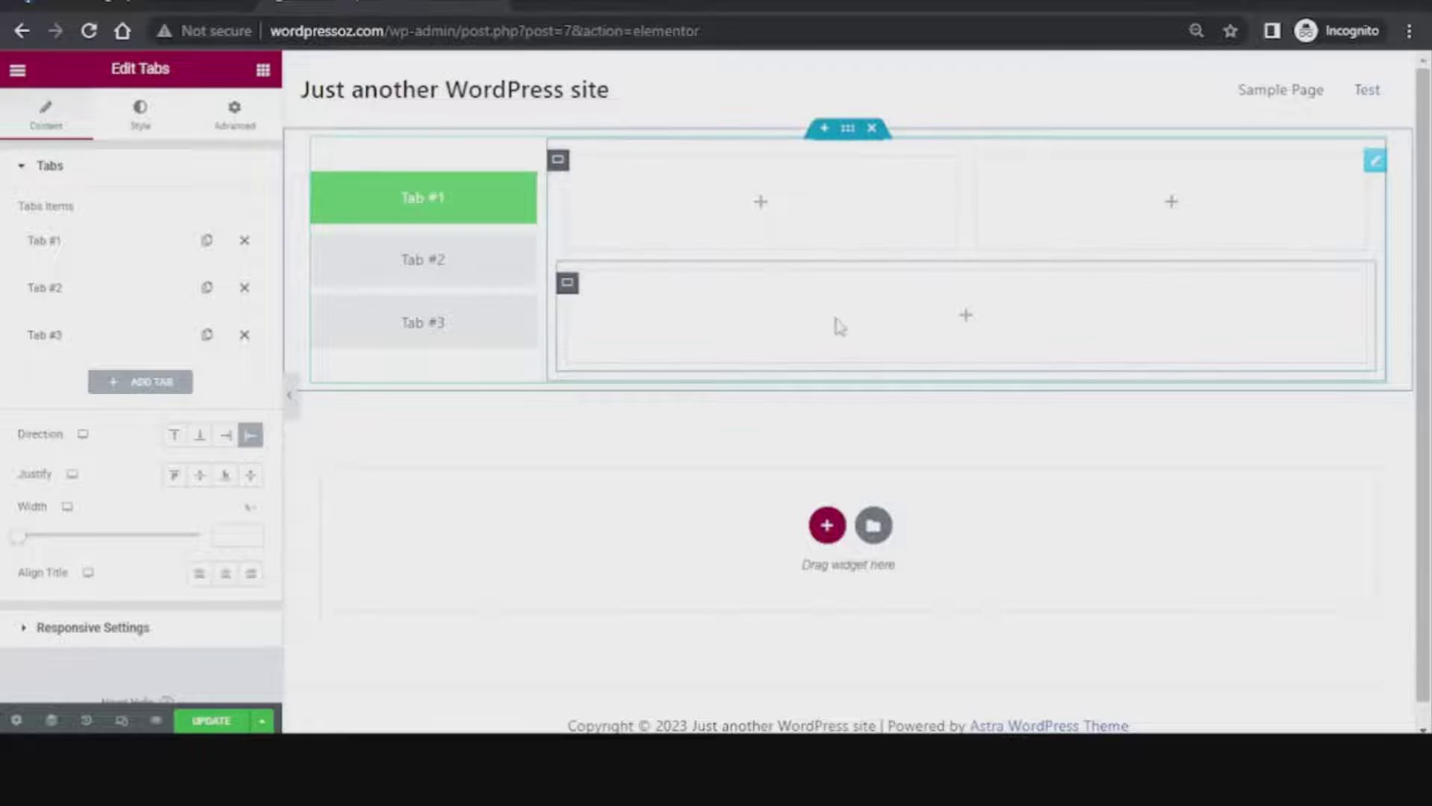
pyautogui.click(263, 71)
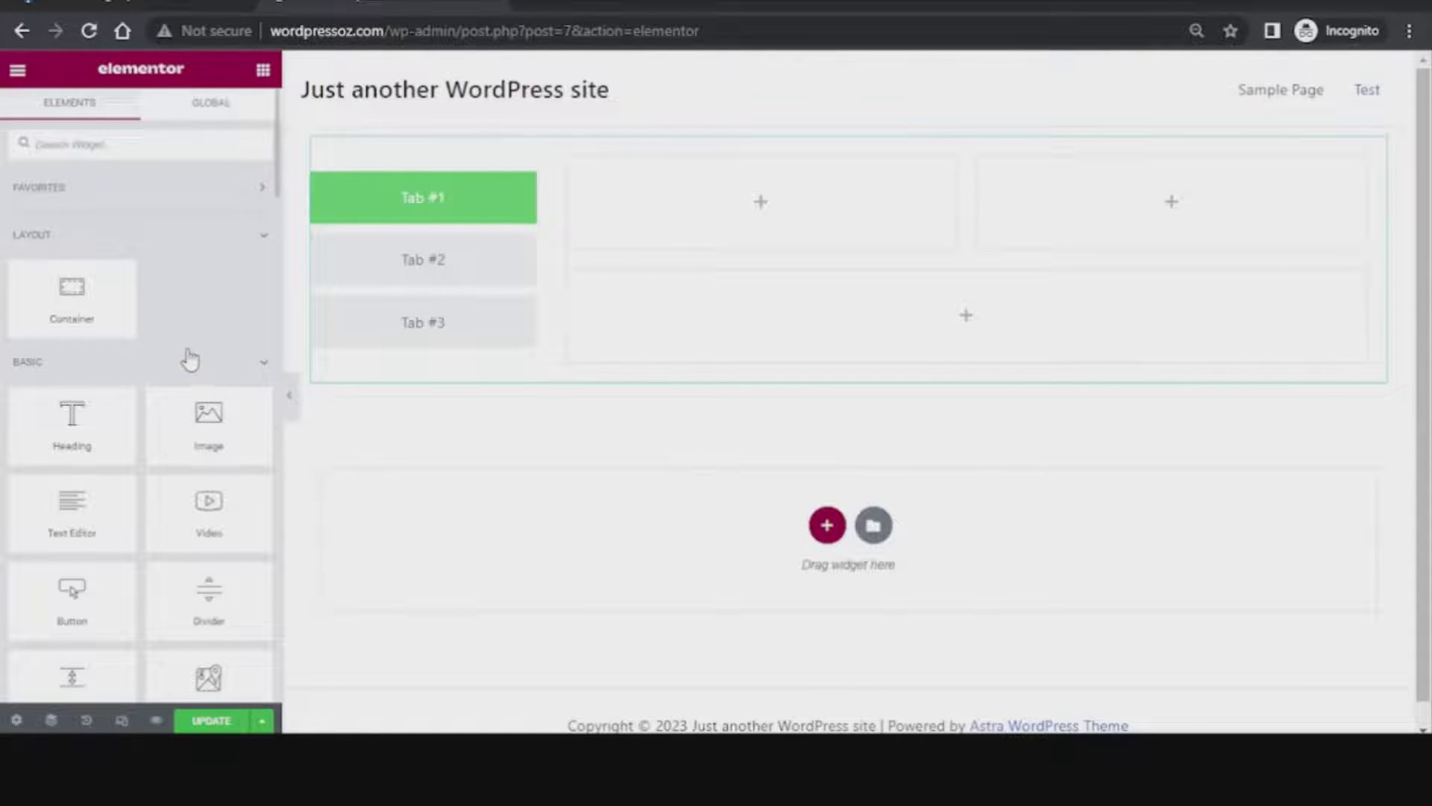
# Drag an Accordion, an Image Carousel and an Image Box into Tab #1's three containers
pyautogui.scroll(-1, 188, 353)
pyautogui.scroll(-6, 187, 348)
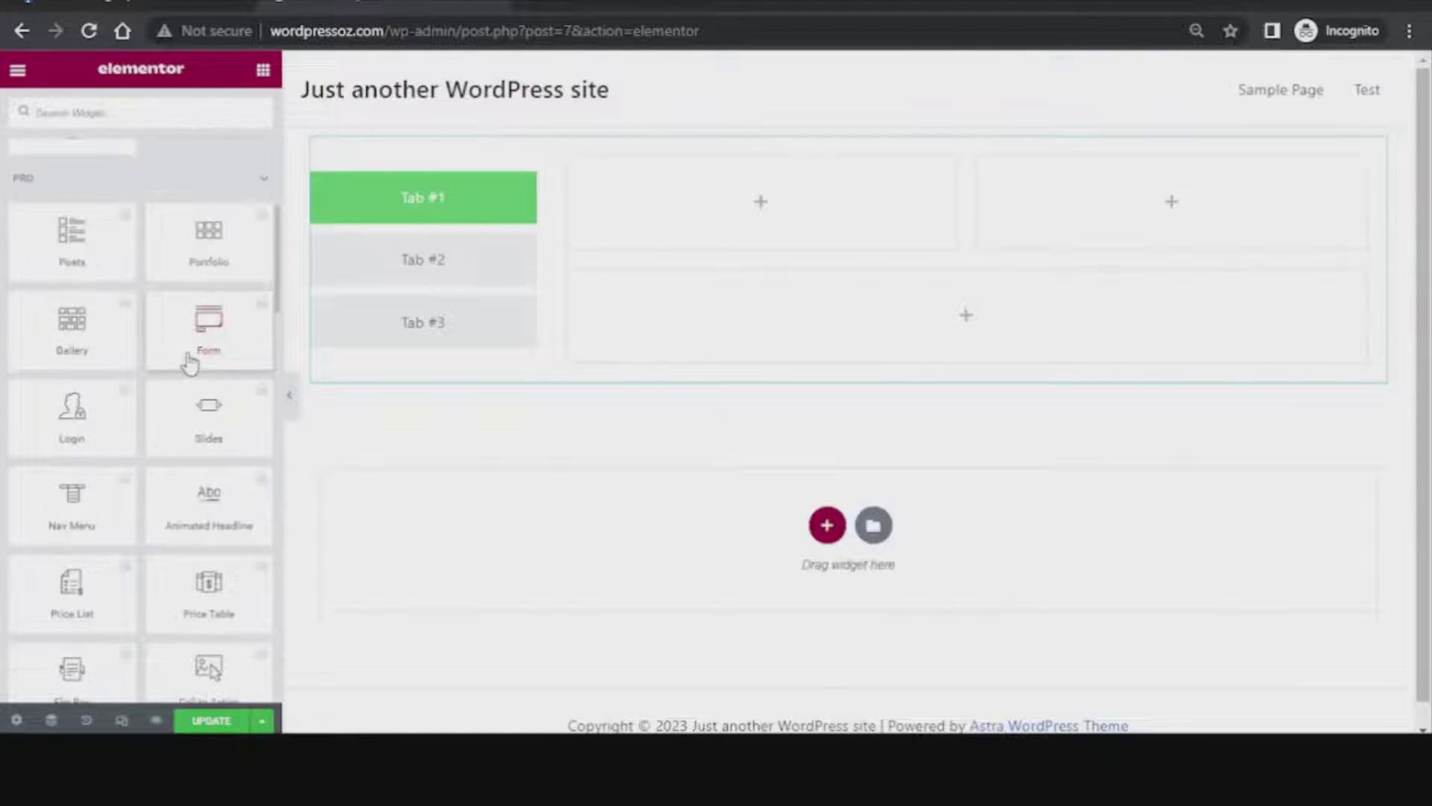
pyautogui.scroll(-5, 186, 350)
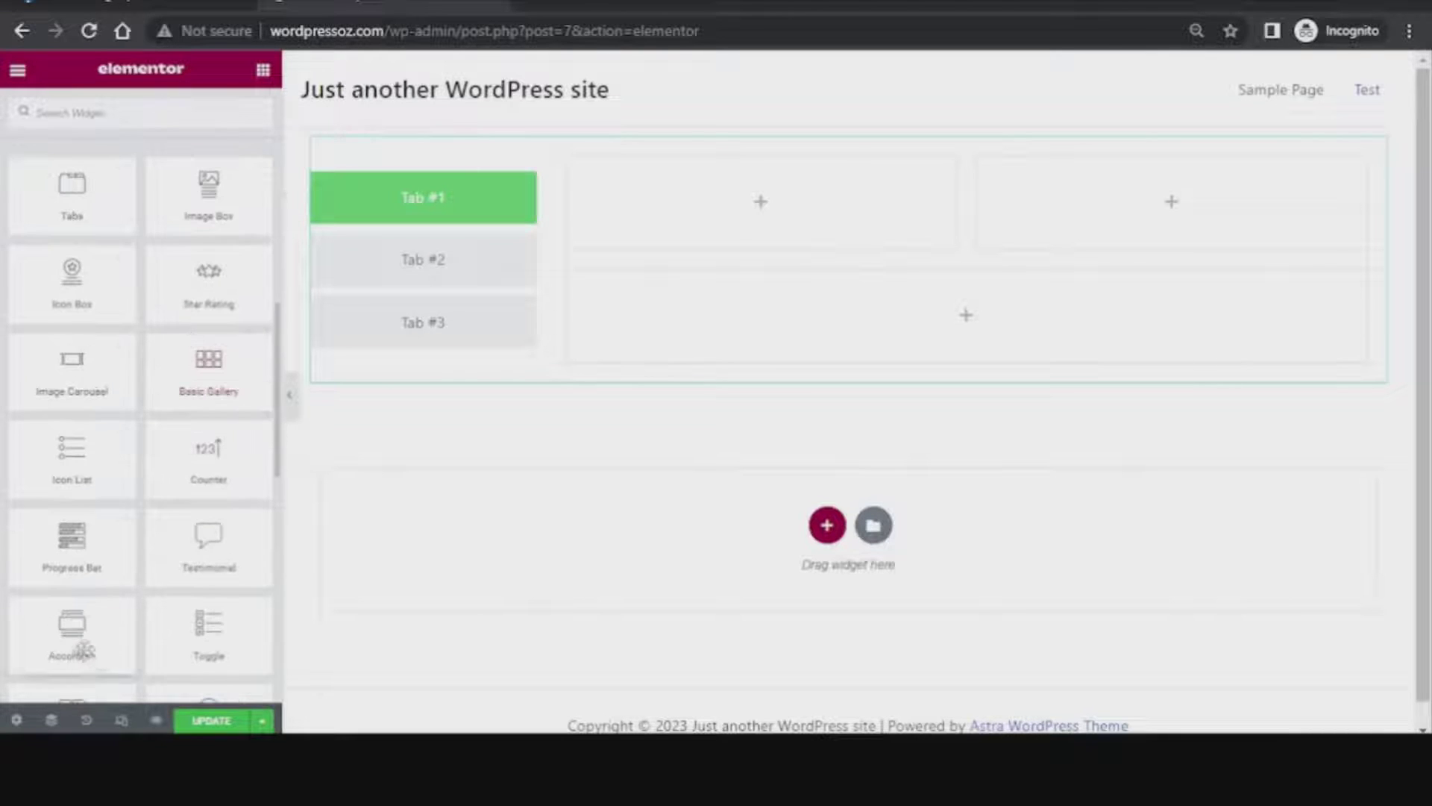
pyautogui.moveTo(72, 640); pyautogui.dragTo(753, 228)
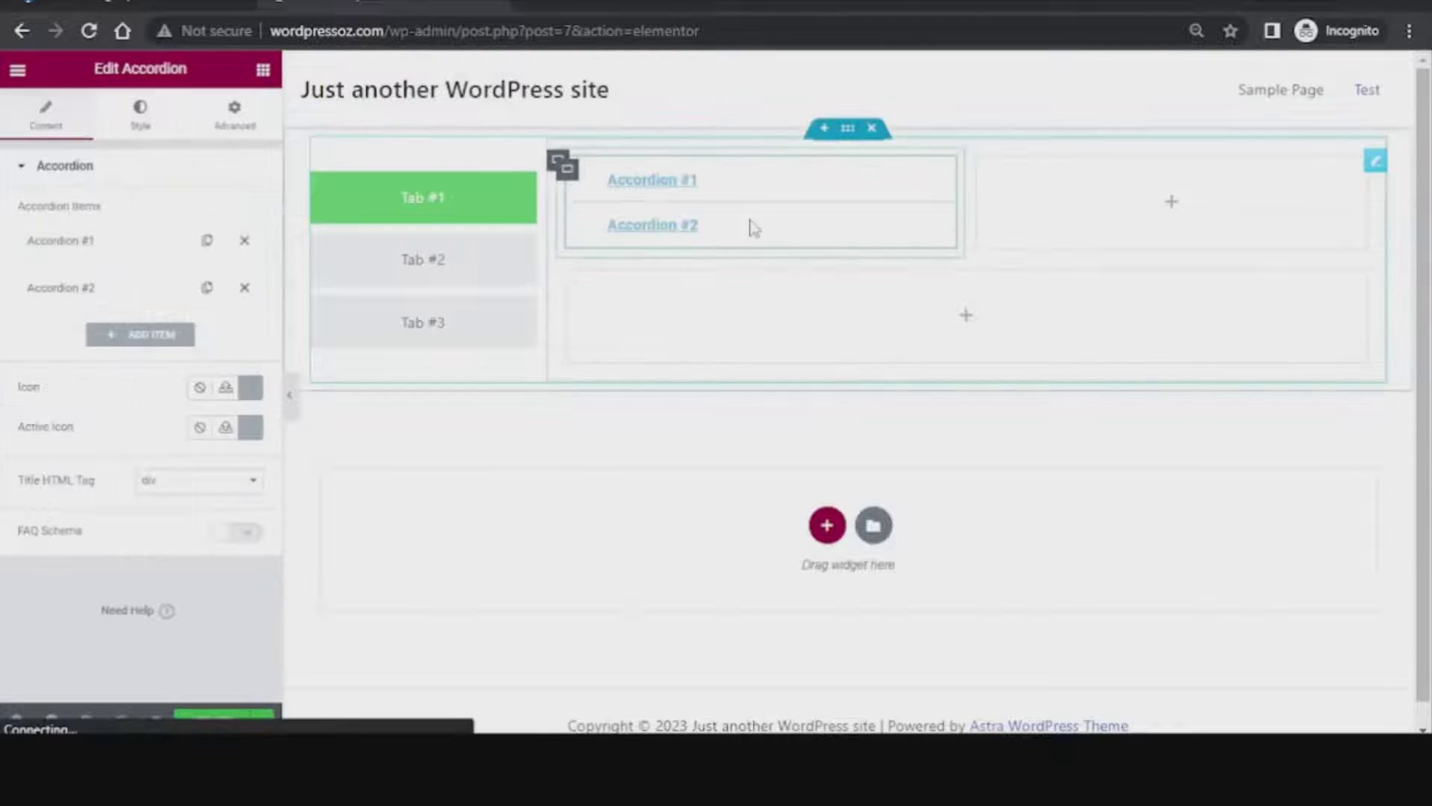
pyautogui.click(262, 75)
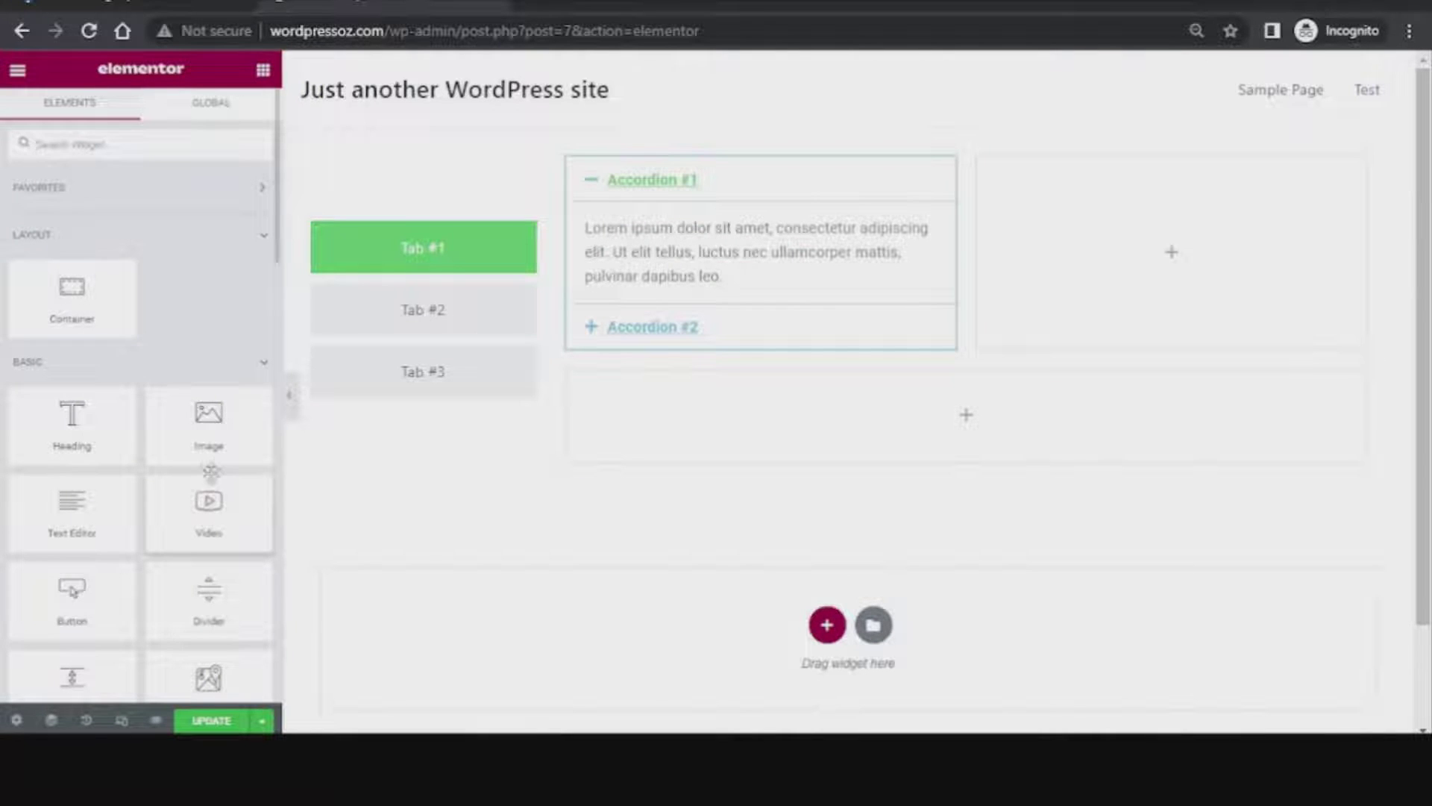
pyautogui.scroll(-7, 223, 447)
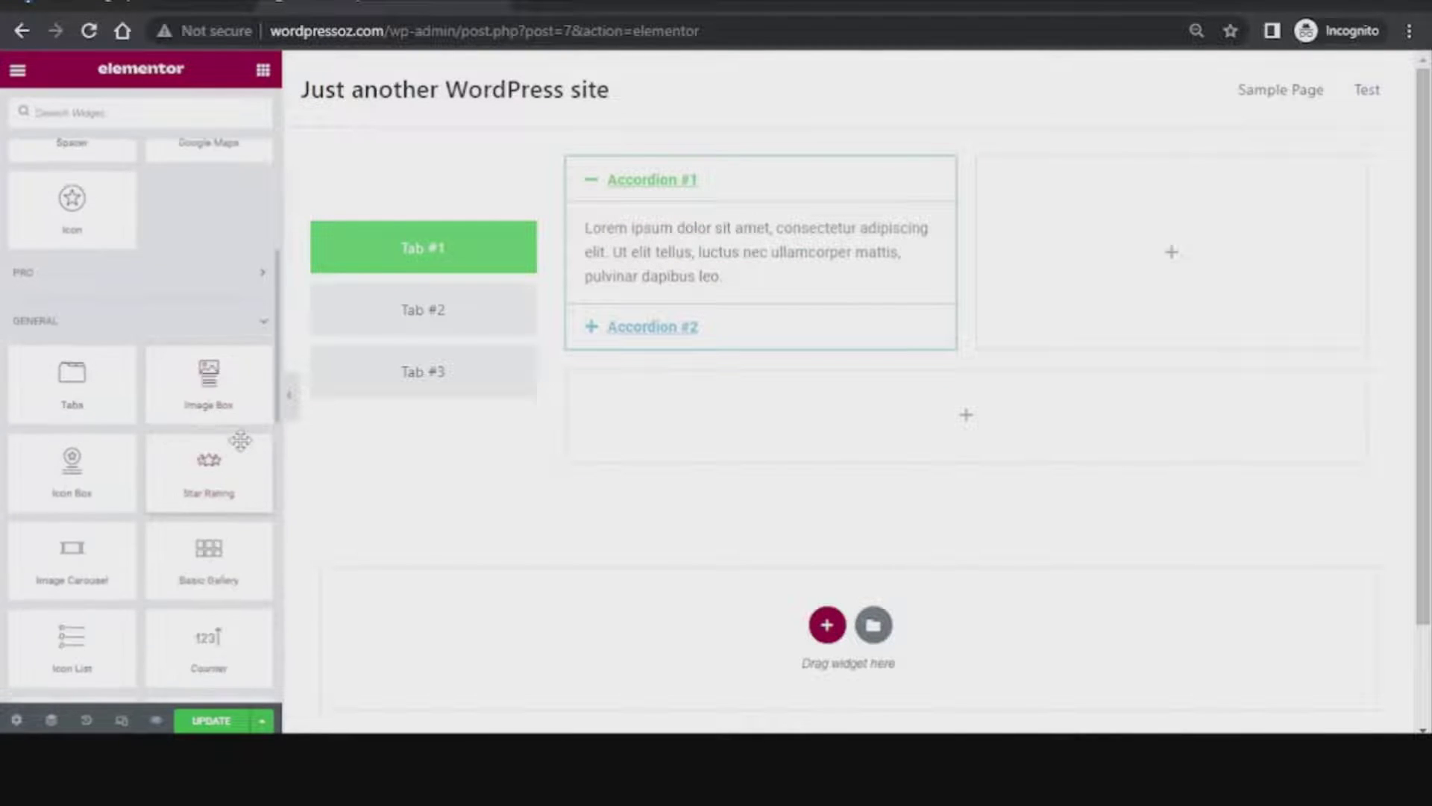
pyautogui.moveTo(72, 571); pyautogui.dragTo(1160, 282)
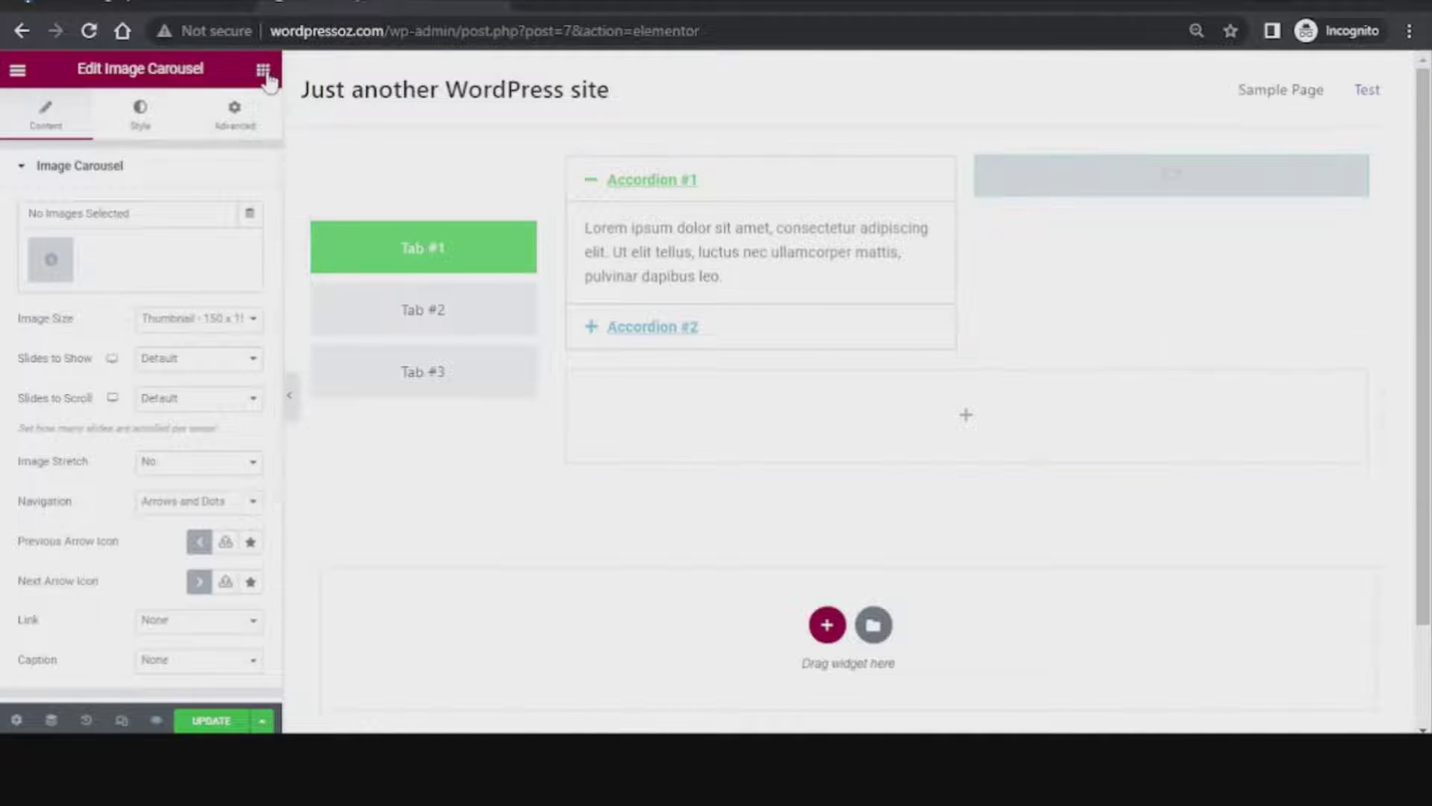
pyautogui.click(263, 70)
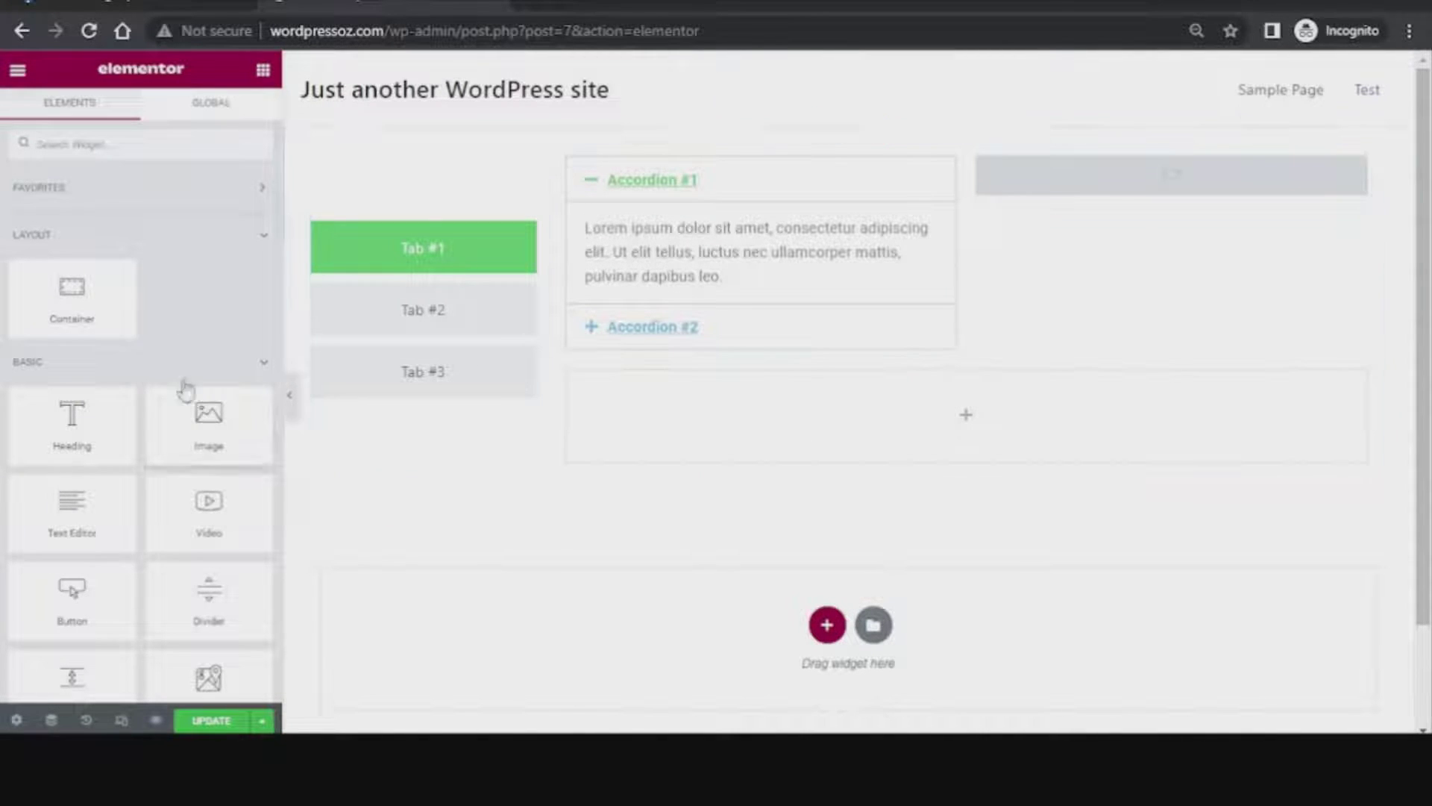
pyautogui.scroll(-1, 214, 310)
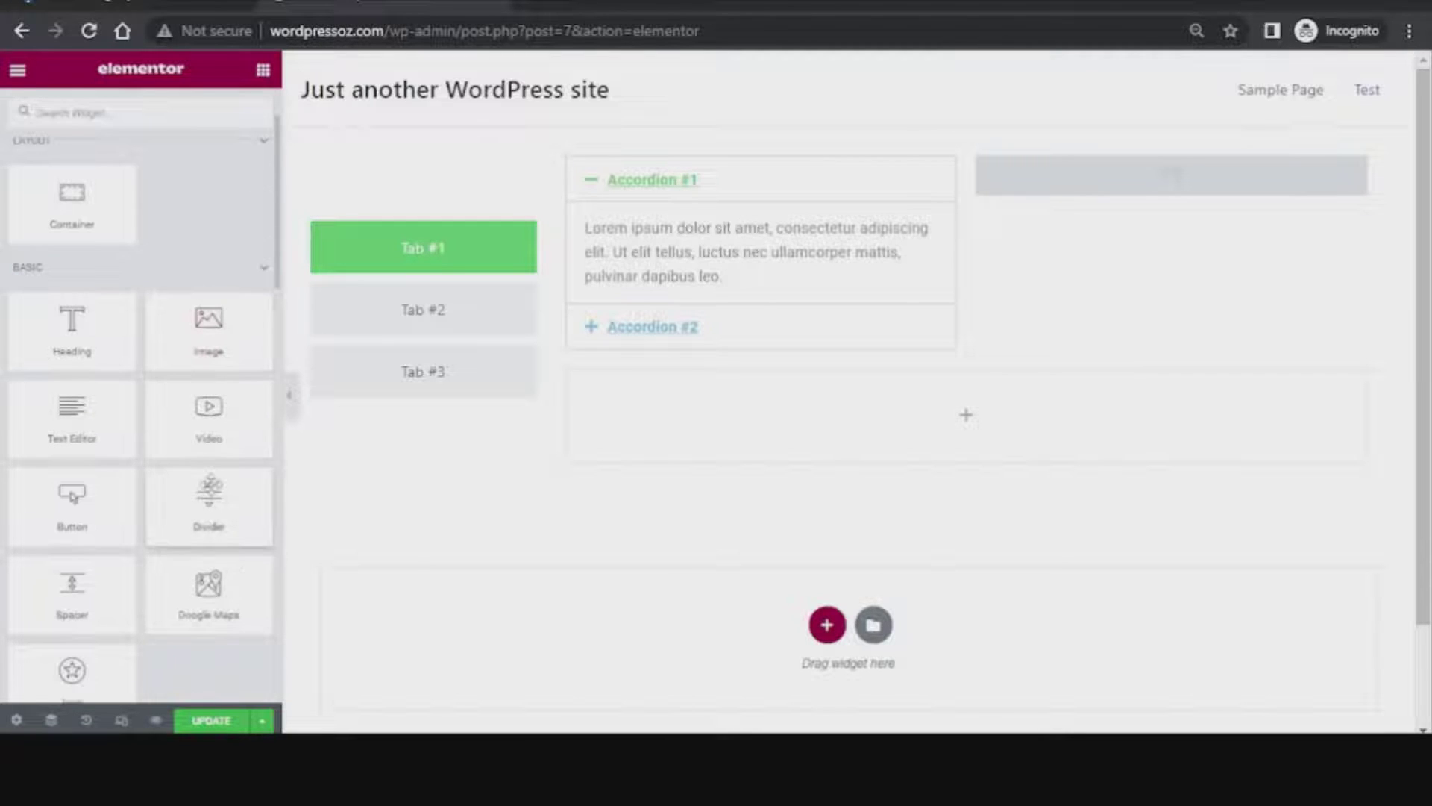
pyautogui.scroll(-4, 209, 488)
pyautogui.moveTo(210, 483); pyautogui.dragTo(949, 407)
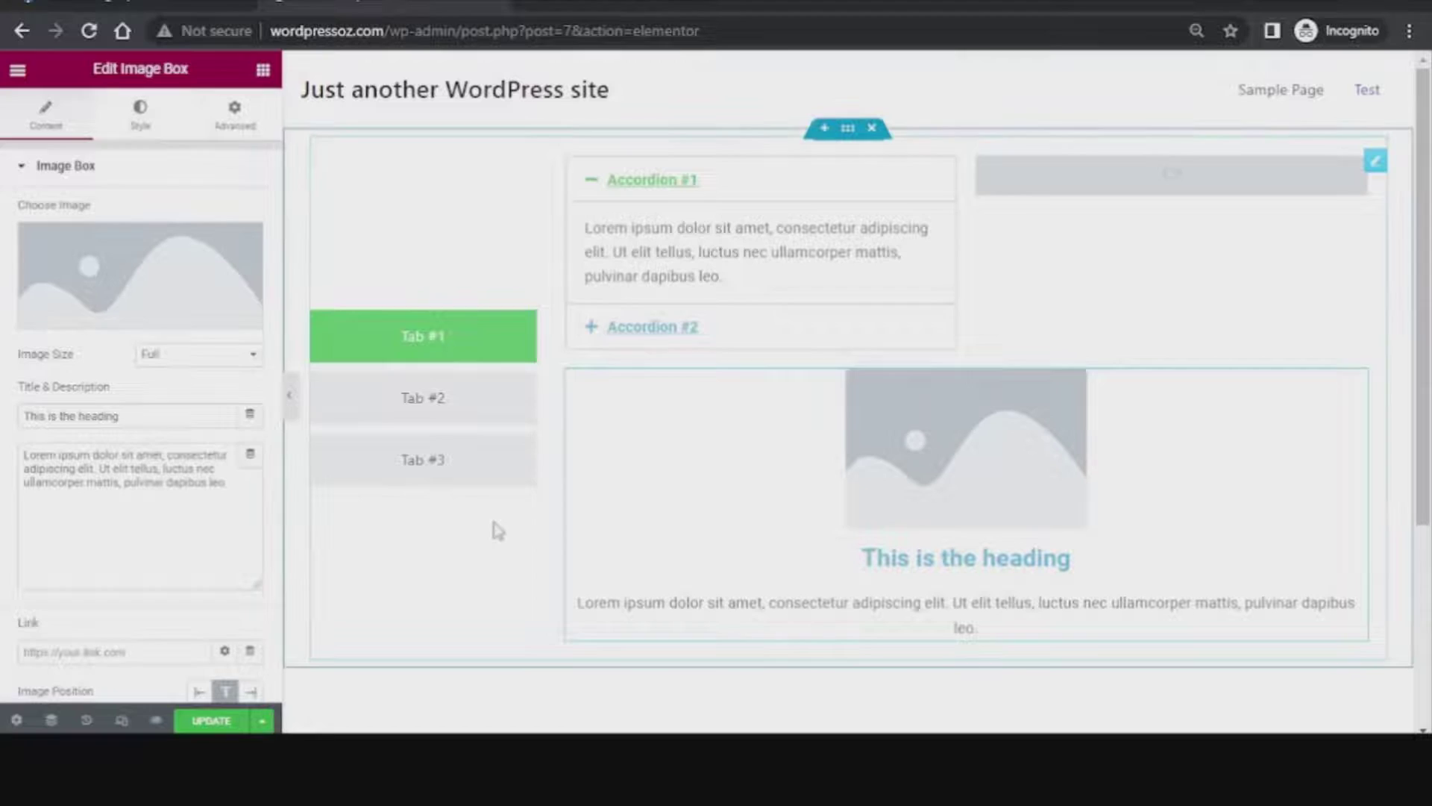
# Switch to Tab #2 and give it a large column beside two stacked columns
pyautogui.click(429, 413)
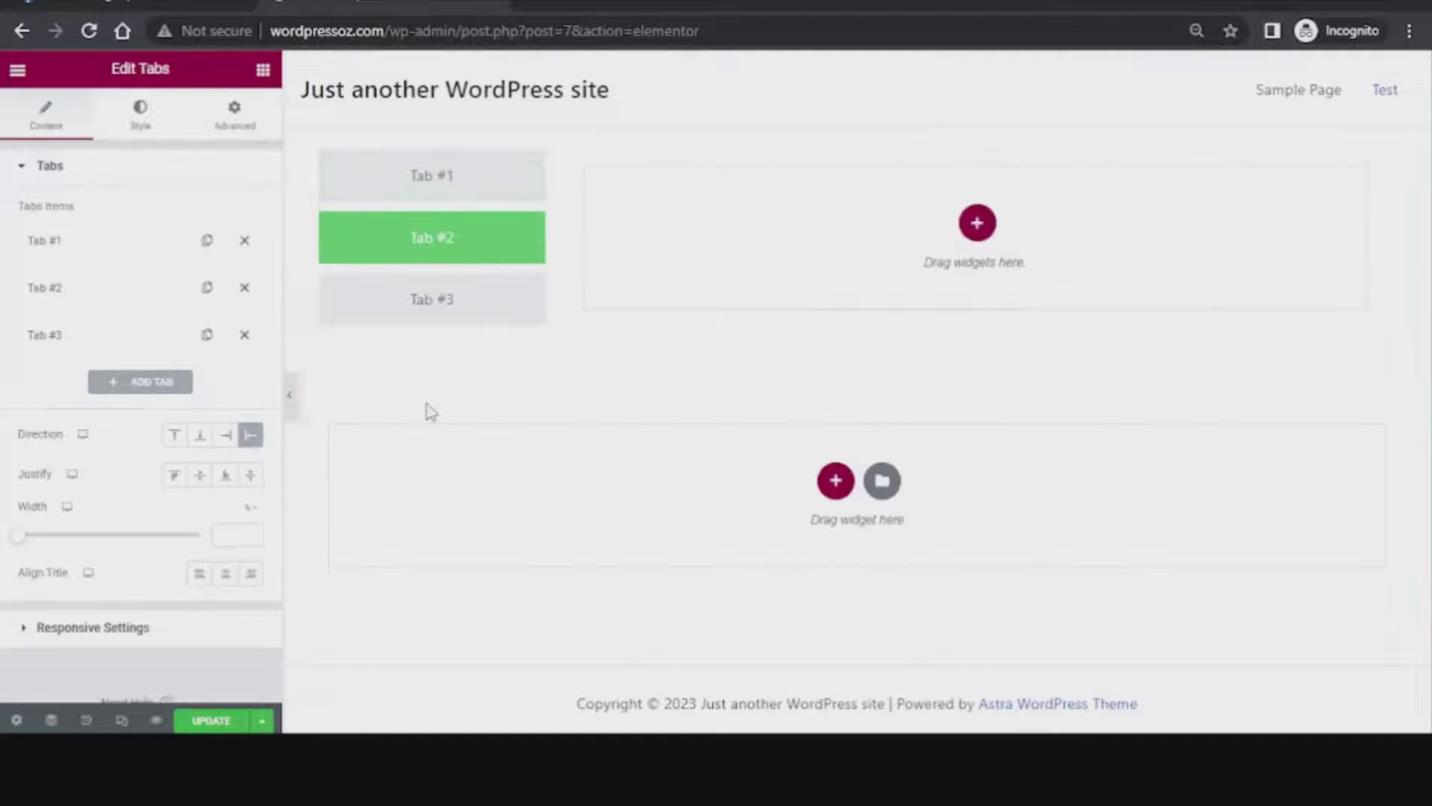
pyautogui.click(976, 223)
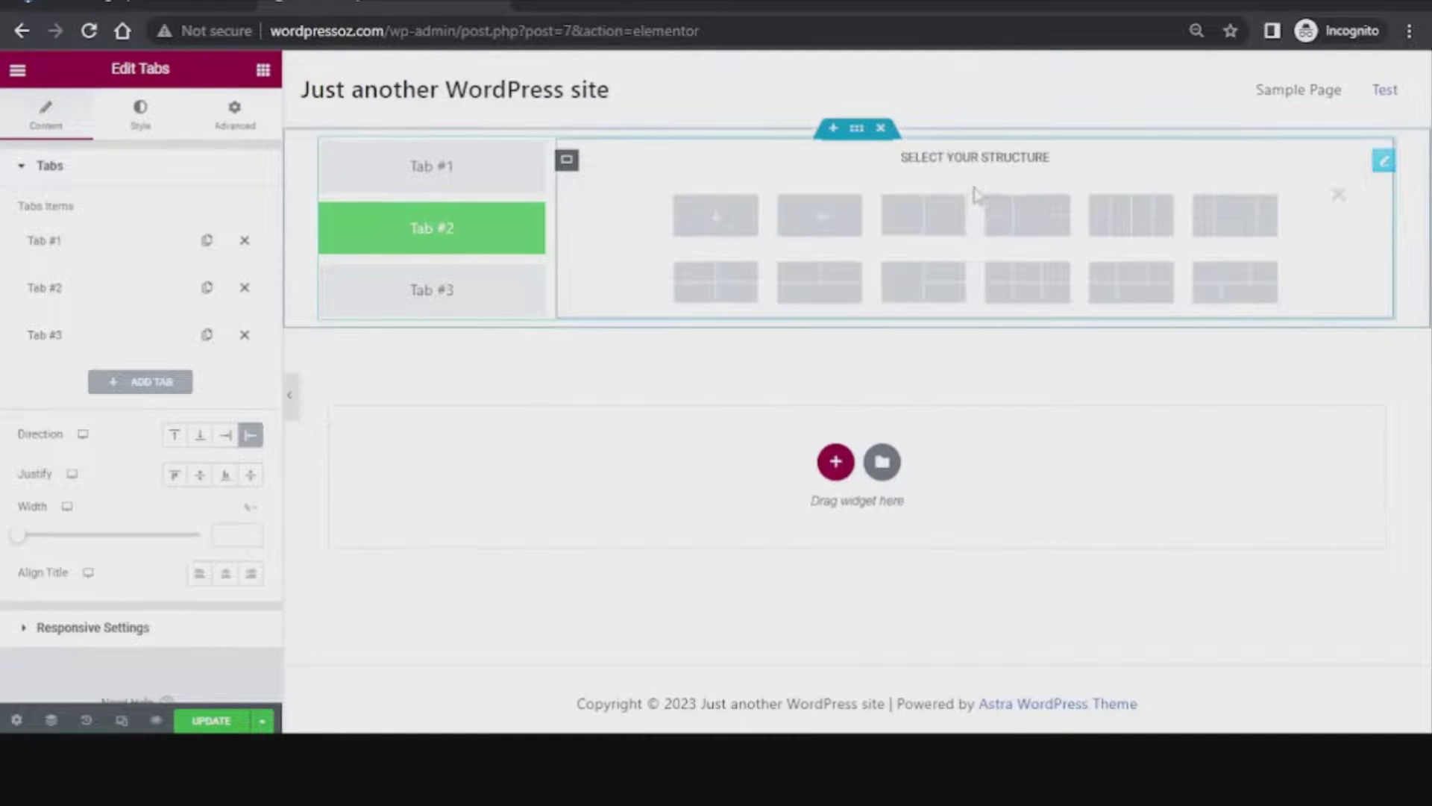
pyautogui.click(938, 293)
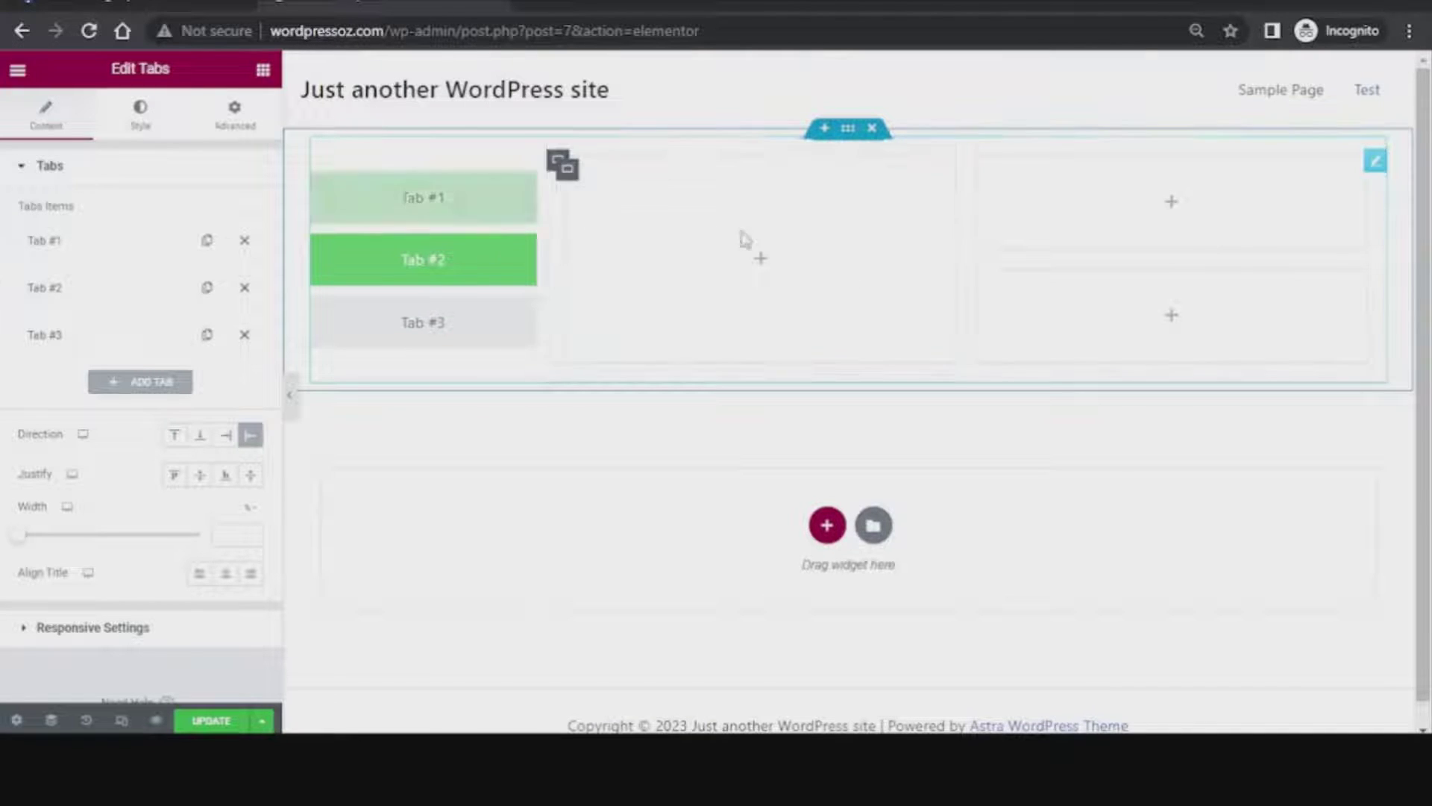
# Add an Image to the large column and Google Maps to the top-right column
pyautogui.click(263, 72)
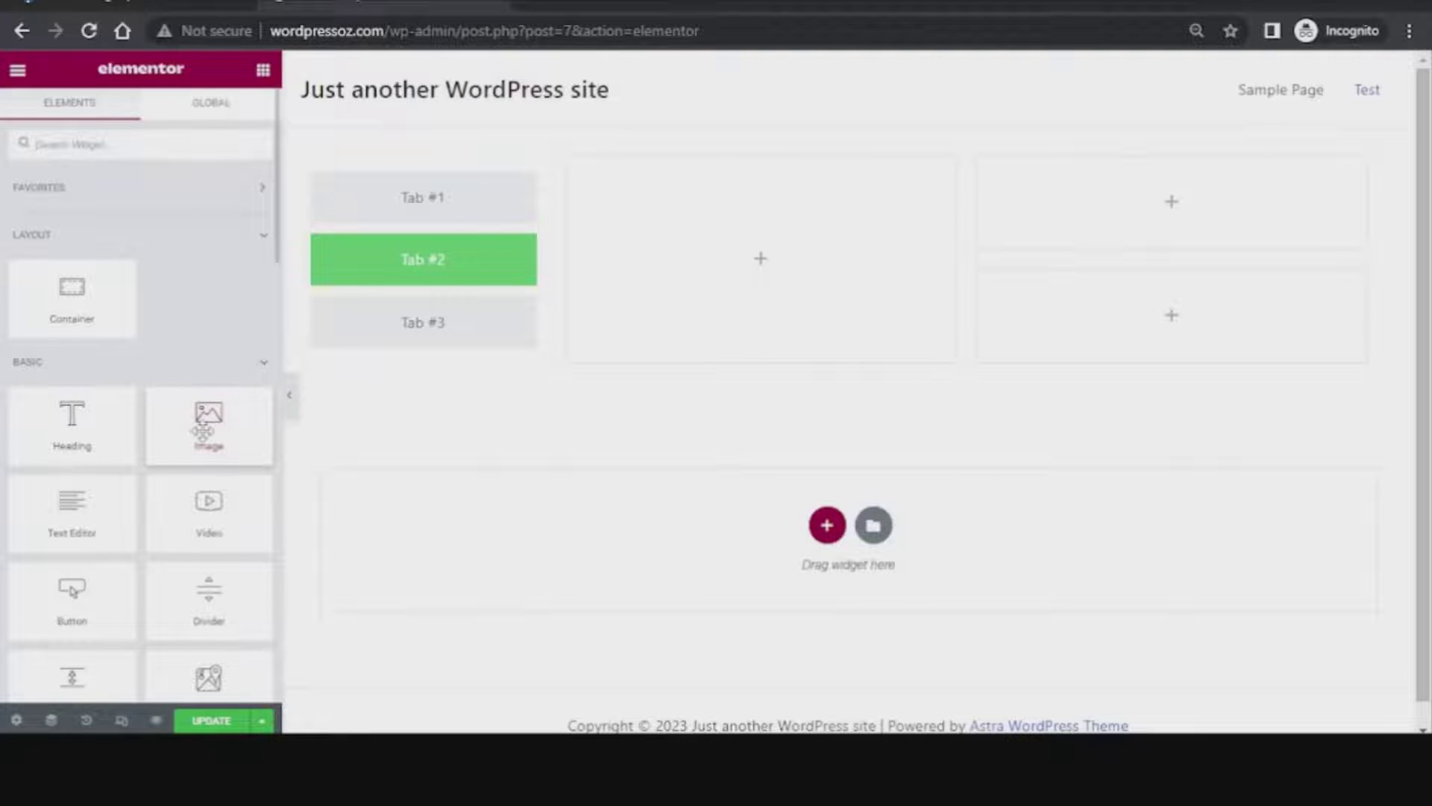
pyautogui.moveTo(202, 431); pyautogui.dragTo(783, 276)
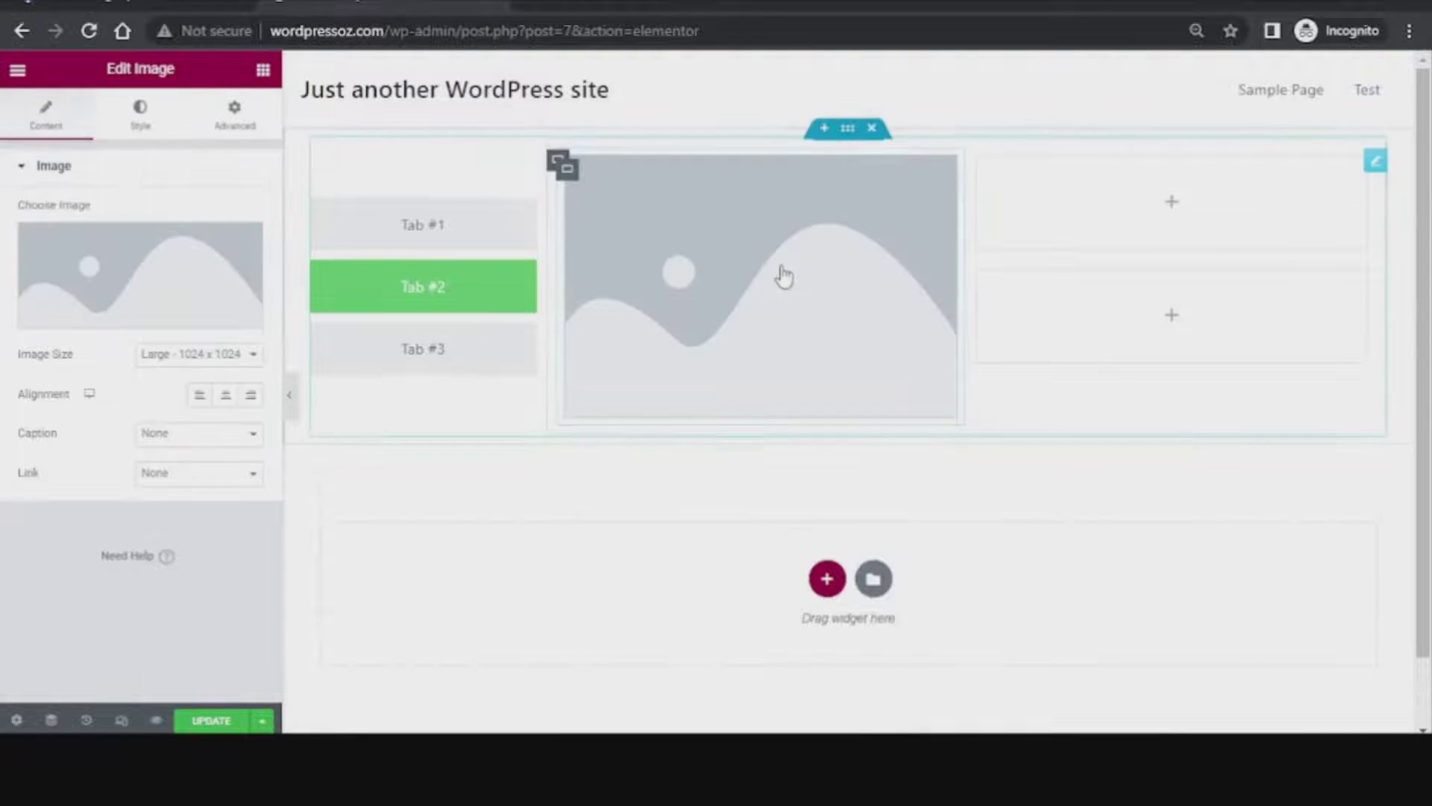
pyautogui.click(261, 71)
pyautogui.moveTo(208, 679); pyautogui.dragTo(1183, 209)
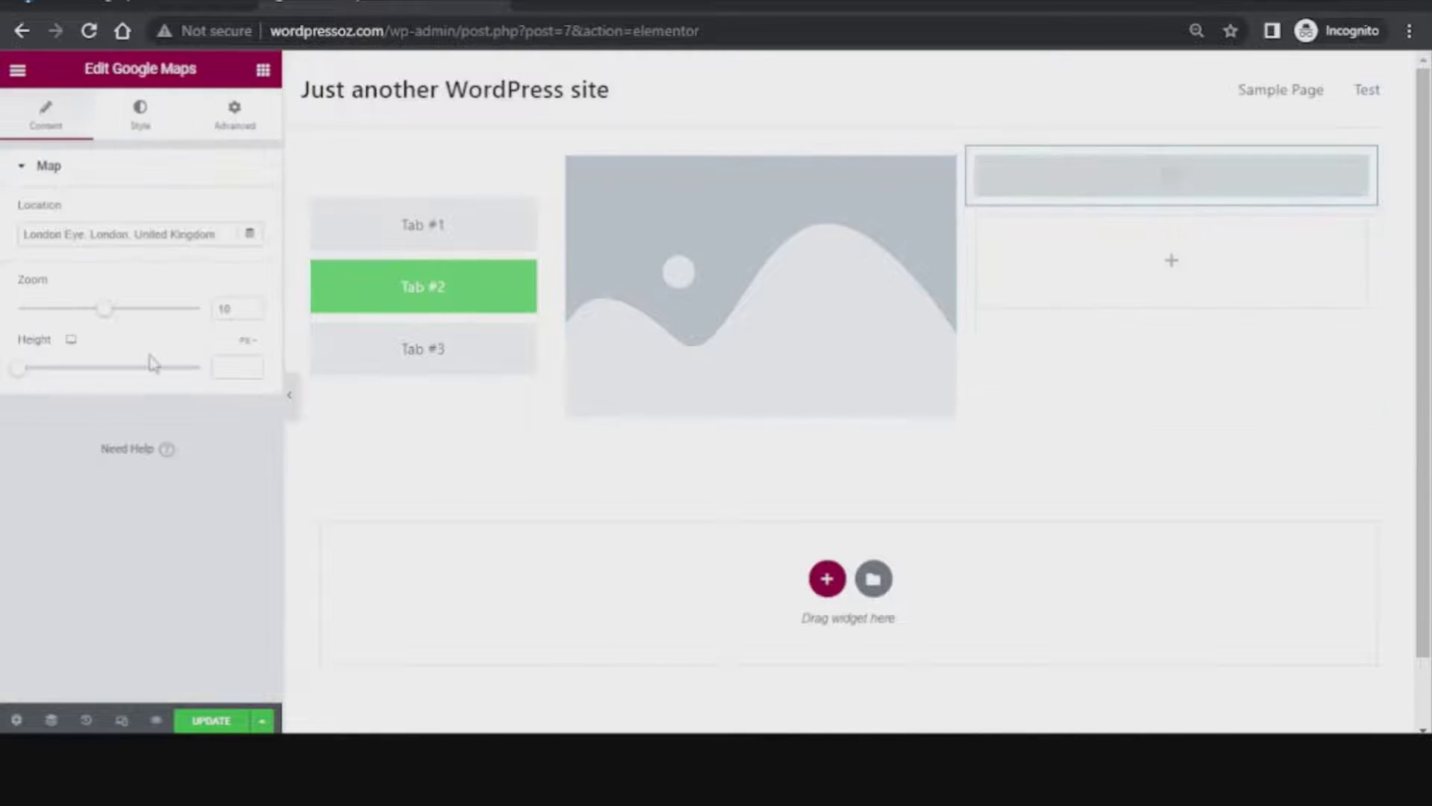
pyautogui.click(263, 70)
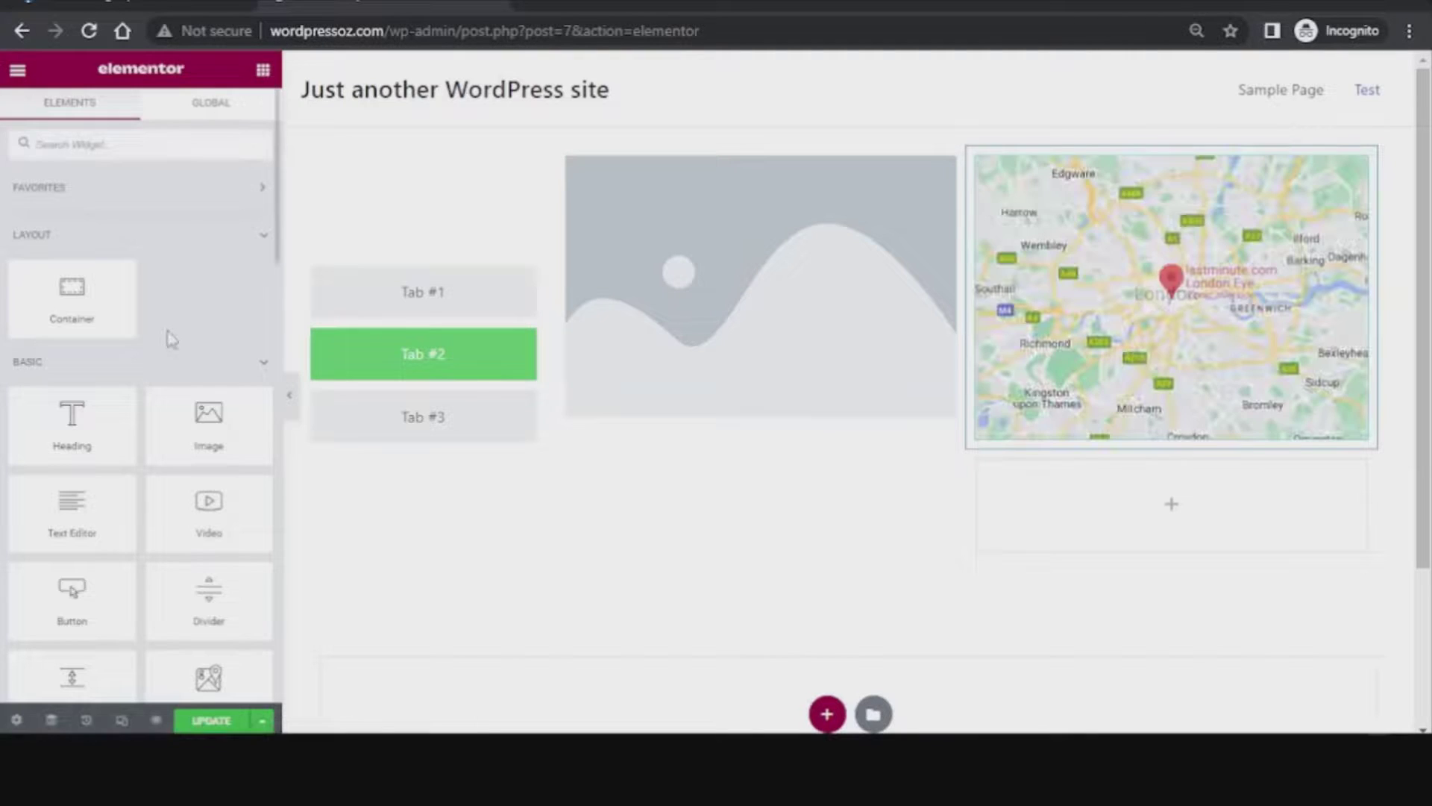
pyautogui.scroll(-3, 170, 339)
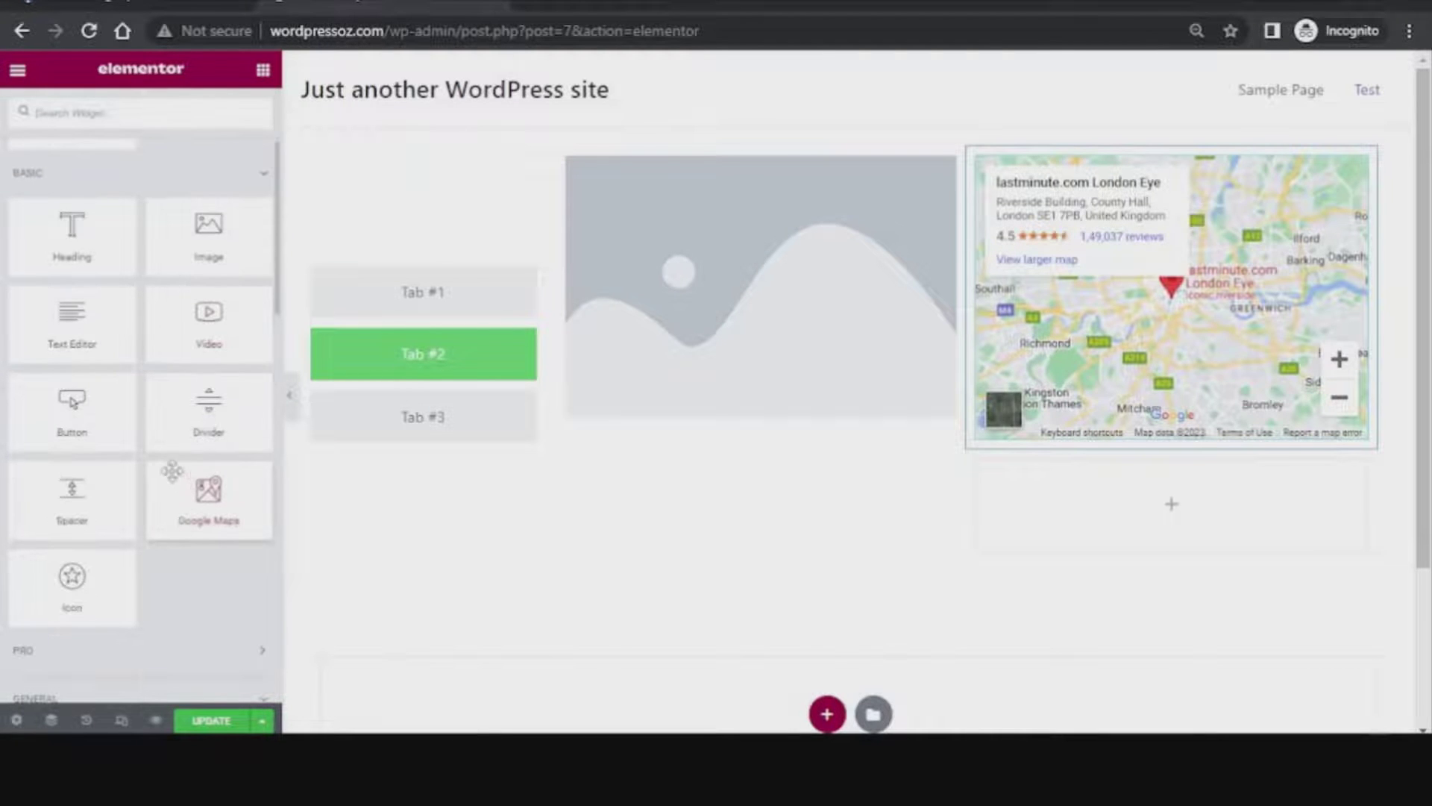
pyautogui.scroll(-3, 173, 473)
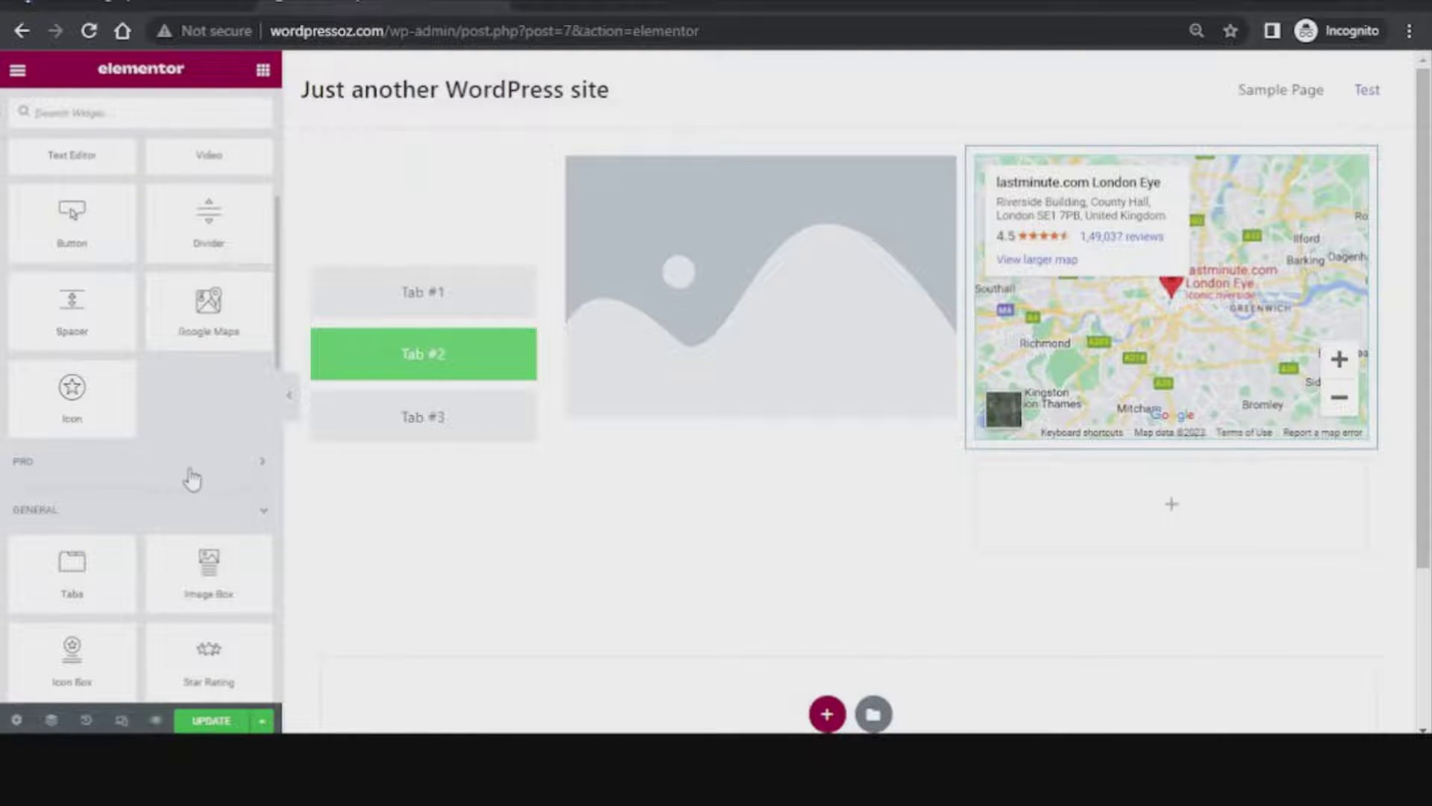
pyautogui.scroll(-6, 179, 485)
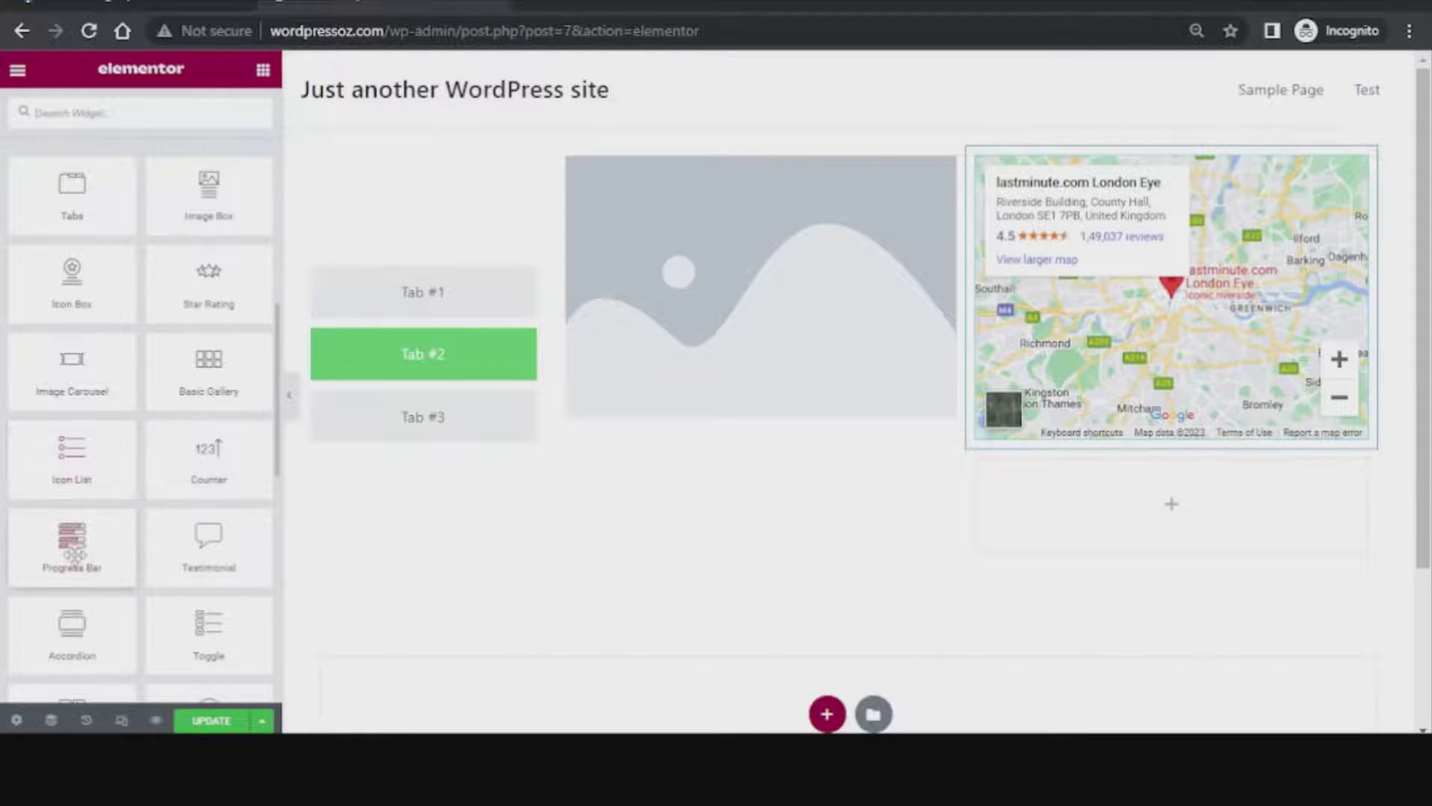
# Drop a Progress Bar widget below the Google Map in Tab #2
pyautogui.moveTo(73, 553); pyautogui.dragTo(1087, 517)
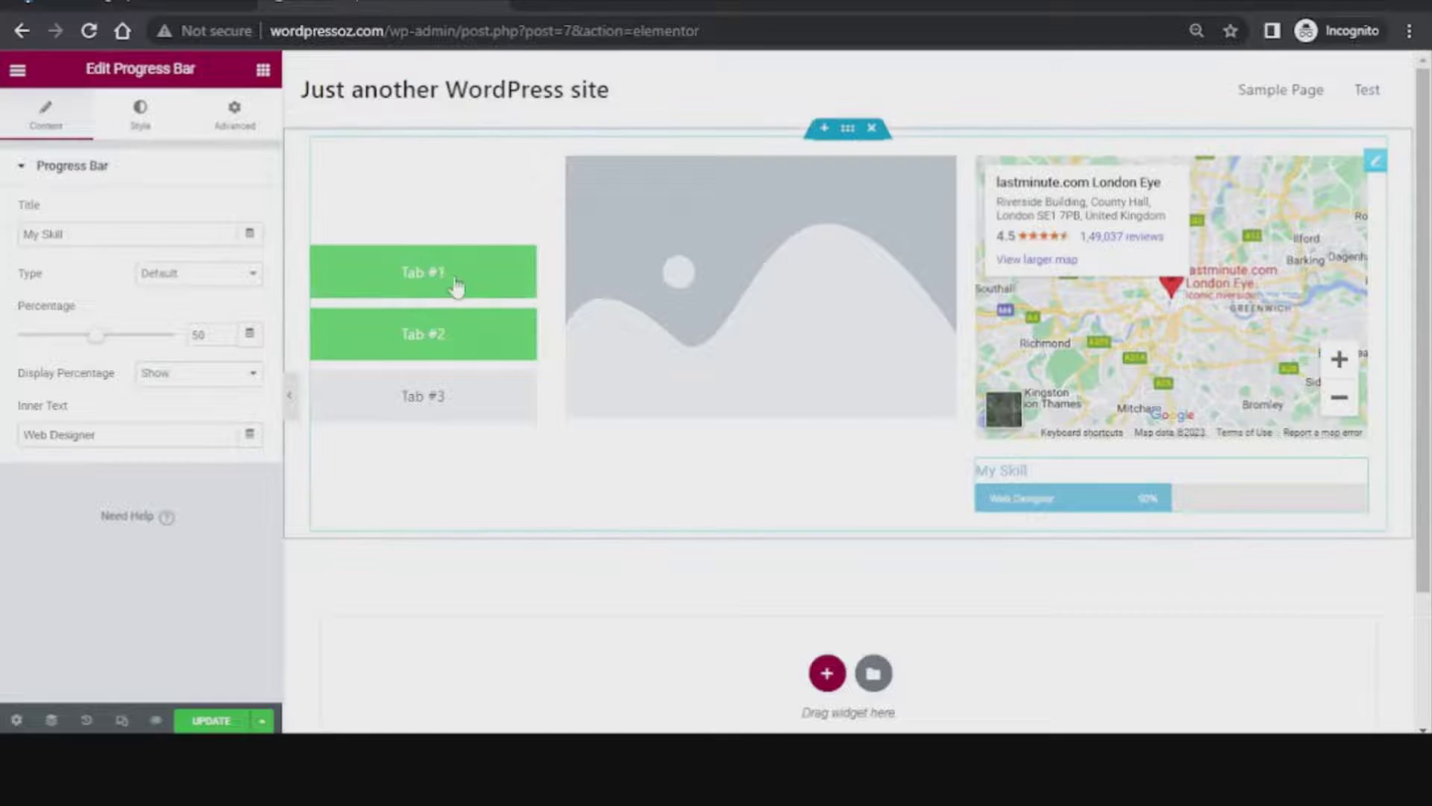
# Retitle the first tab 'Tab 1' and bring up the Icon Library for its icon
pyautogui.click(477, 288)
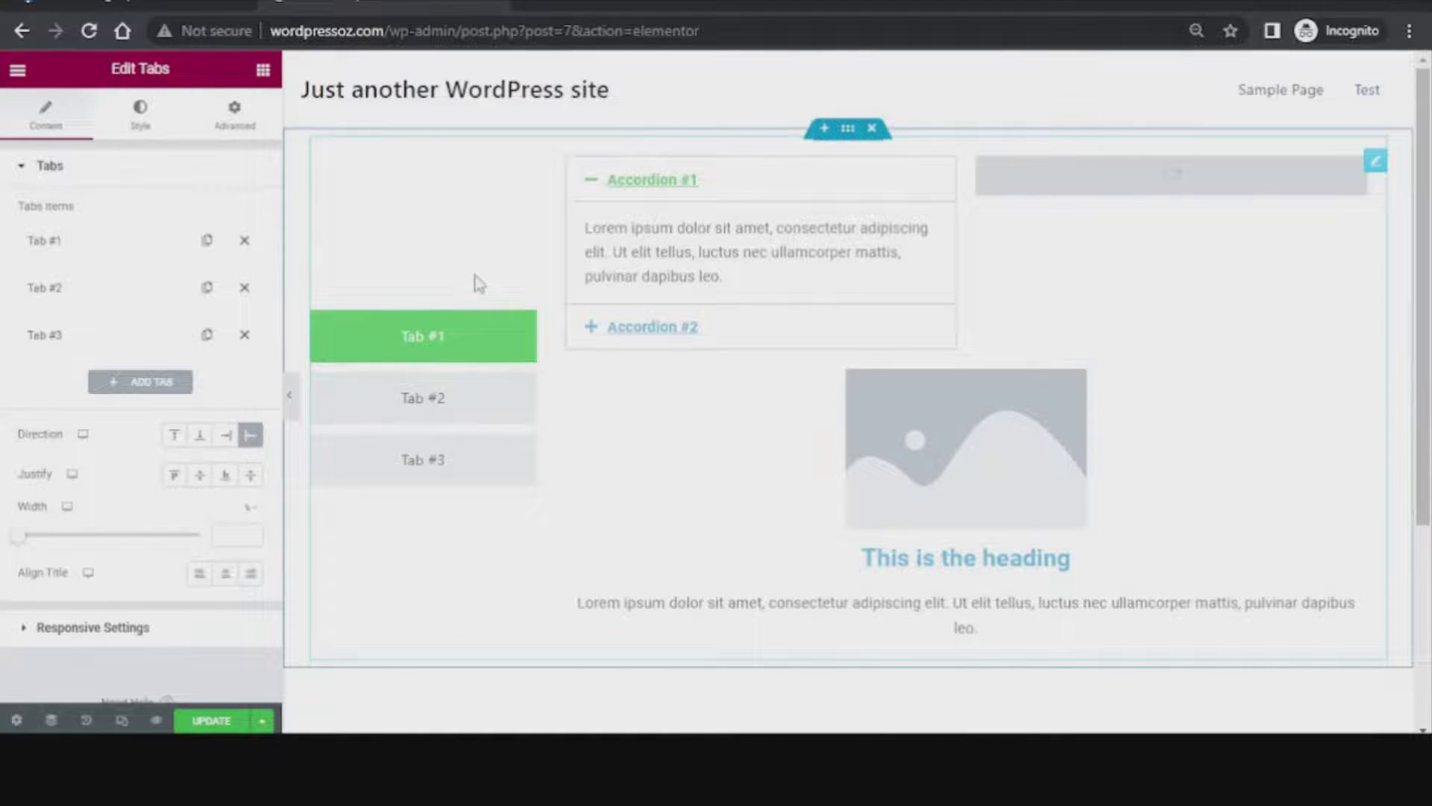
pyautogui.click(73, 252)
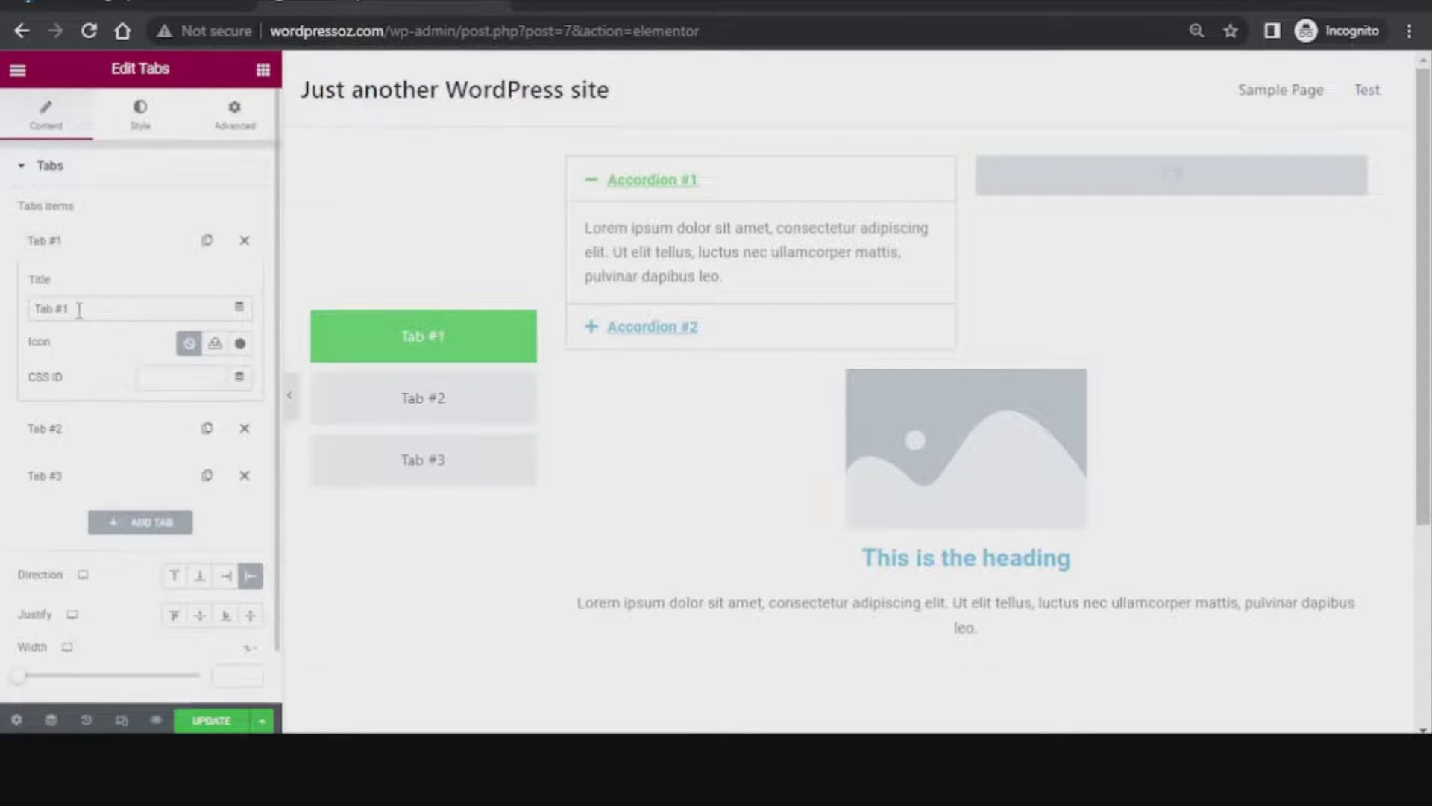
pyautogui.moveTo(79, 308); pyautogui.dragTo(35, 312)
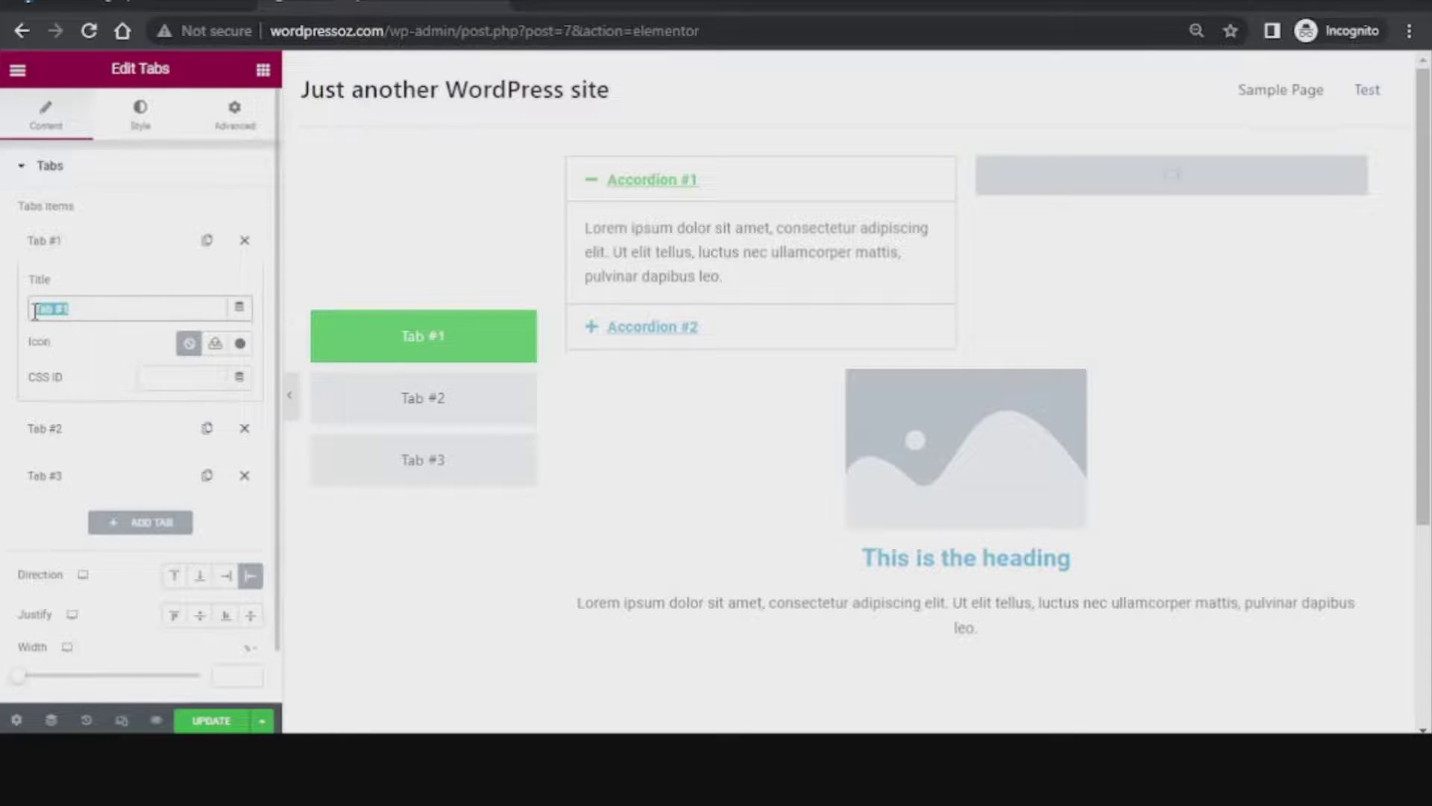
pyautogui.write('Tab')
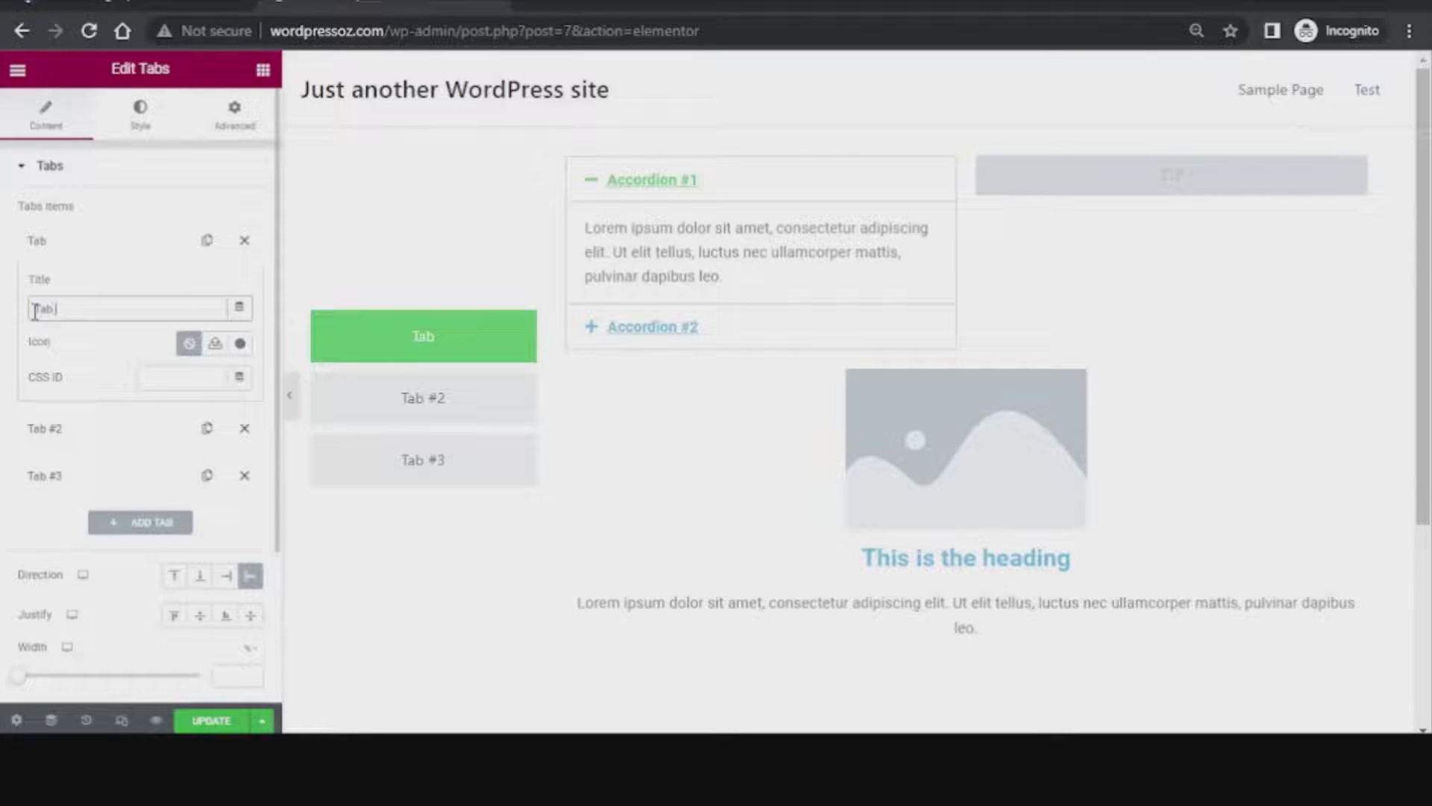
pyautogui.write(' 1')
pyautogui.click(239, 344)
# Give the first tab the library's home icon and retitle it 'Home'
pyautogui.click(557, 137)
pyautogui.write('Home')
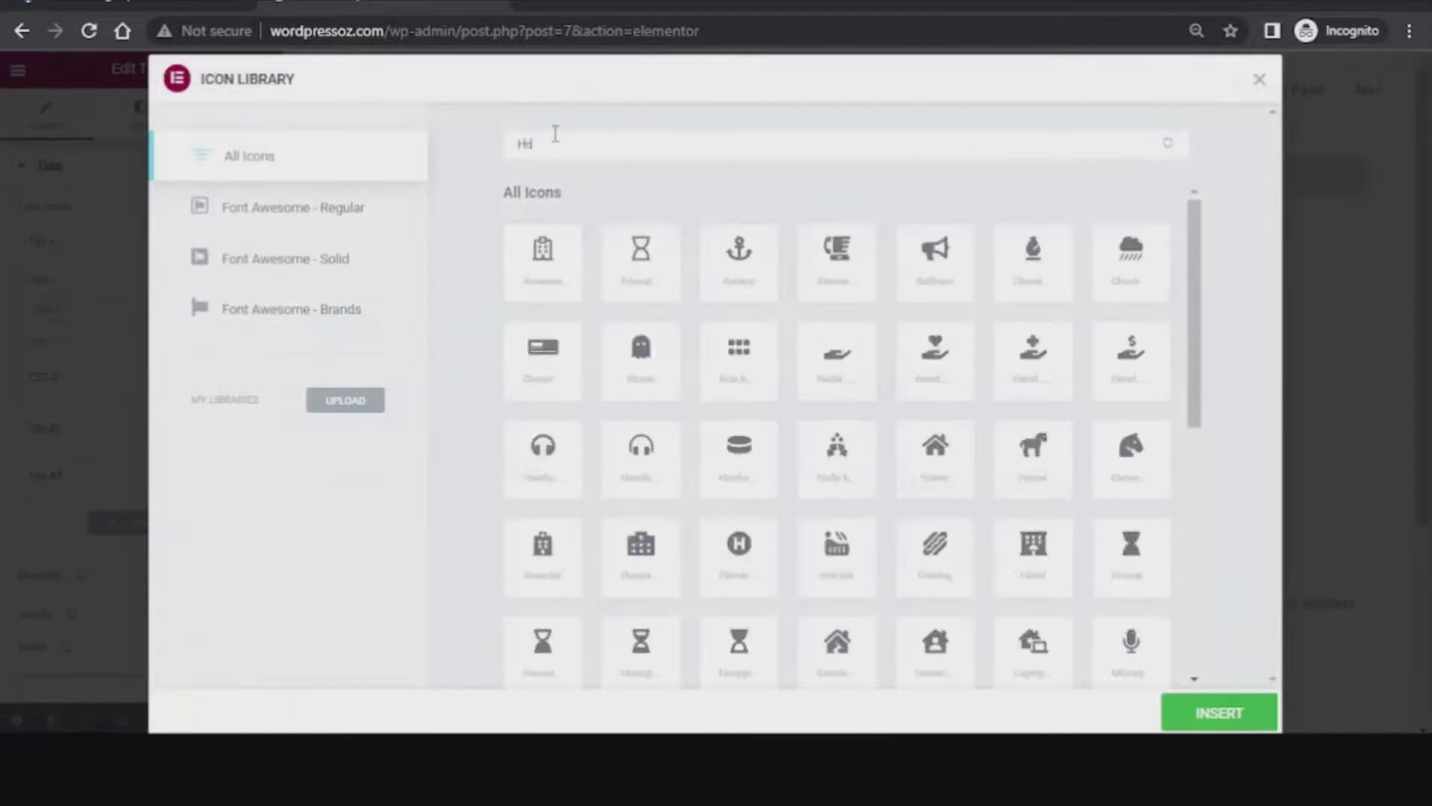
pyautogui.click(558, 270)
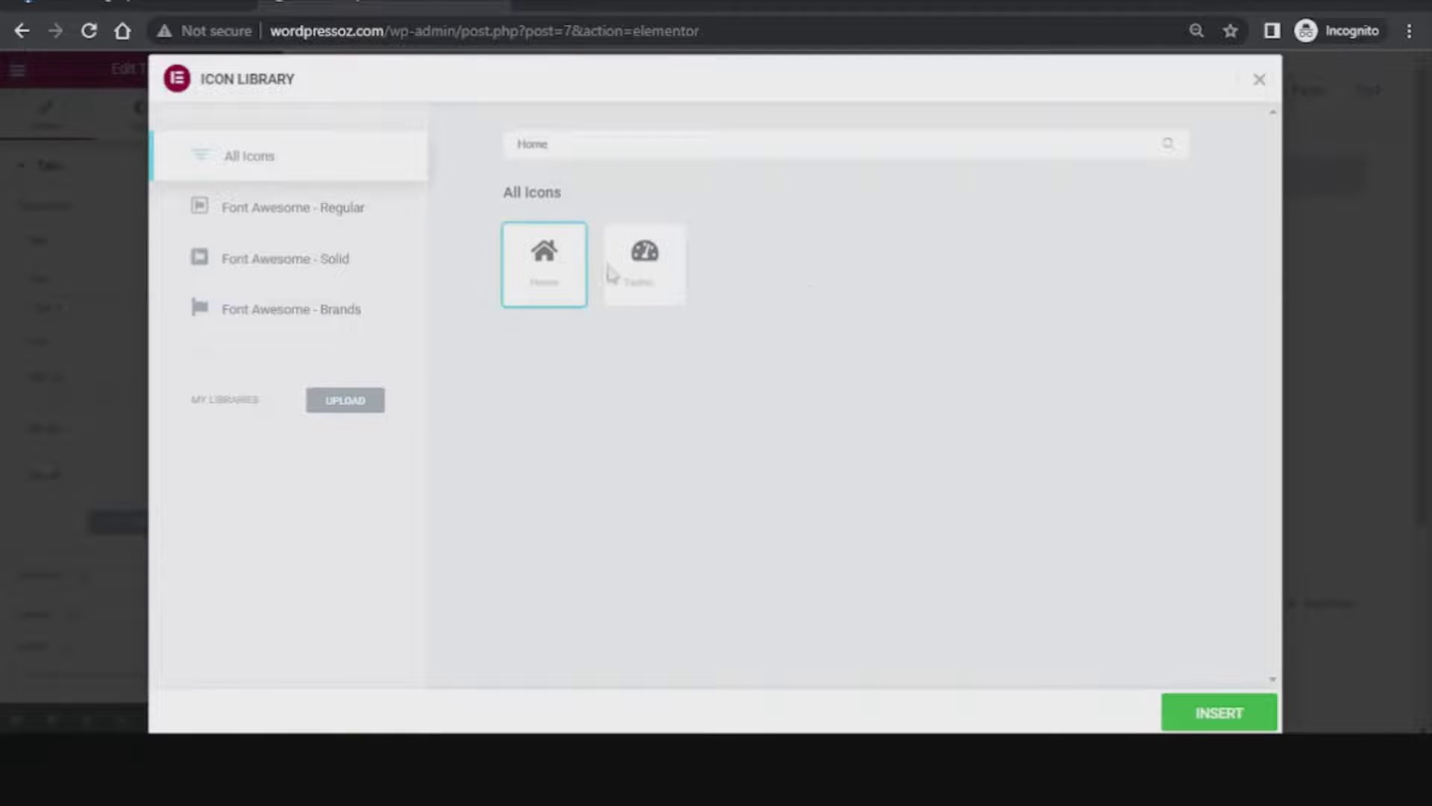
pyautogui.click(1224, 721)
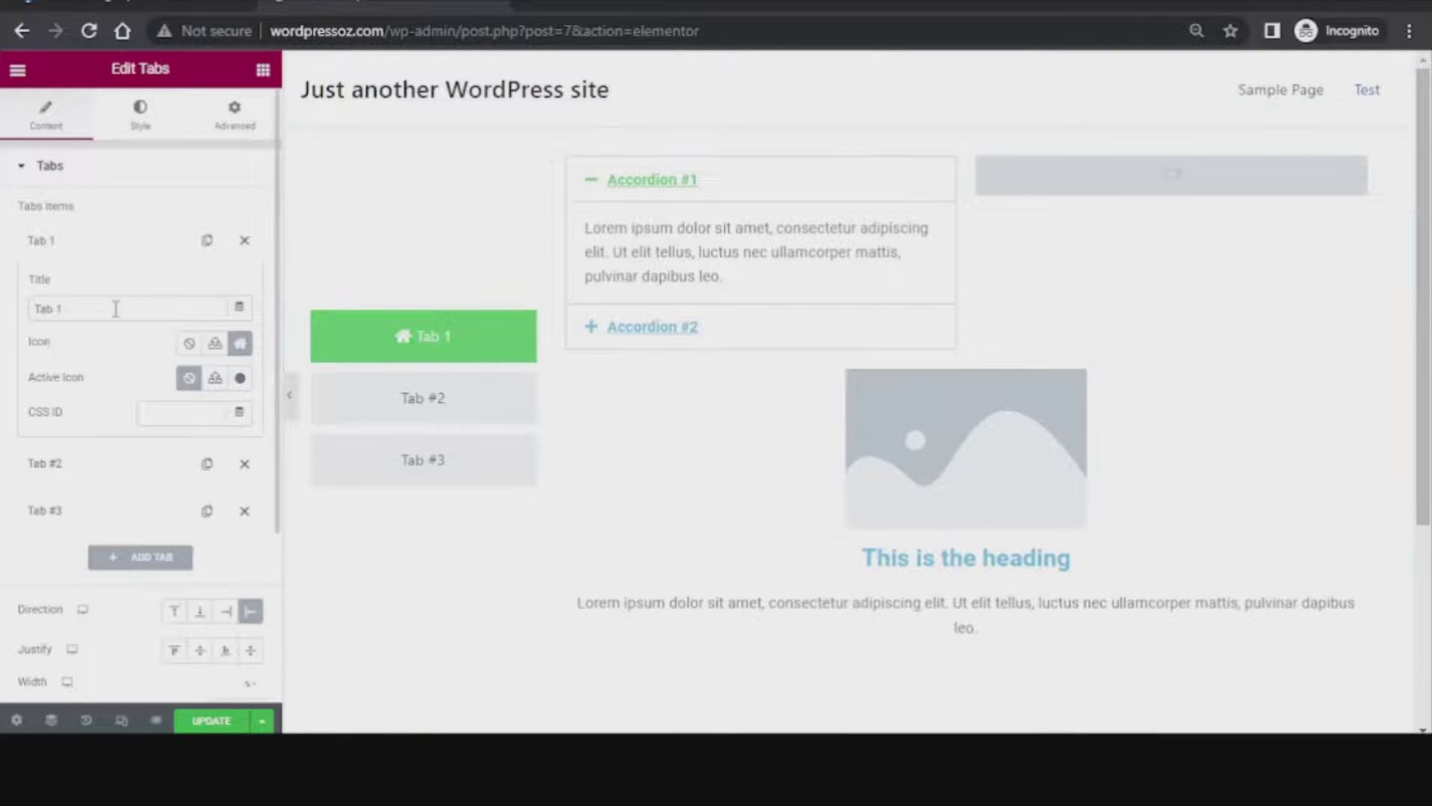
pyautogui.moveTo(117, 308); pyautogui.dragTo(24, 308)
pyautogui.write('Home')
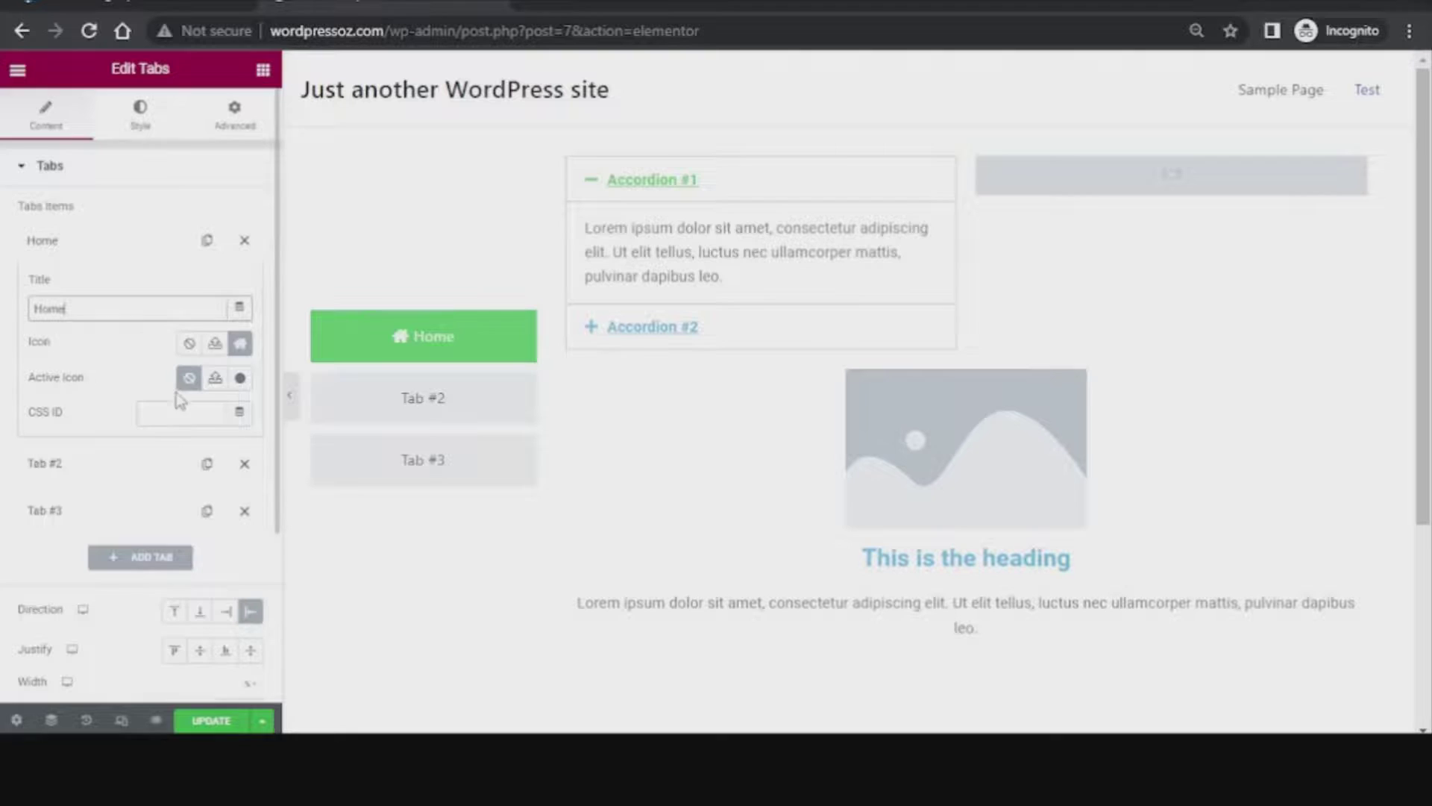
# Set a grinning-face active icon for the Home tab, then preview Tab #2's content
pyautogui.click(239, 377)
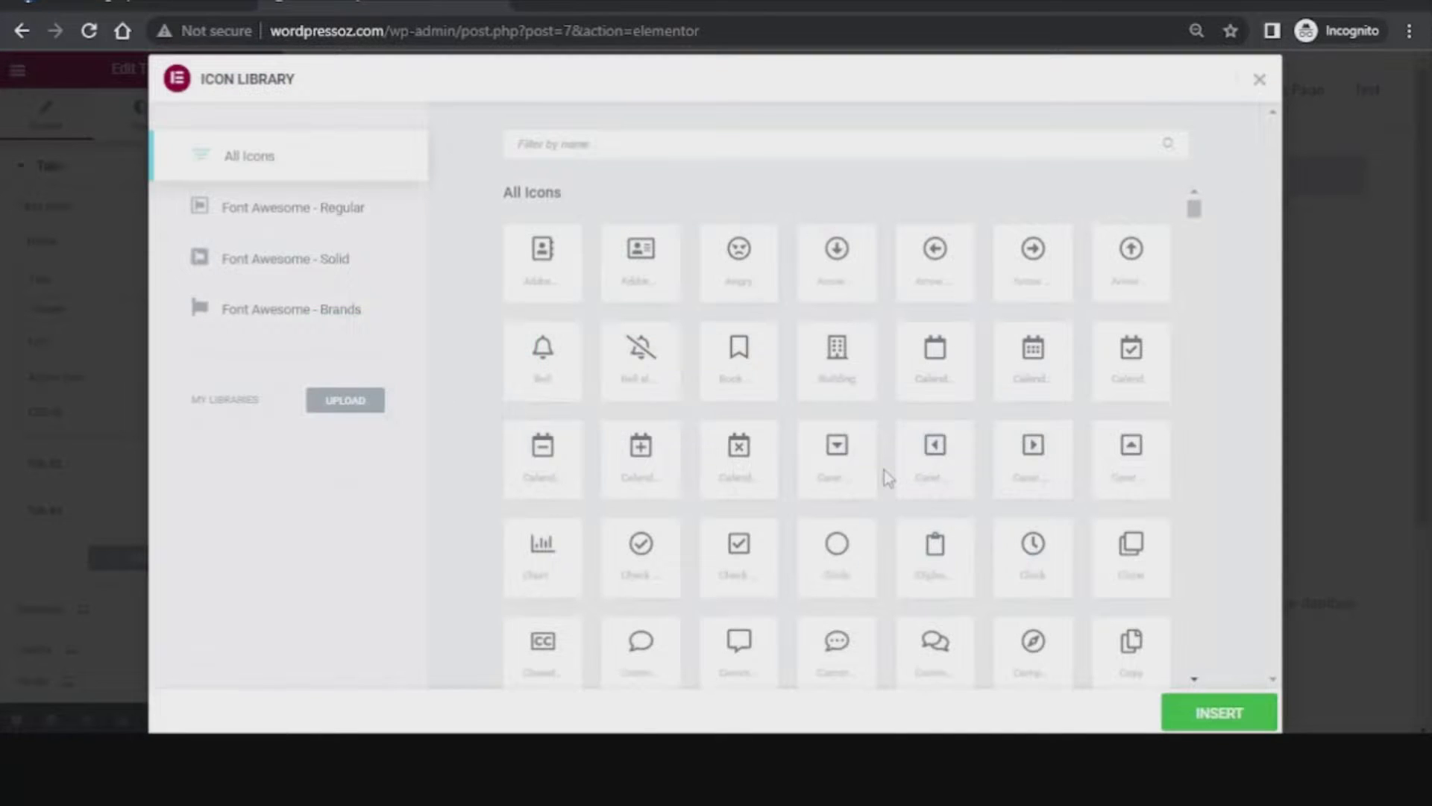
pyautogui.scroll(-7, 888, 477)
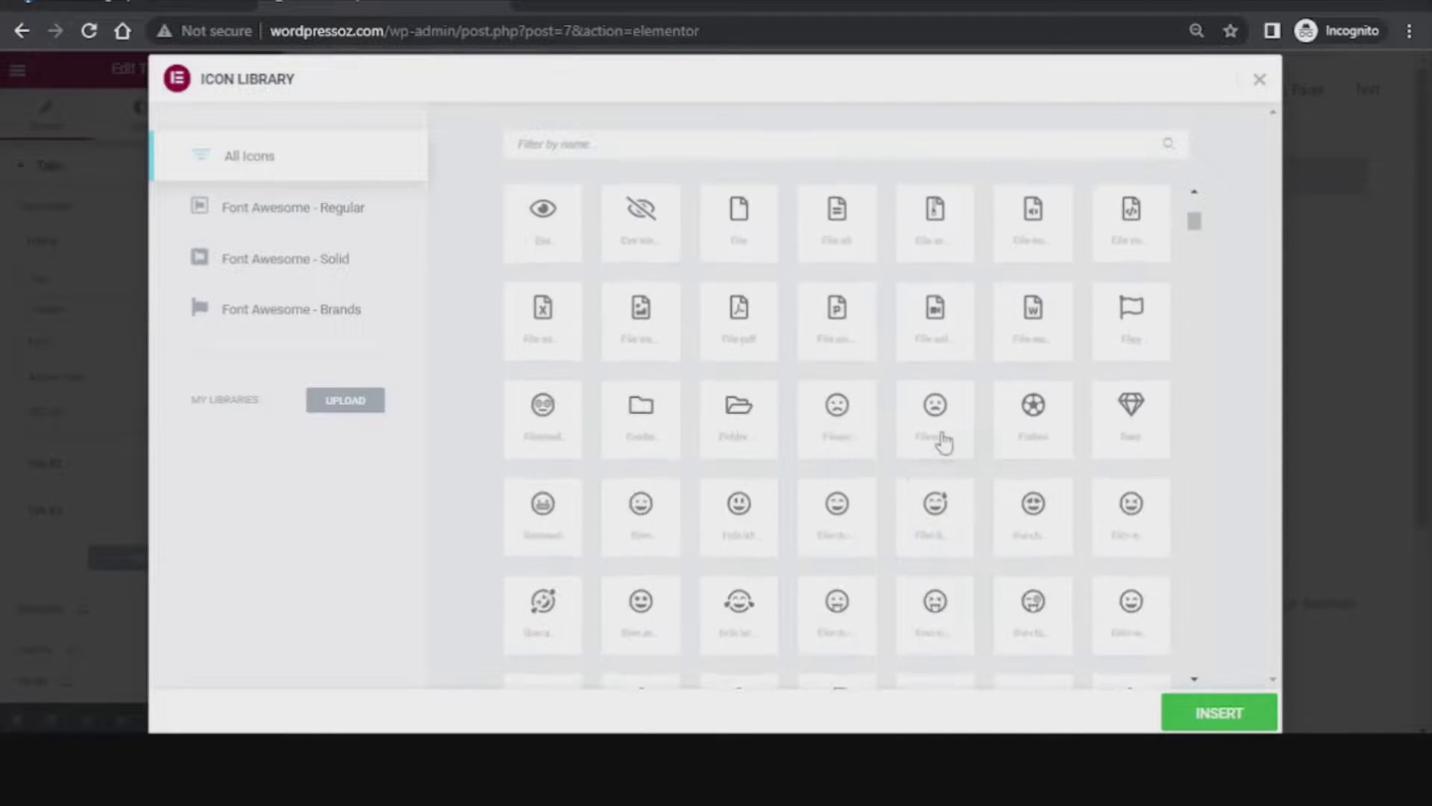
pyautogui.click(834, 535)
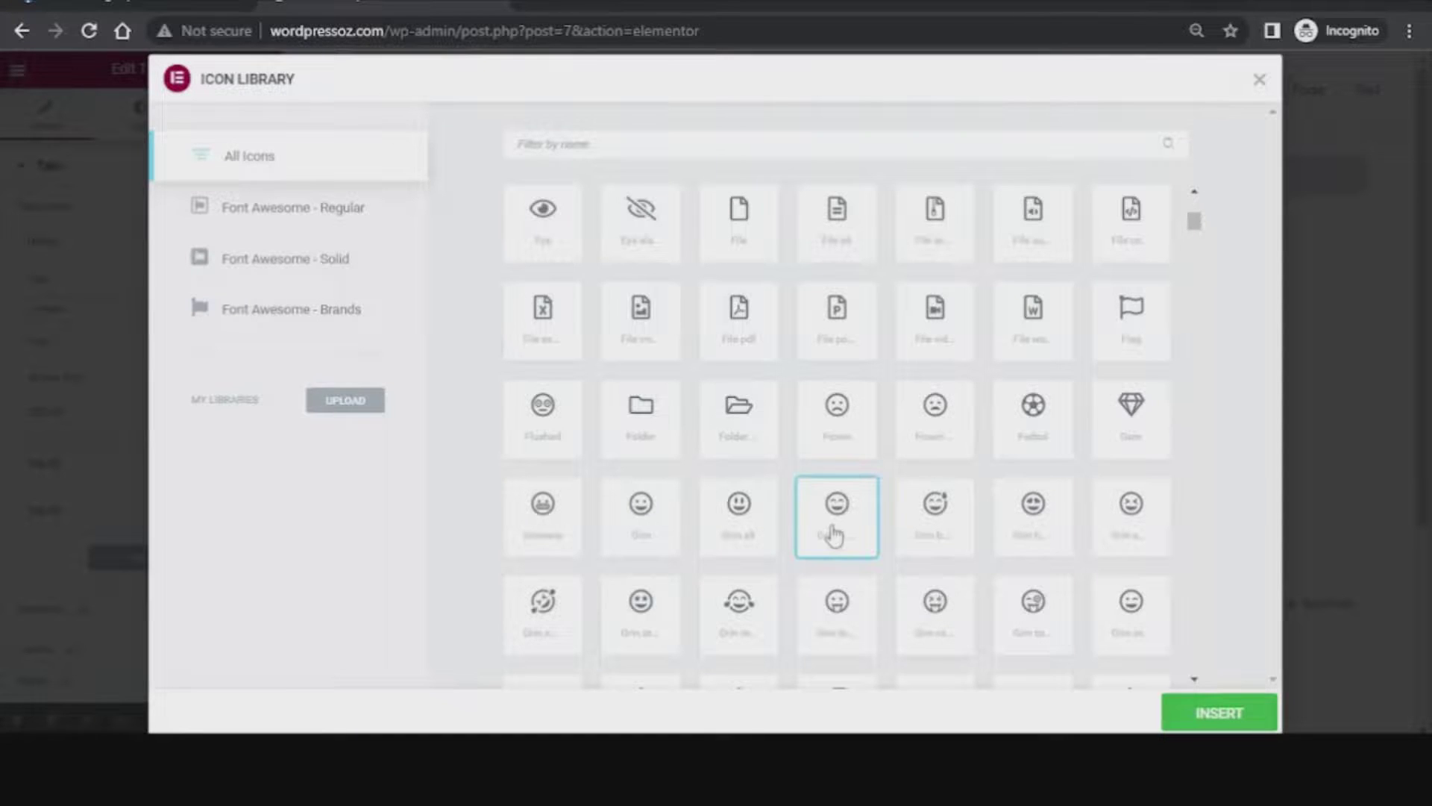
pyautogui.click(1189, 721)
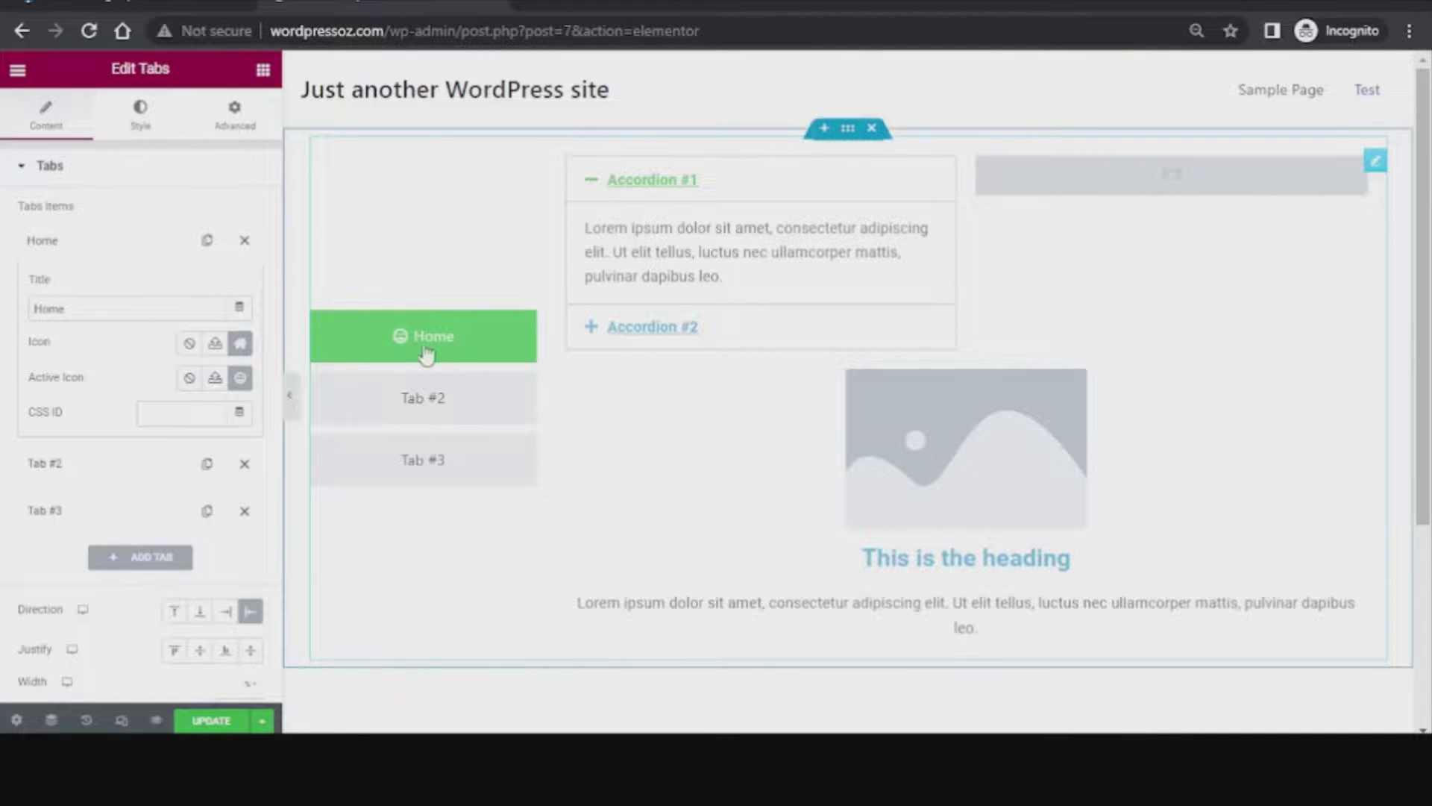
pyautogui.click(419, 408)
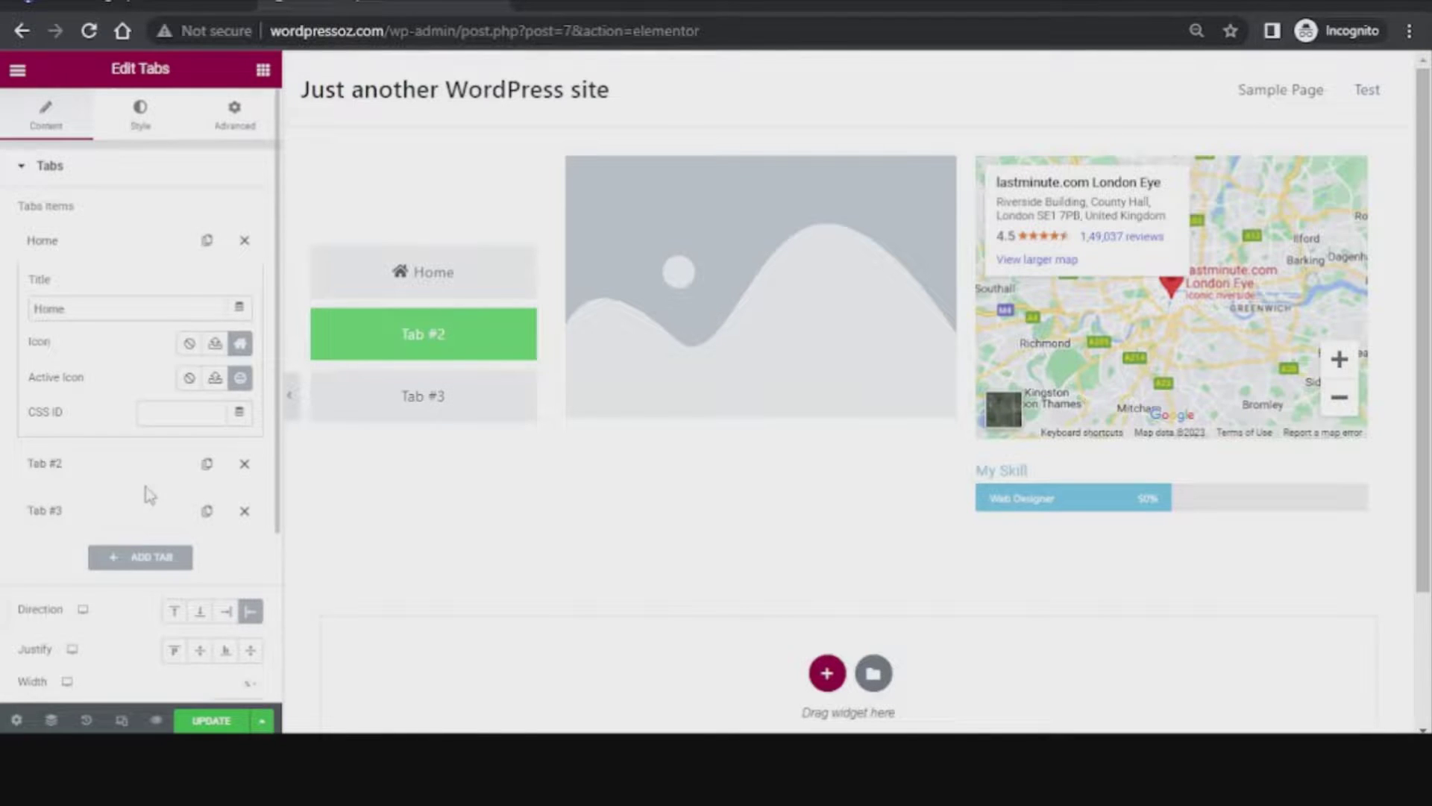
pyautogui.scroll(-1, 149, 494)
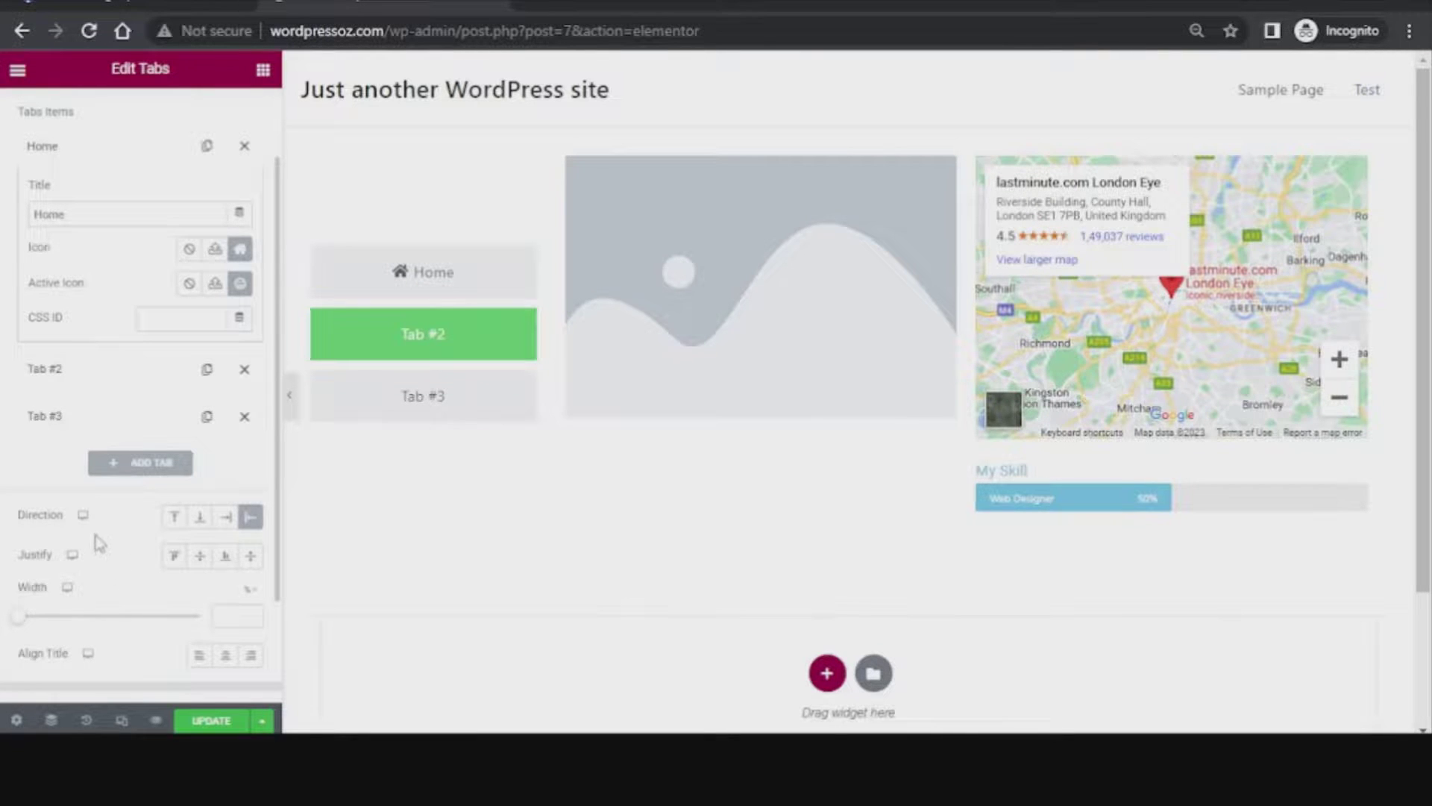
# Lay the tabs in a row across the top, stretched to full width after trying left and right
pyautogui.click(176, 522)
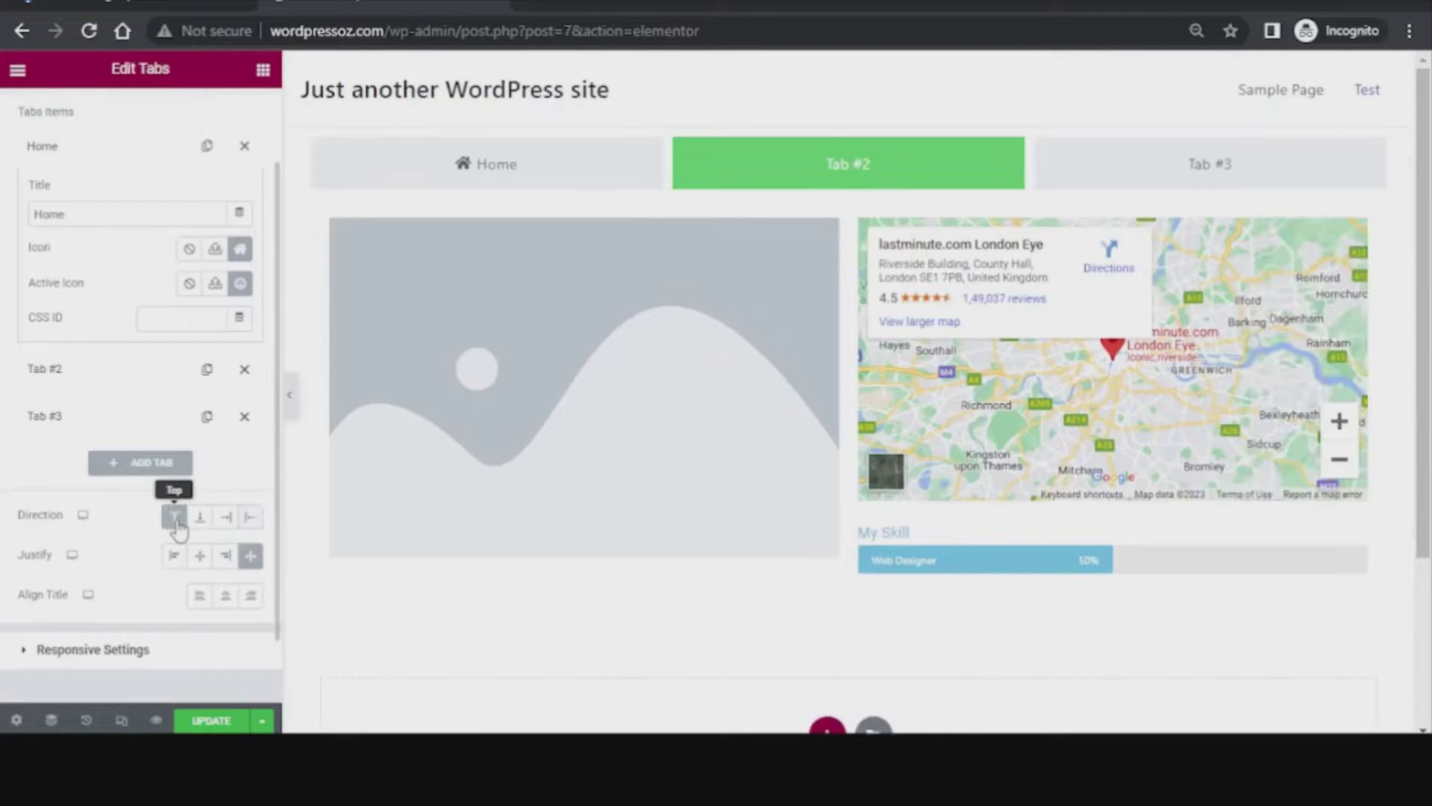
pyautogui.click(200, 564)
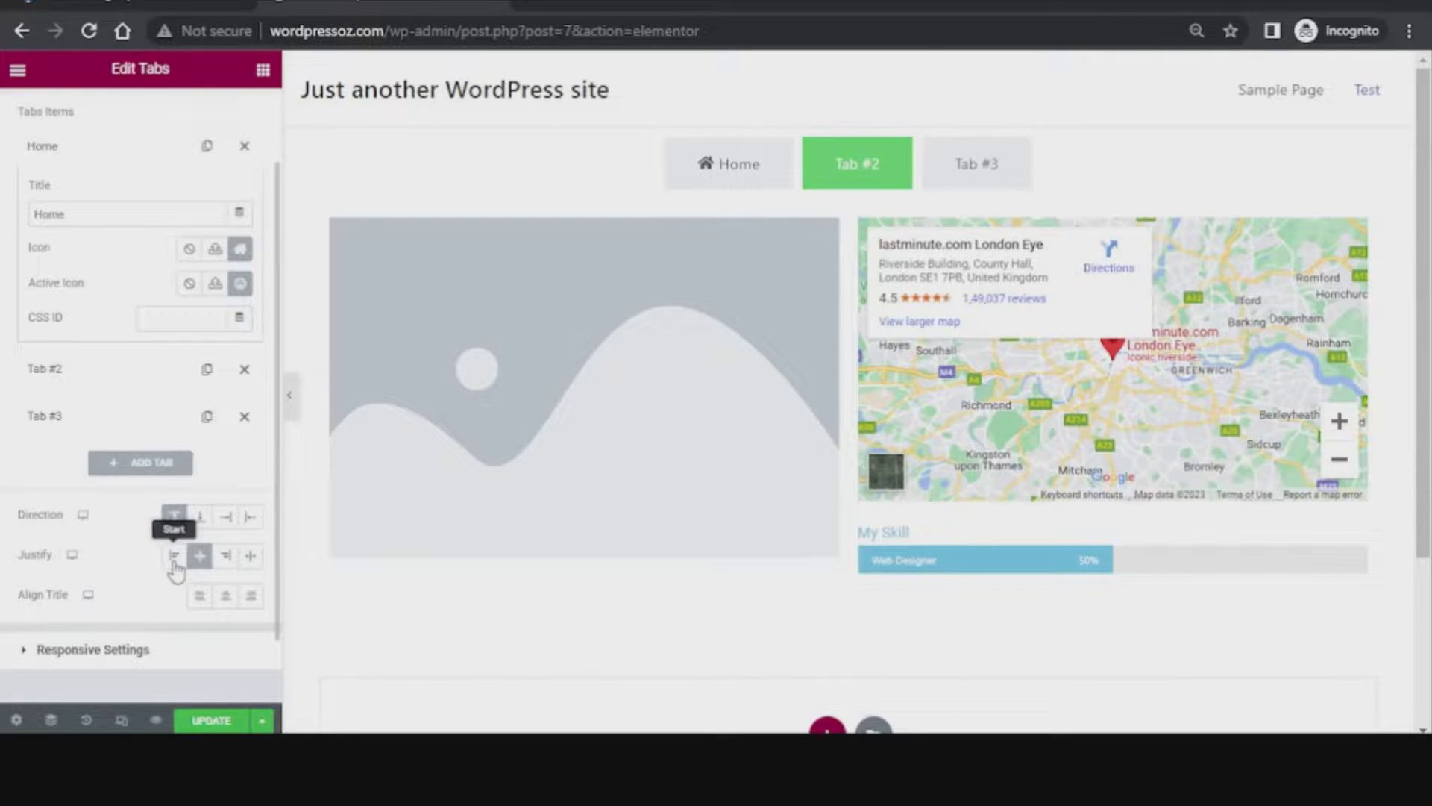
pyautogui.click(175, 558)
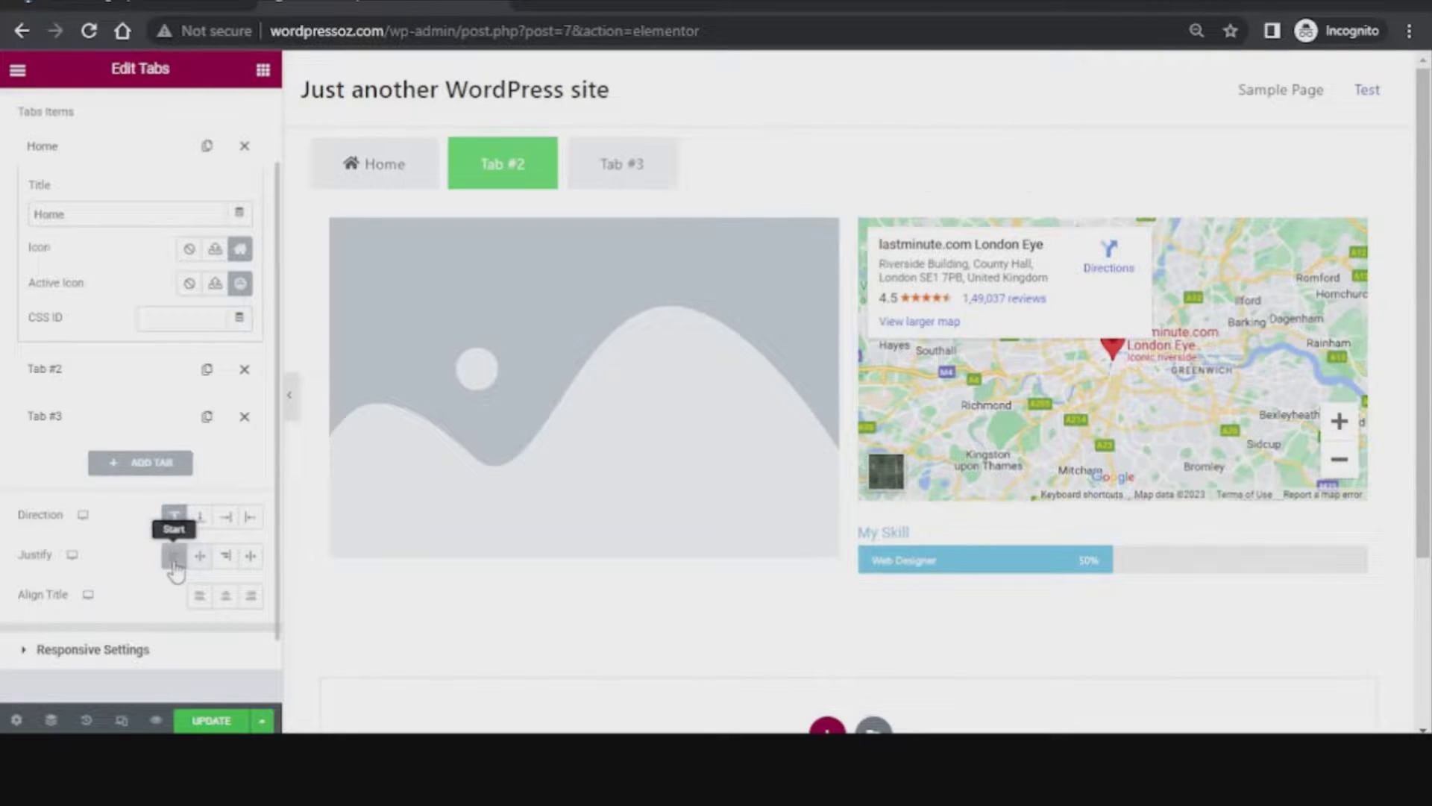
pyautogui.click(226, 558)
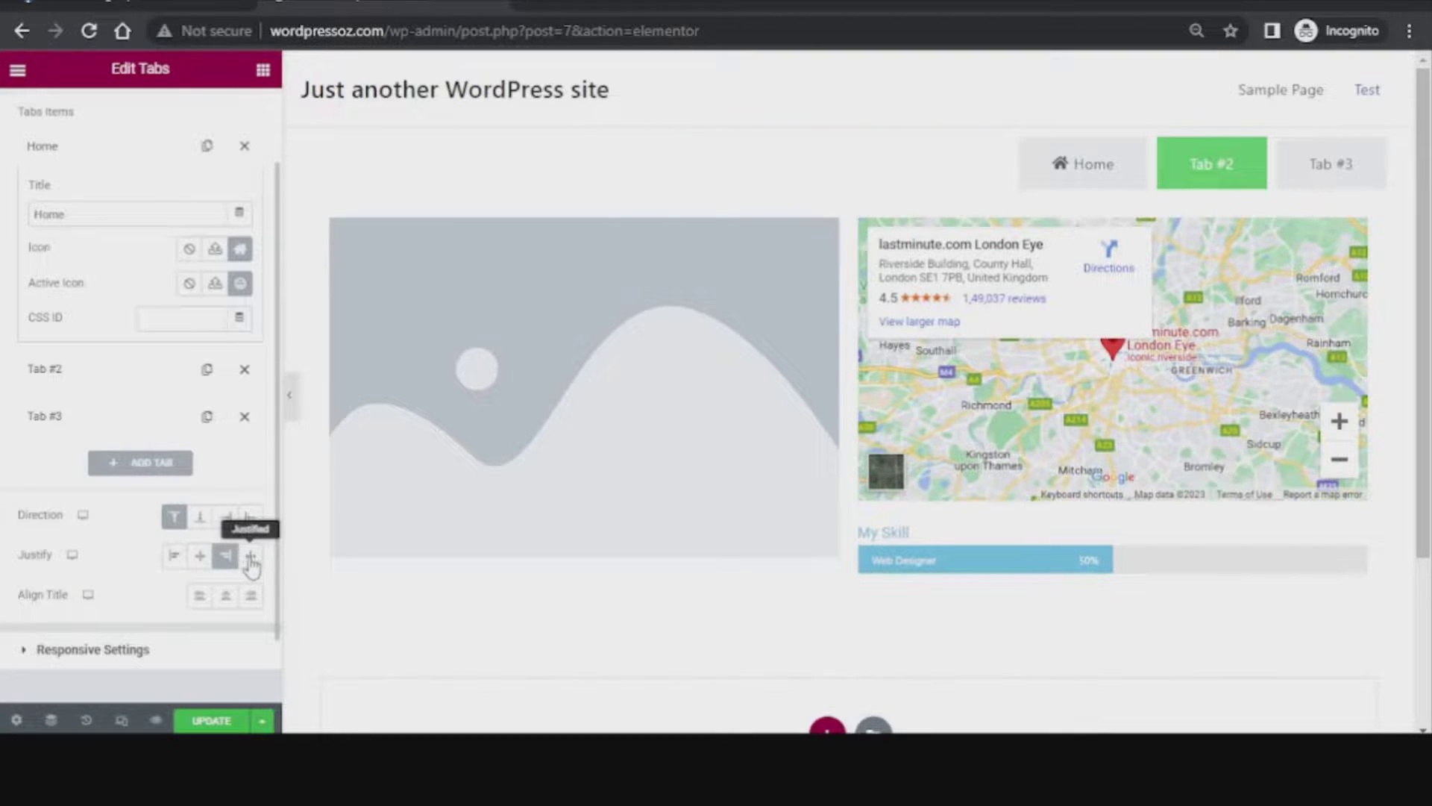
pyautogui.click(252, 558)
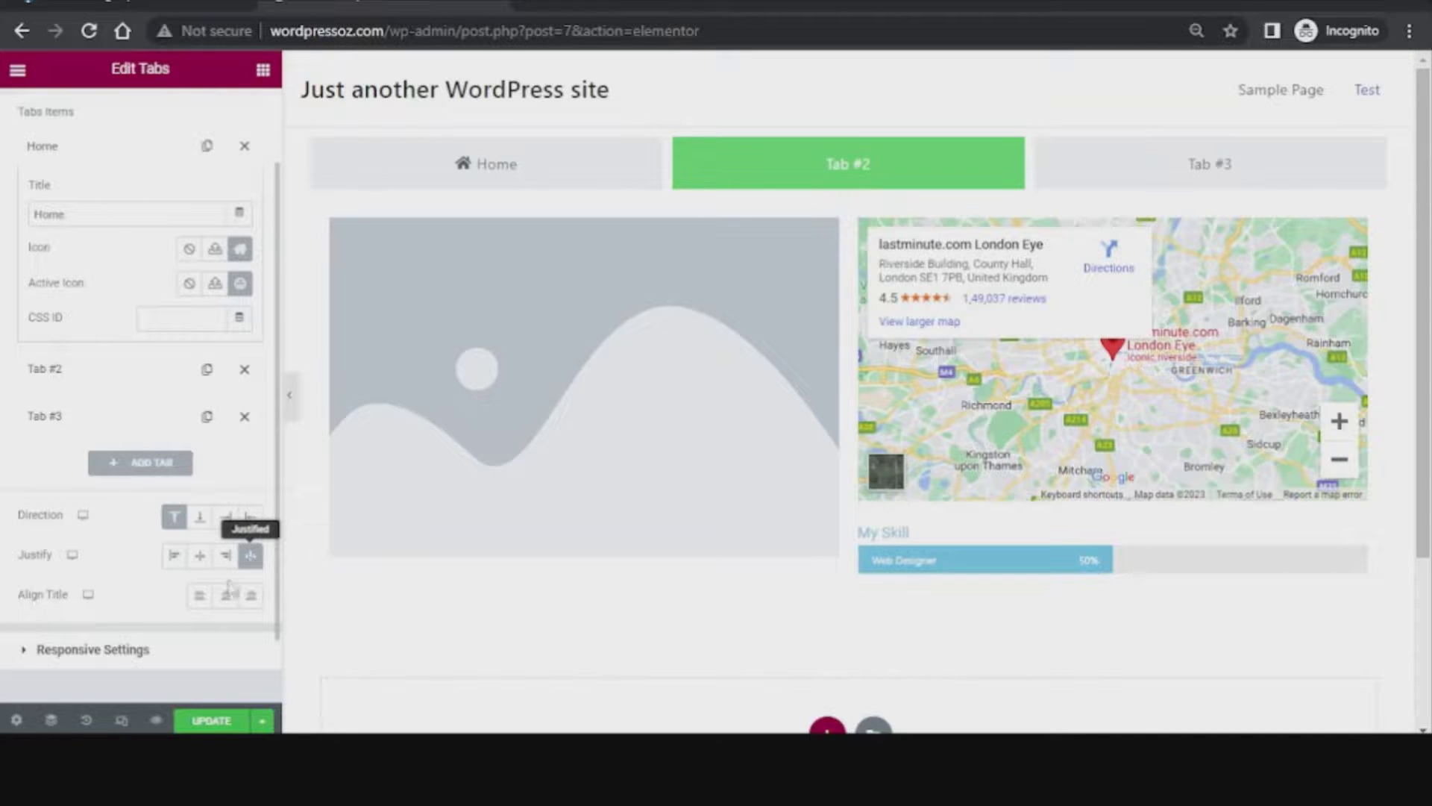
# Centre the tab titles after comparing left and right title alignment
pyautogui.click(199, 601)
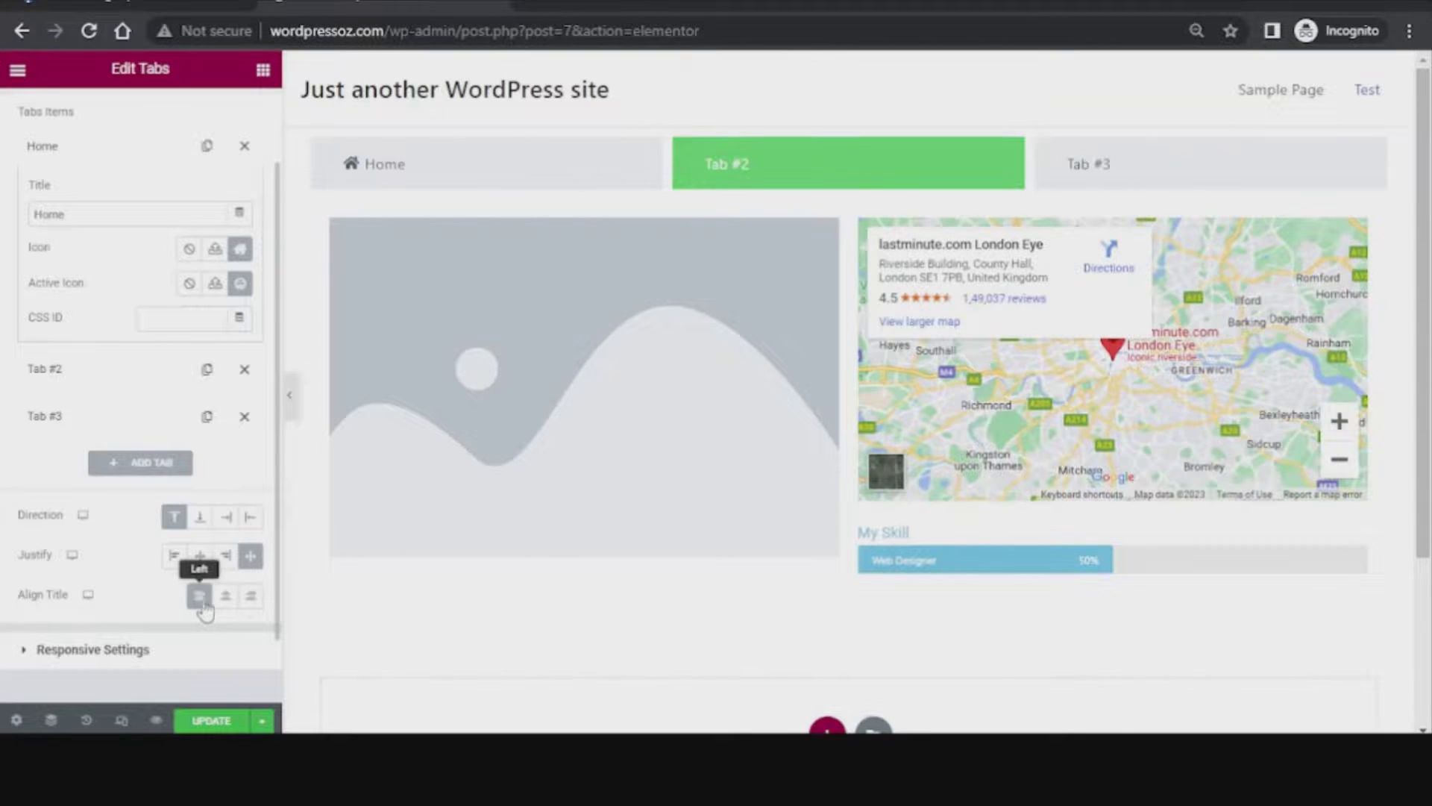
pyautogui.click(225, 601)
pyautogui.click(251, 602)
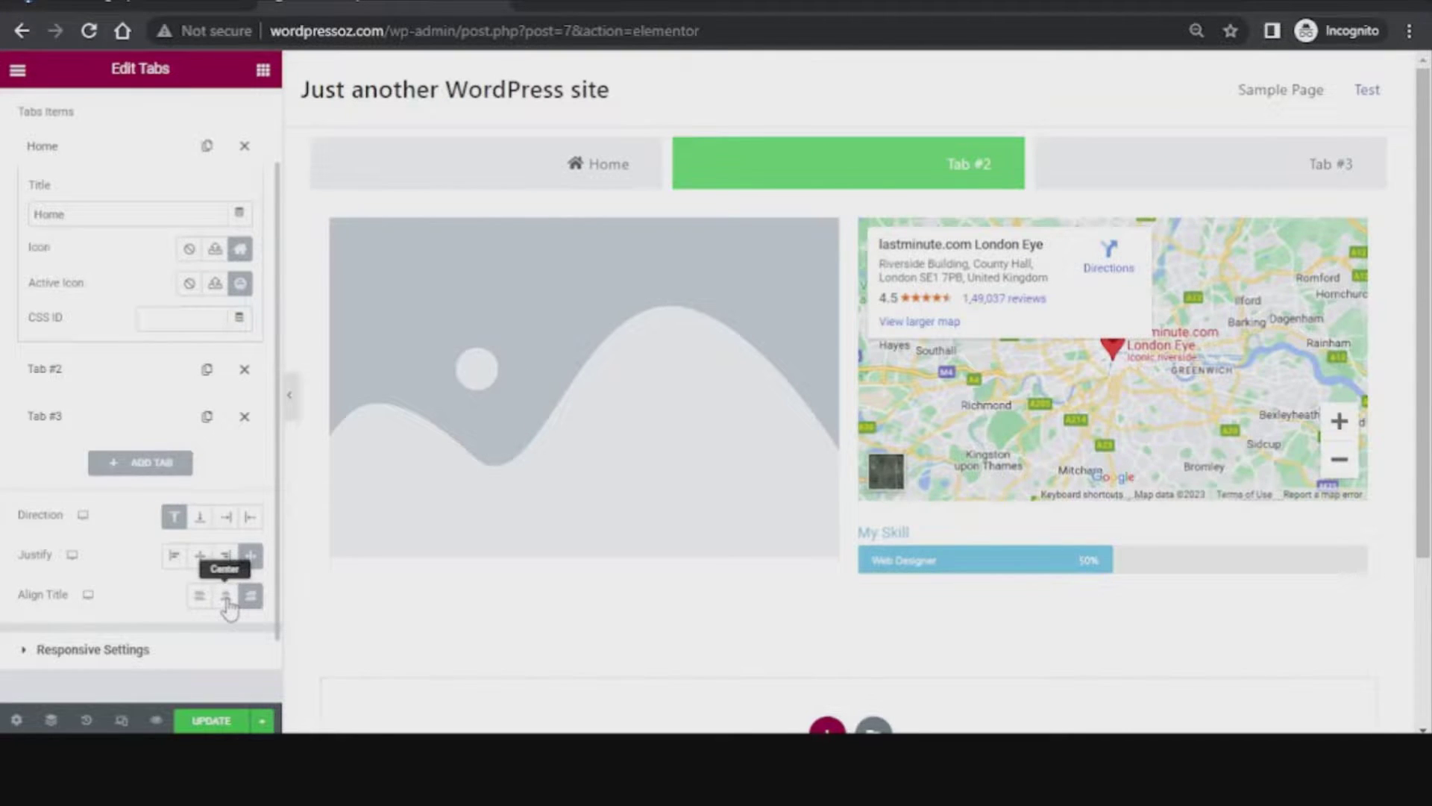
pyautogui.click(226, 597)
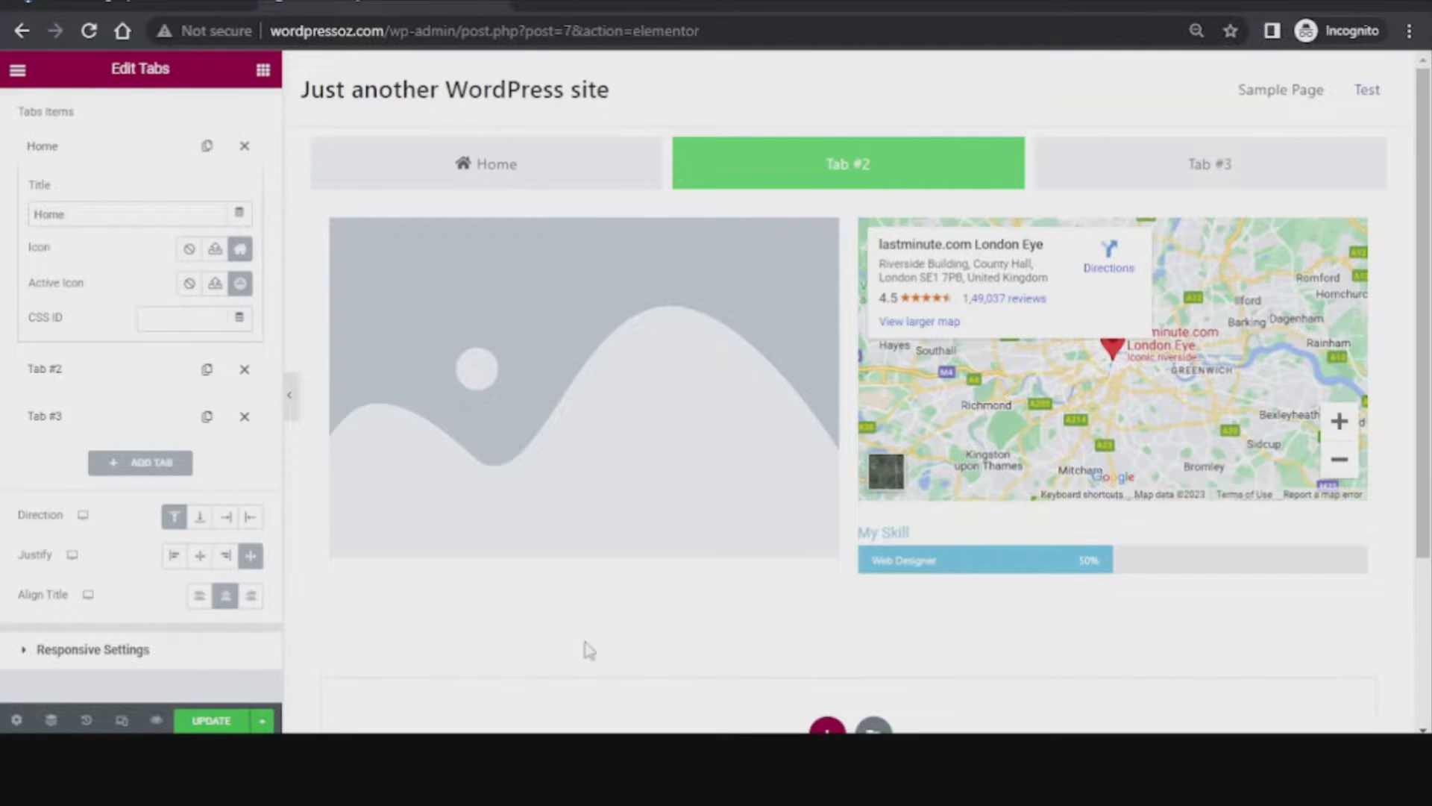
pyautogui.scroll(2, 187, 351)
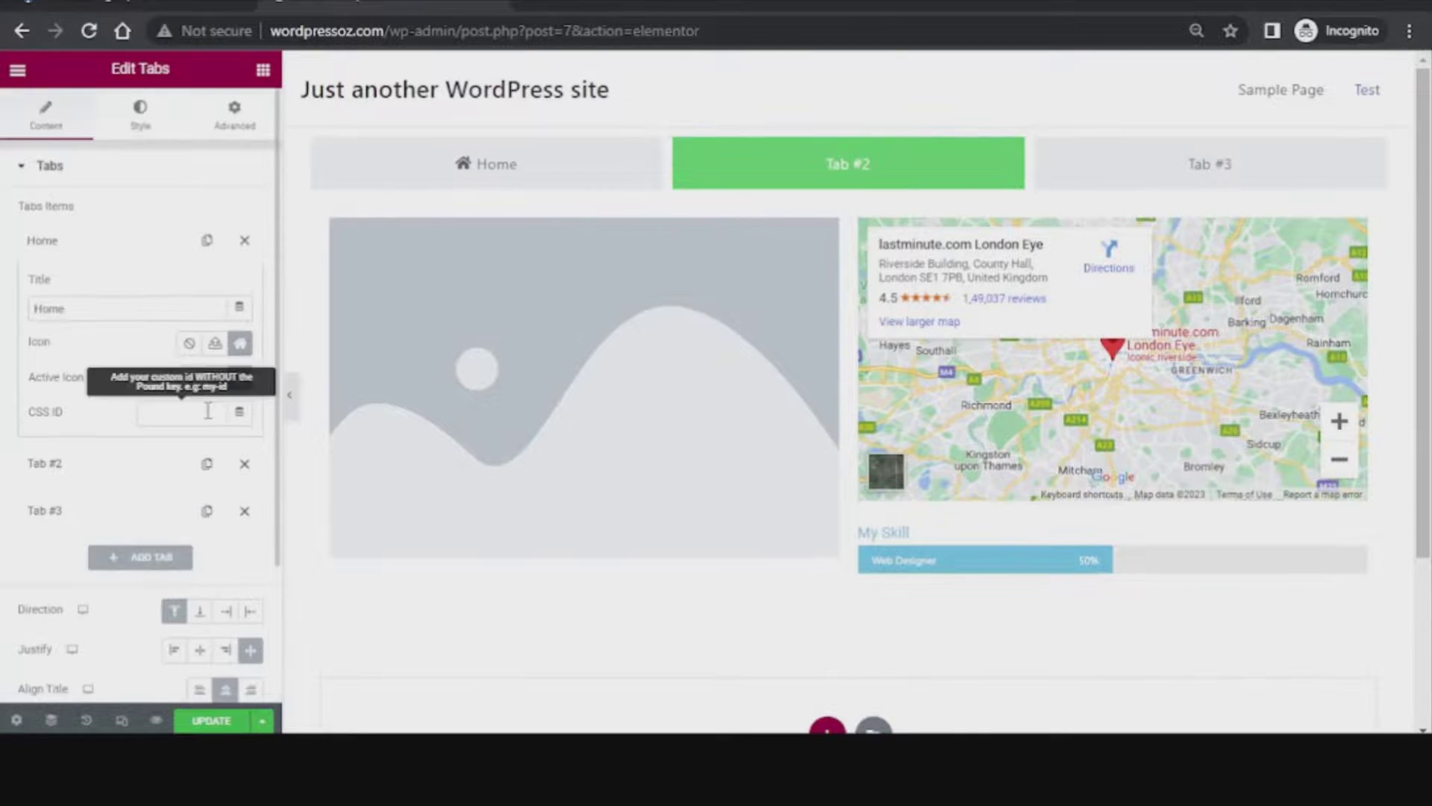
# In the Style settings, set a 91 gap between tabs and 50 distance from content
pyautogui.click(142, 120)
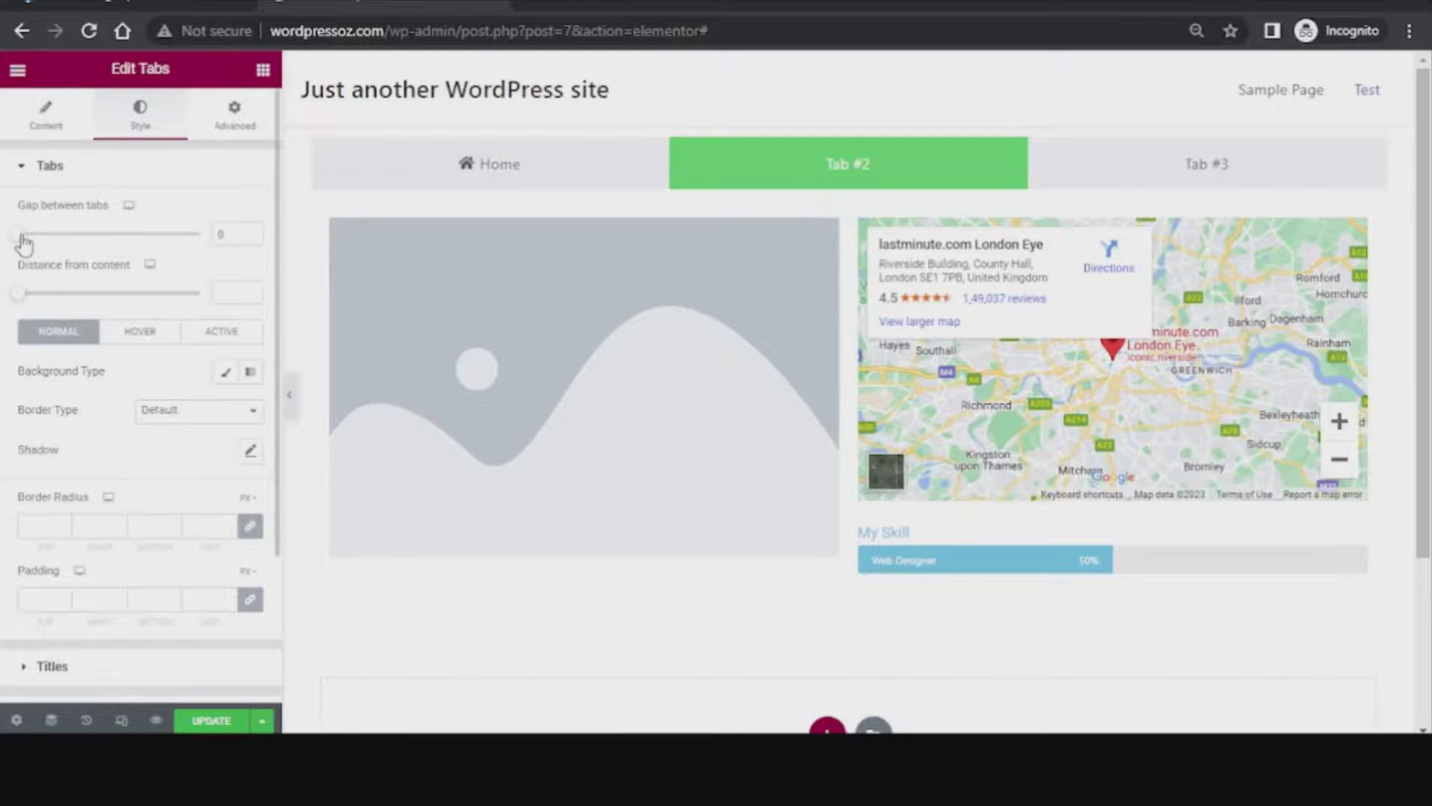
pyautogui.moveTo(20, 240); pyautogui.dragTo(63, 245)
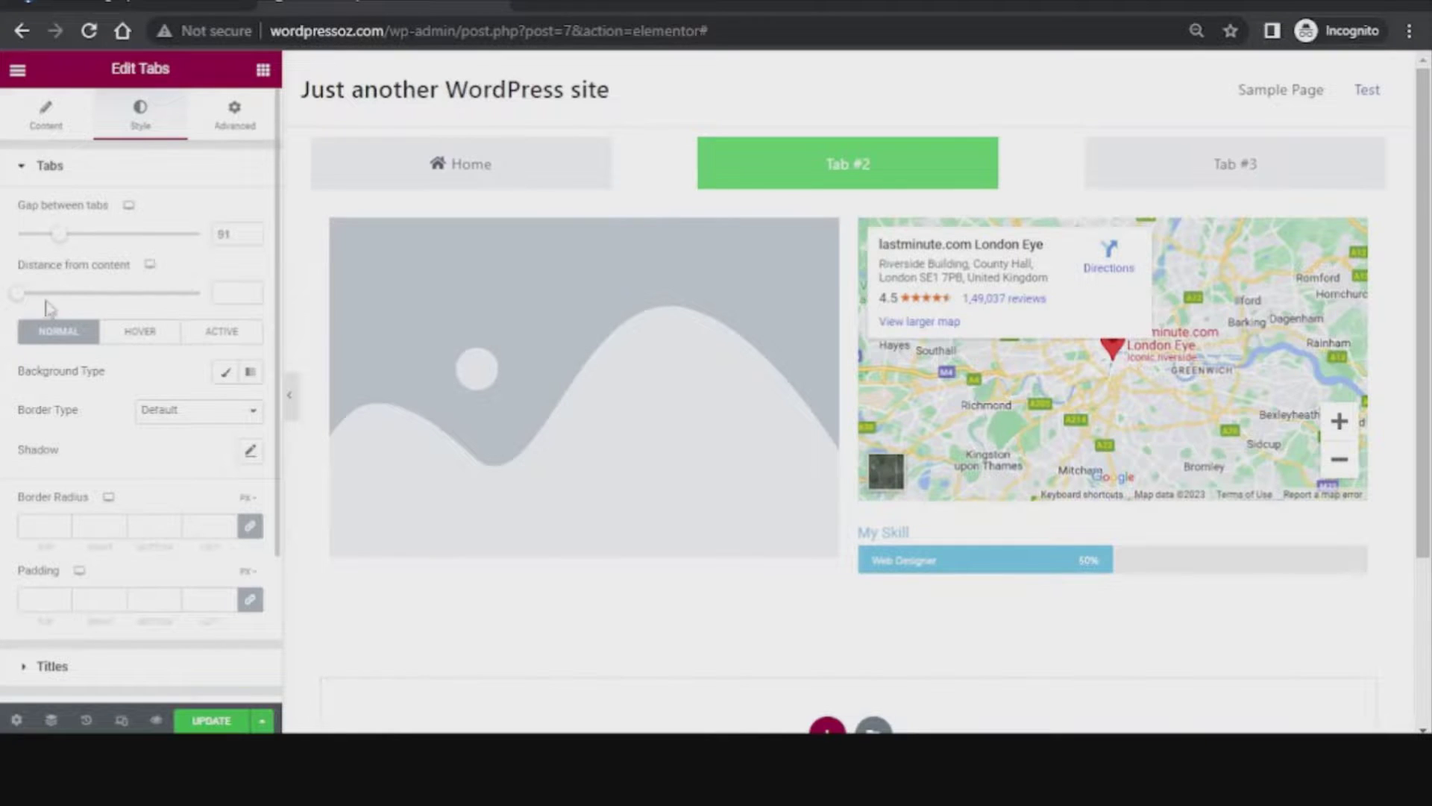
pyautogui.moveTo(23, 300)
pyautogui.mouseDown()
pyautogui.moveTo(60, 301)
pyautogui.moveTo(41, 302)
pyautogui.mouseUp()
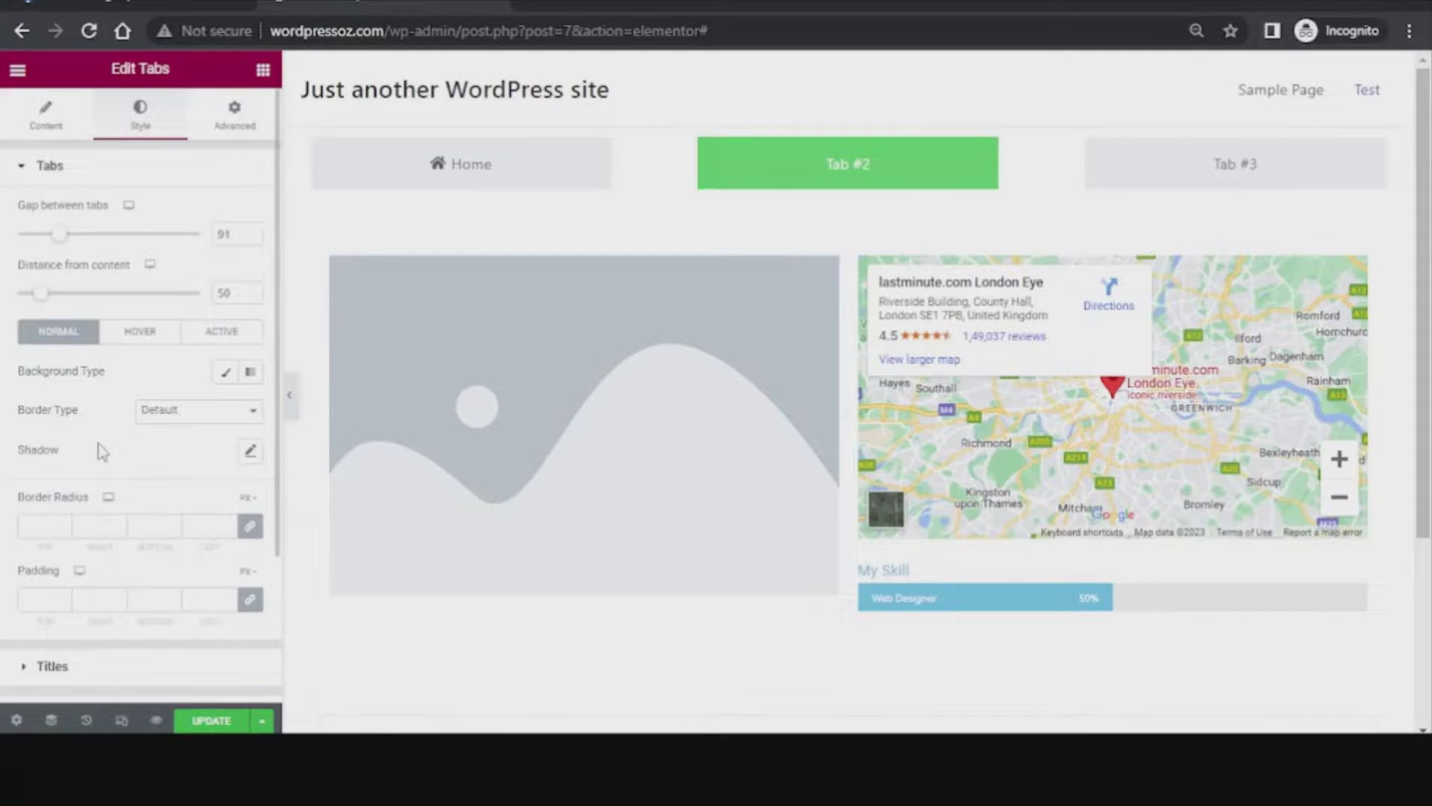
# Round the tab title corners with a border radius of 20
pyautogui.click(37, 527)
pyautogui.write('20')
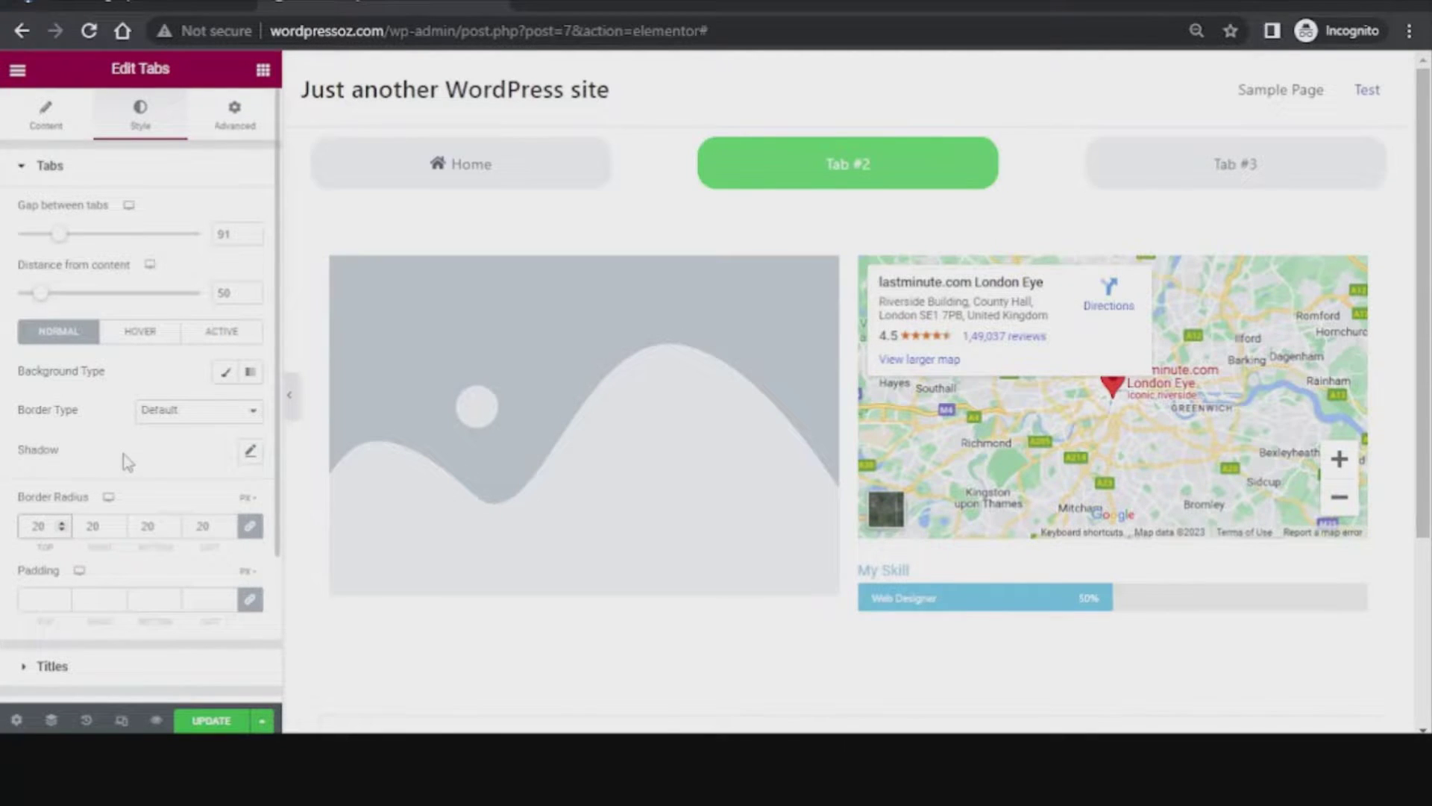
pyautogui.scroll(-1, 161, 378)
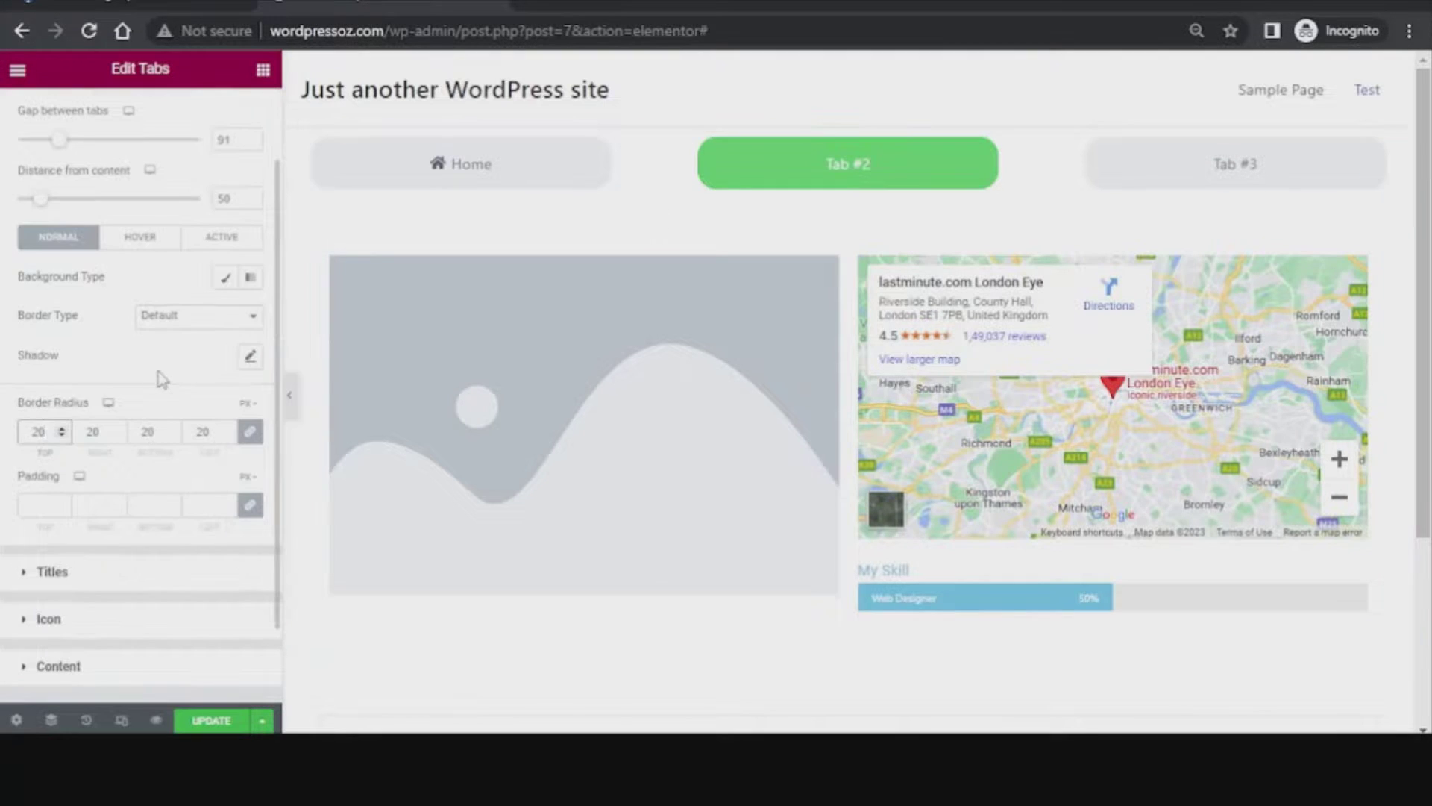
pyautogui.scroll(1, 159, 357)
pyautogui.scroll(-2, 155, 419)
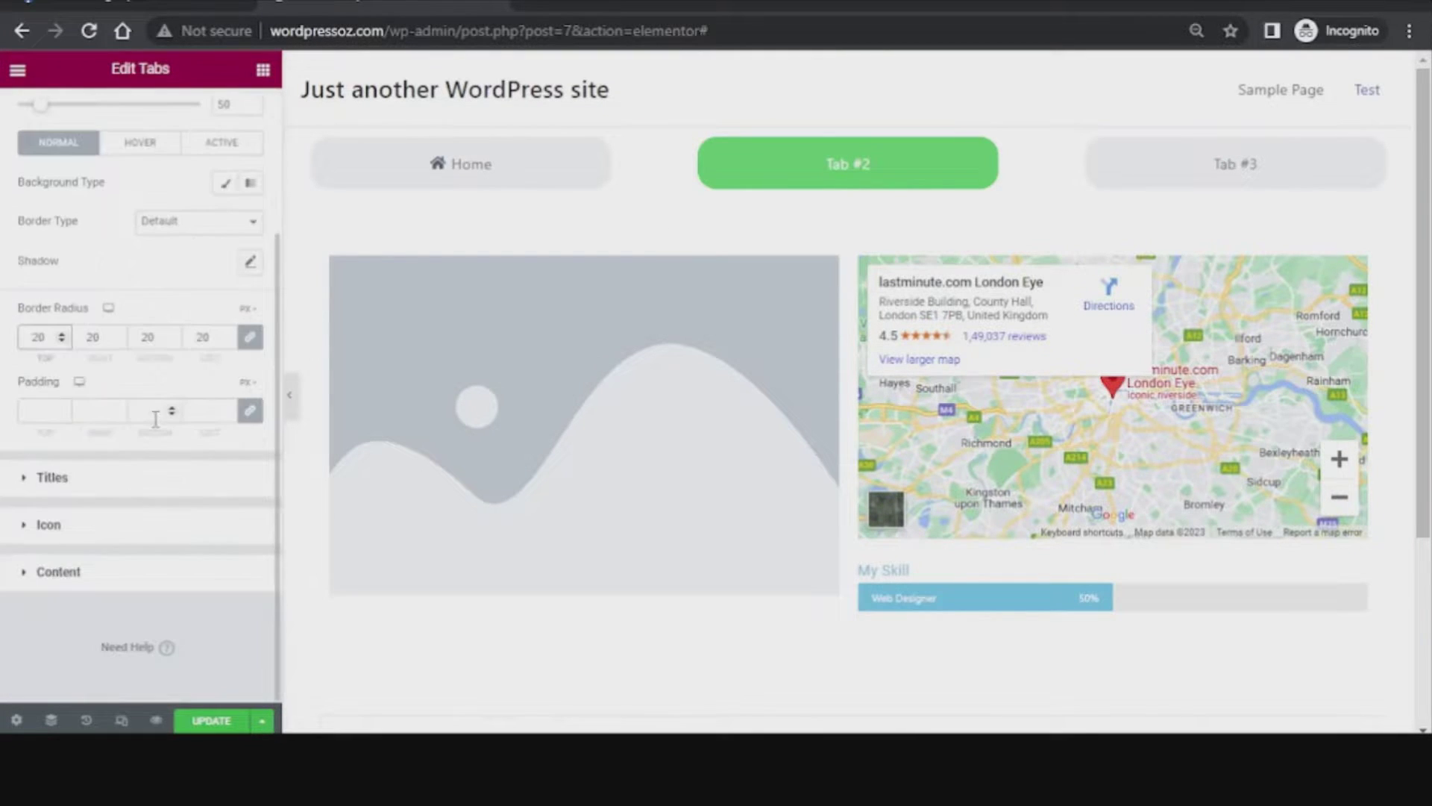
# Make Home the active tab in the preview and expand the tab icon styling options
pyautogui.click(64, 481)
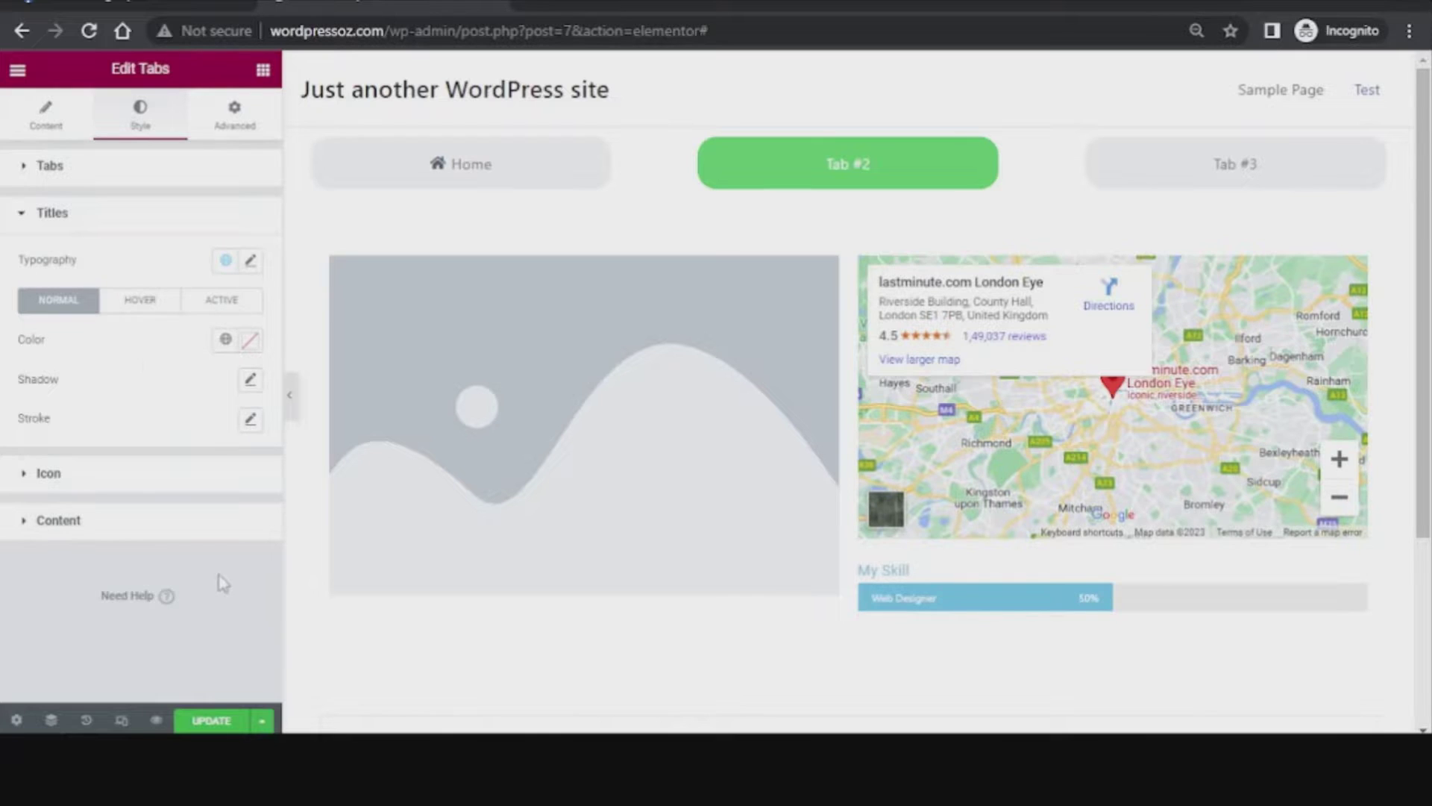
pyautogui.click(482, 177)
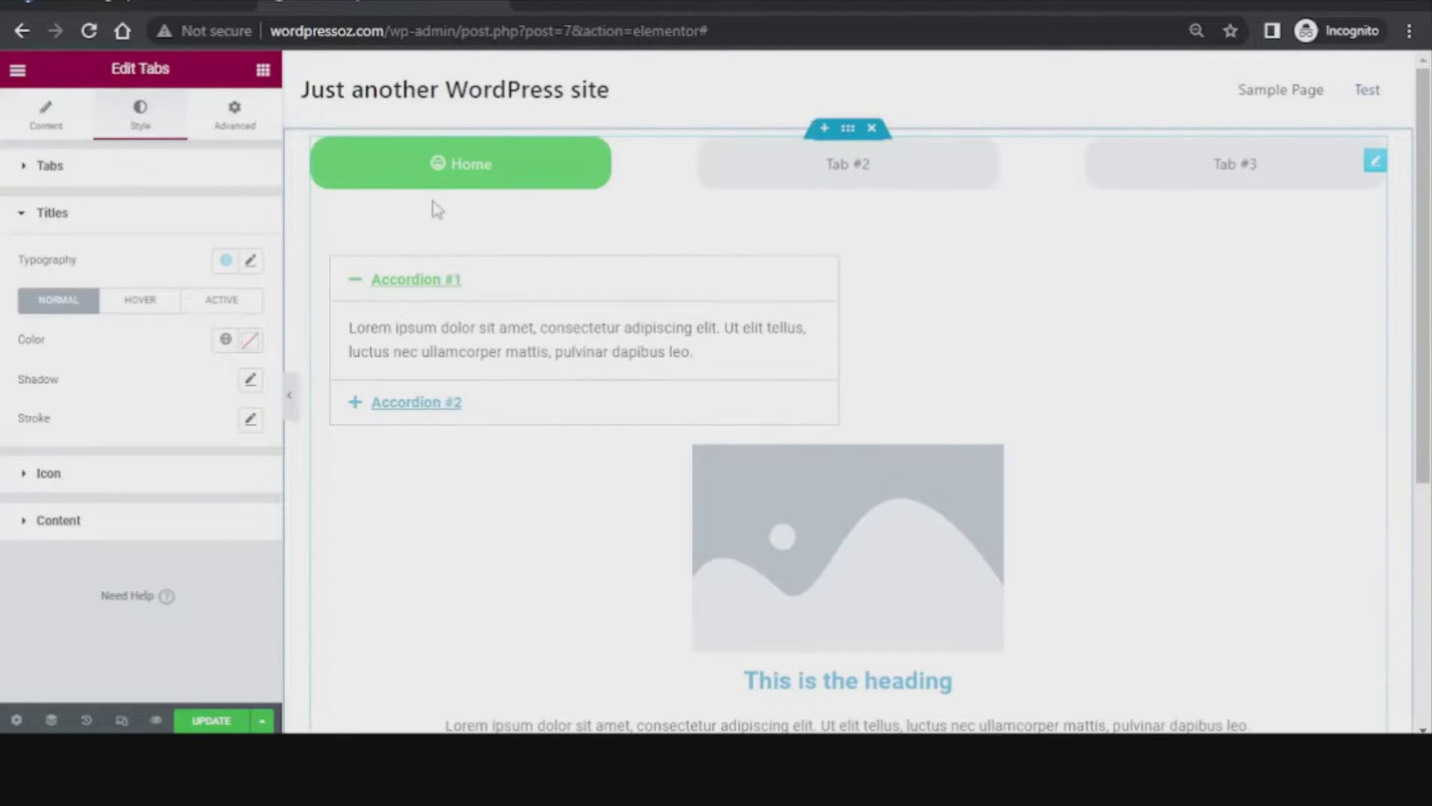
pyautogui.click(52, 475)
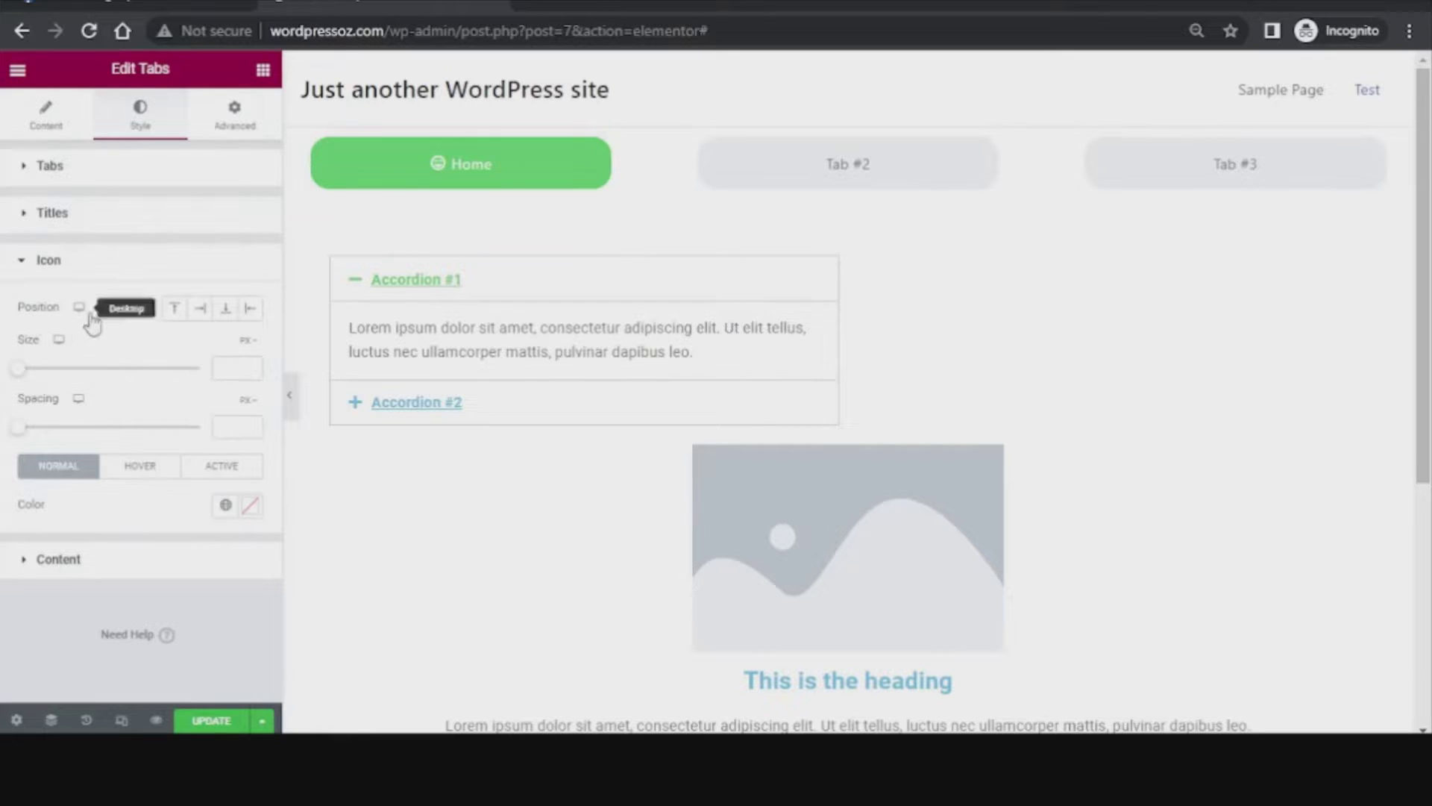
# Keep the tab icon left of its label, with icon size 23 and spacing 6
pyautogui.click(179, 319)
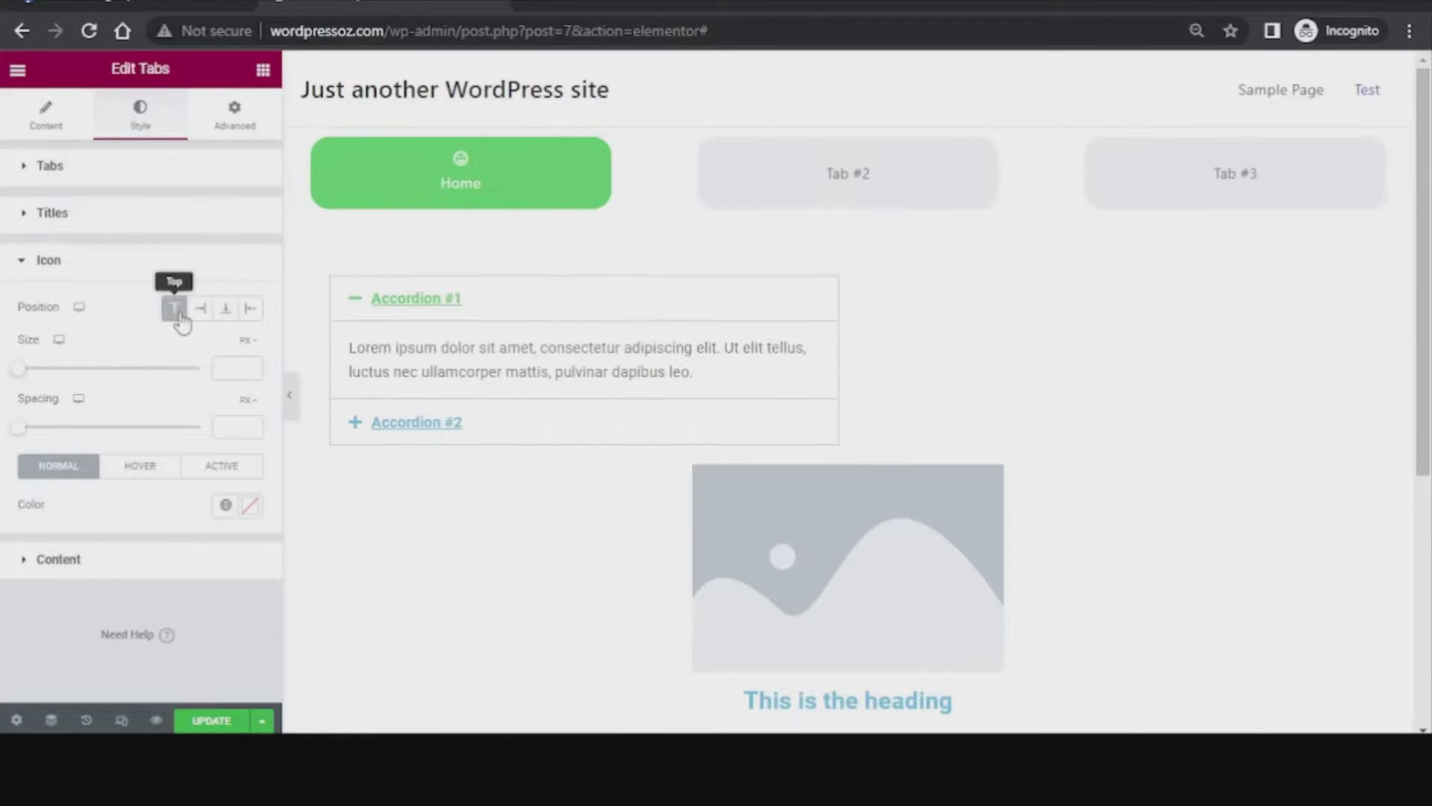
pyautogui.click(203, 318)
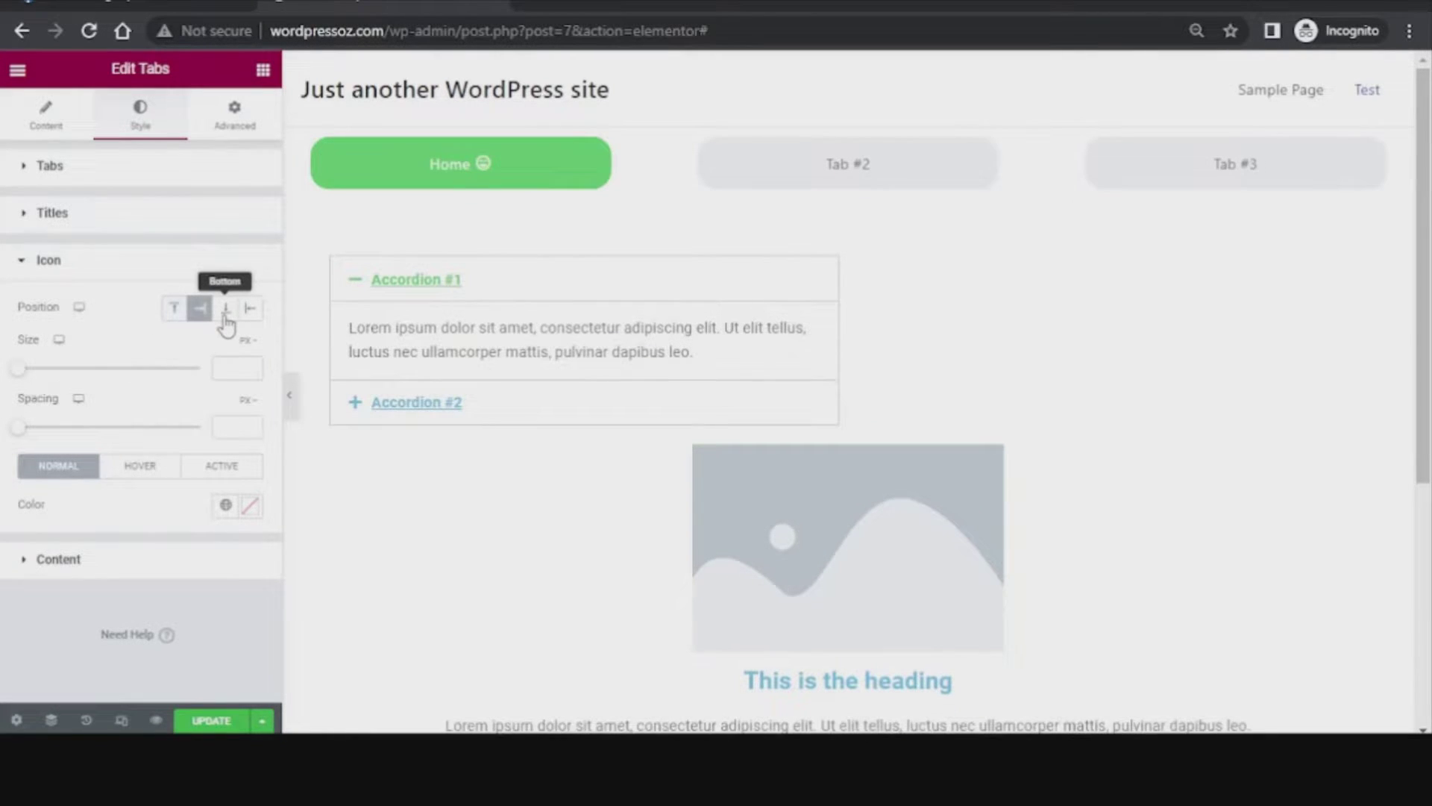
pyautogui.click(225, 320)
pyautogui.click(251, 319)
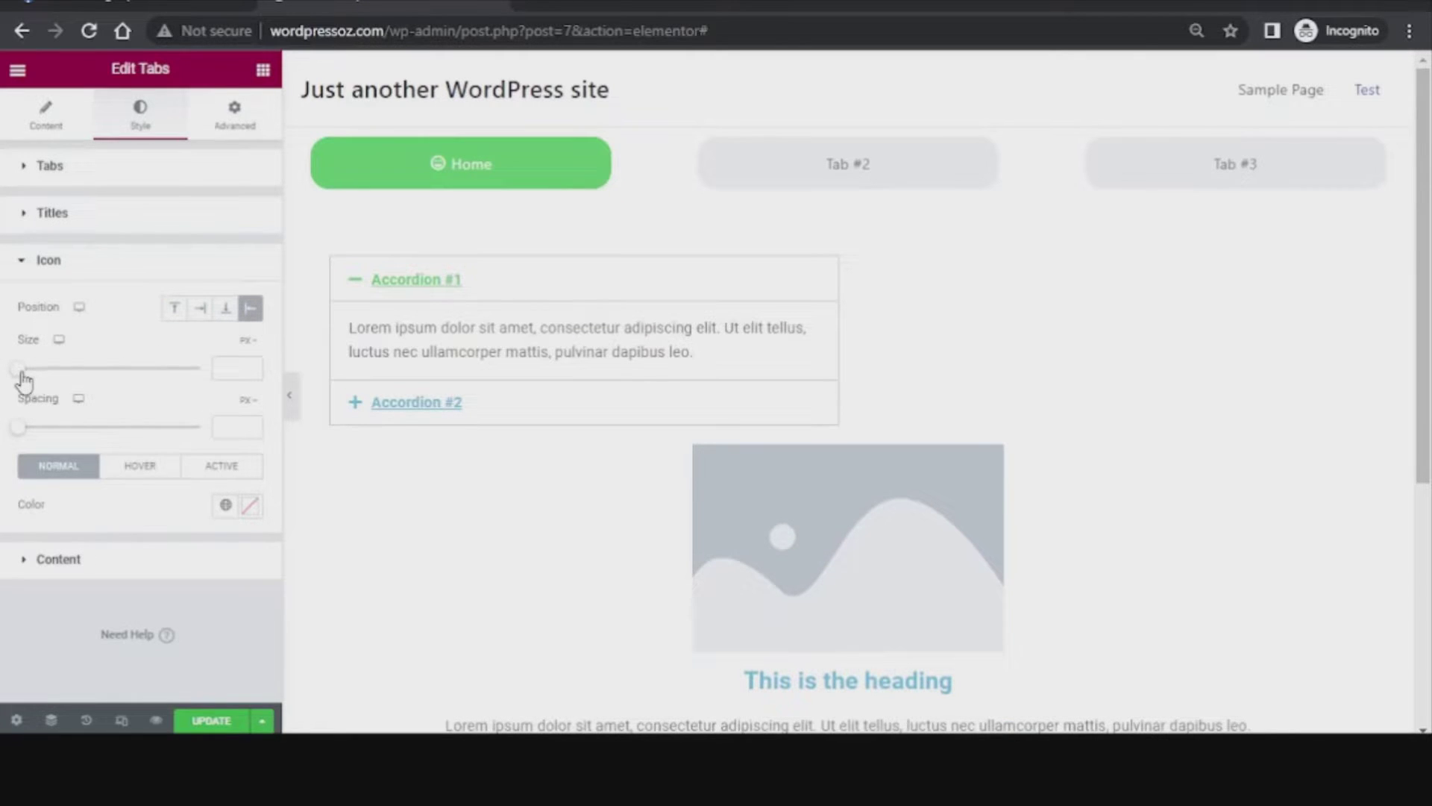
pyautogui.moveTo(24, 376); pyautogui.dragTo(57, 374)
pyautogui.moveTo(21, 433)
pyautogui.mouseDown()
pyautogui.moveTo(42, 428)
pyautogui.moveTo(28, 431)
pyautogui.mouseUp()
# From the Content tab's item list, duplicate Tab #3 to add a fourth tab
pyautogui.click(50, 167)
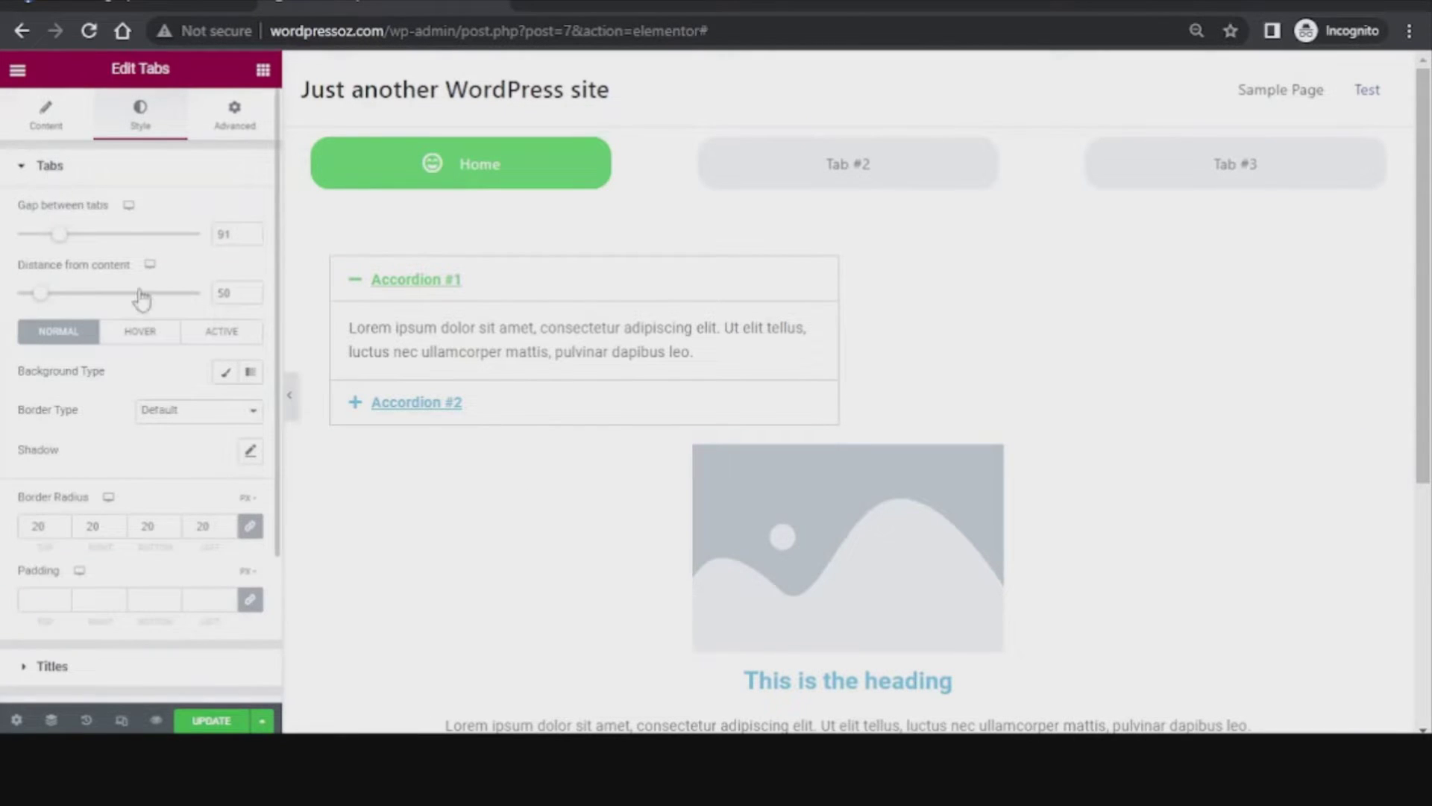
pyautogui.click(46, 120)
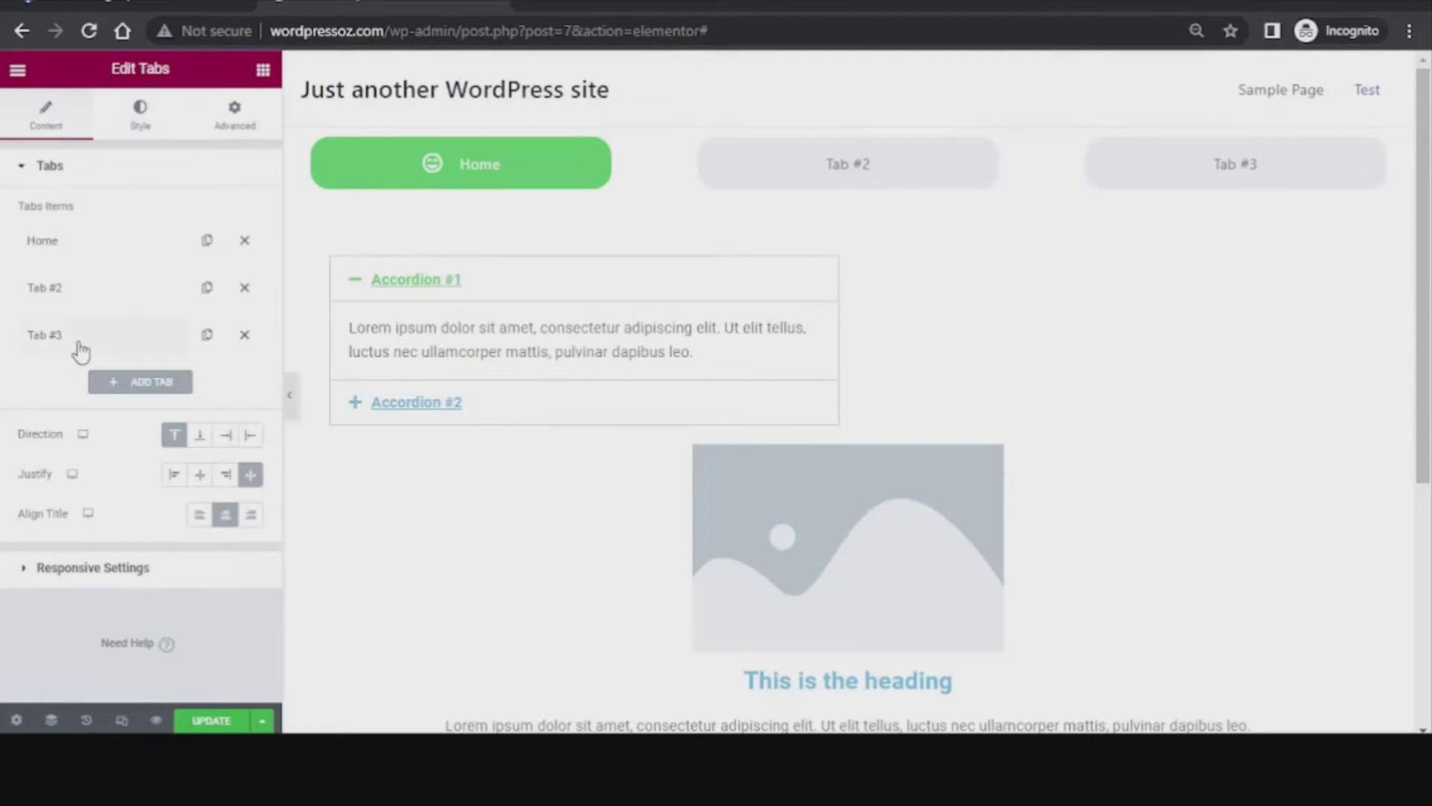
pyautogui.click(207, 335)
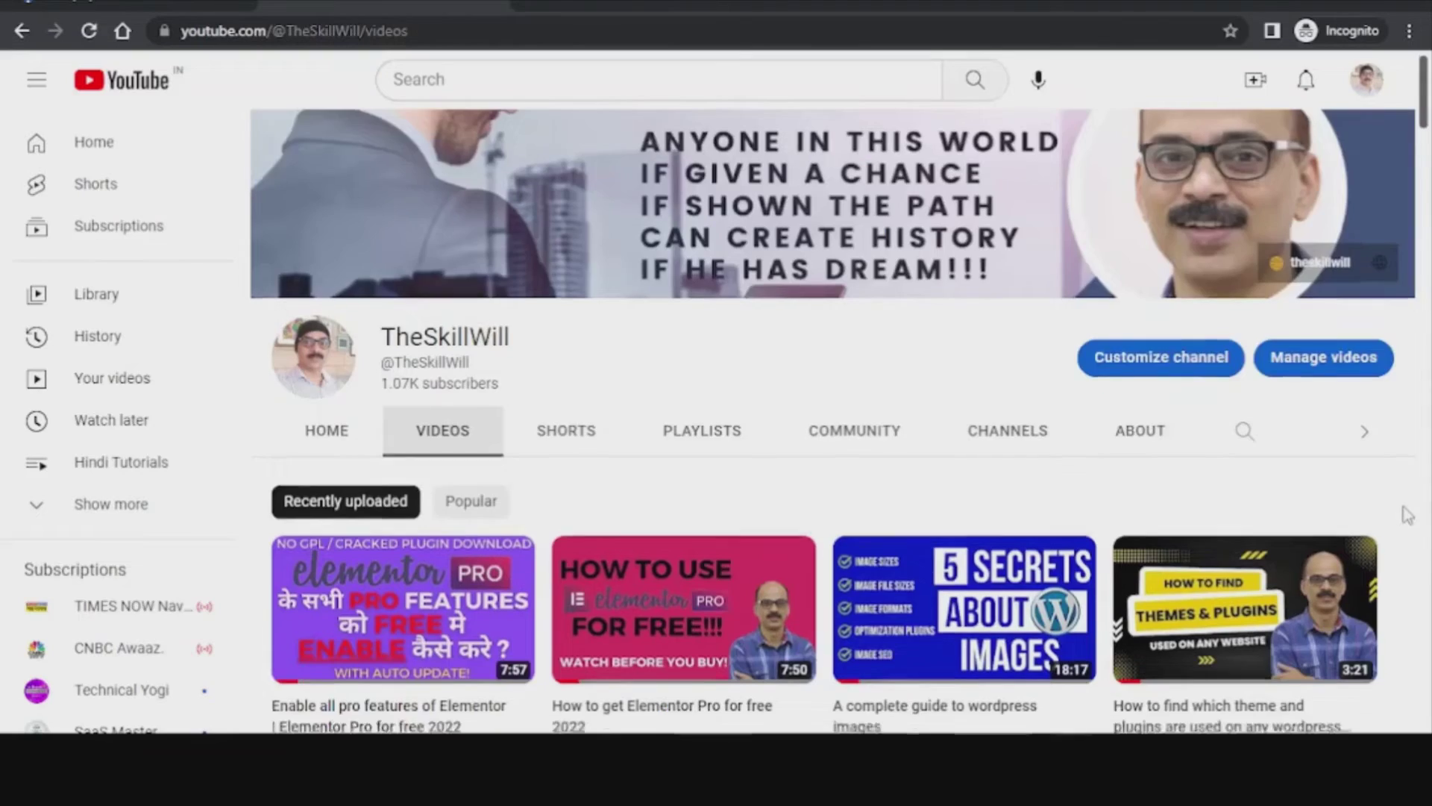
pyautogui.scroll(-8, 1407, 513)
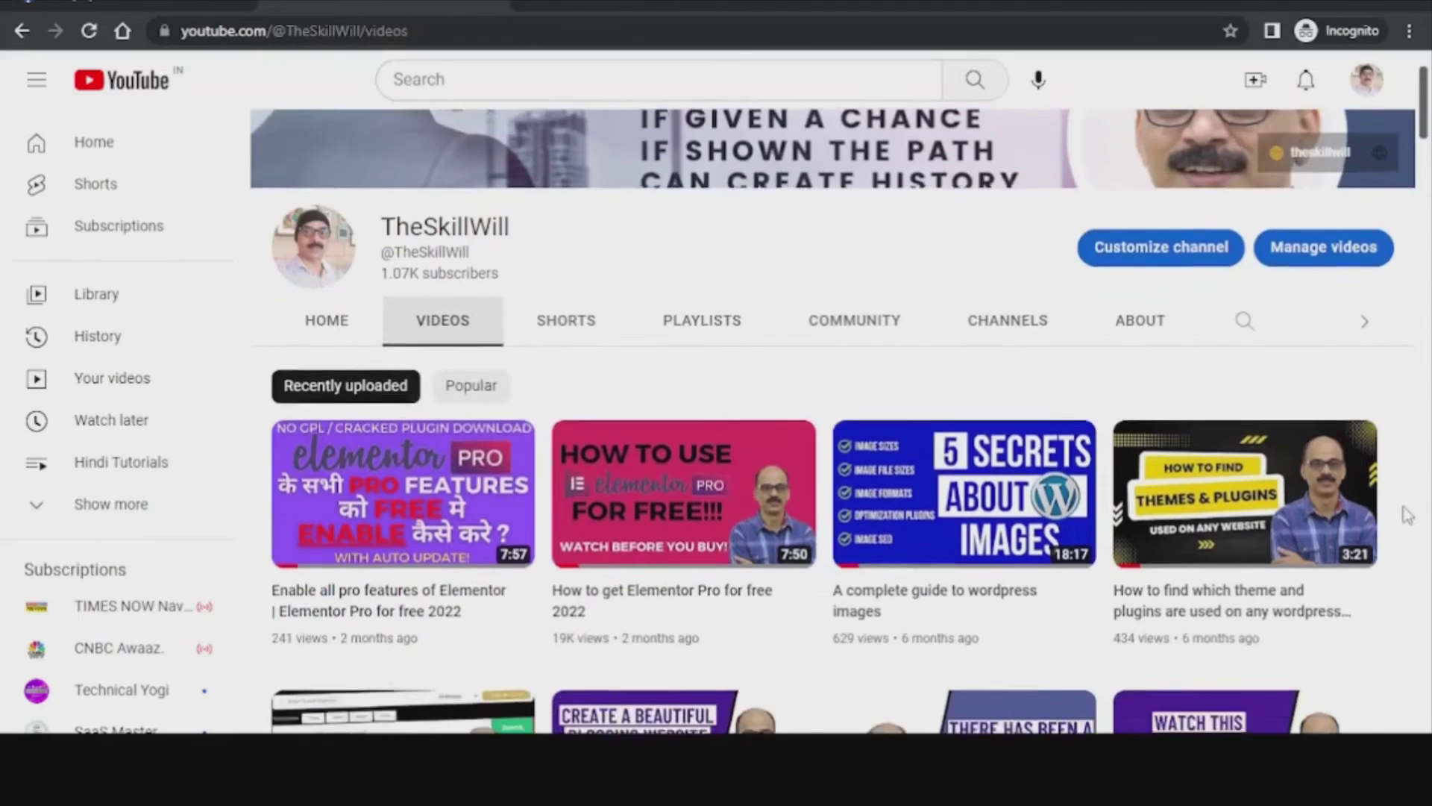
pyautogui.scroll(-7, 1406, 513)
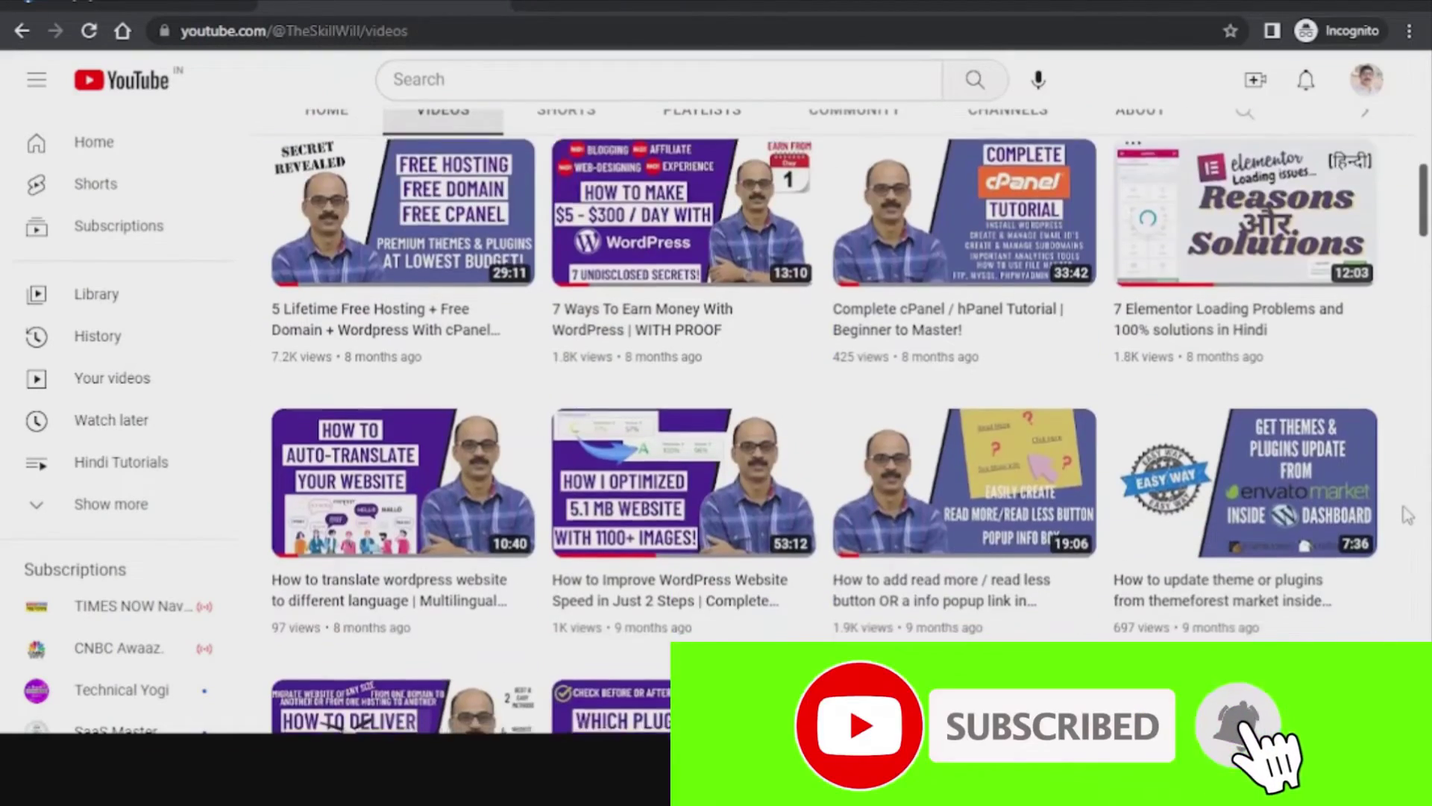
pyautogui.scroll(-8, 1407, 514)
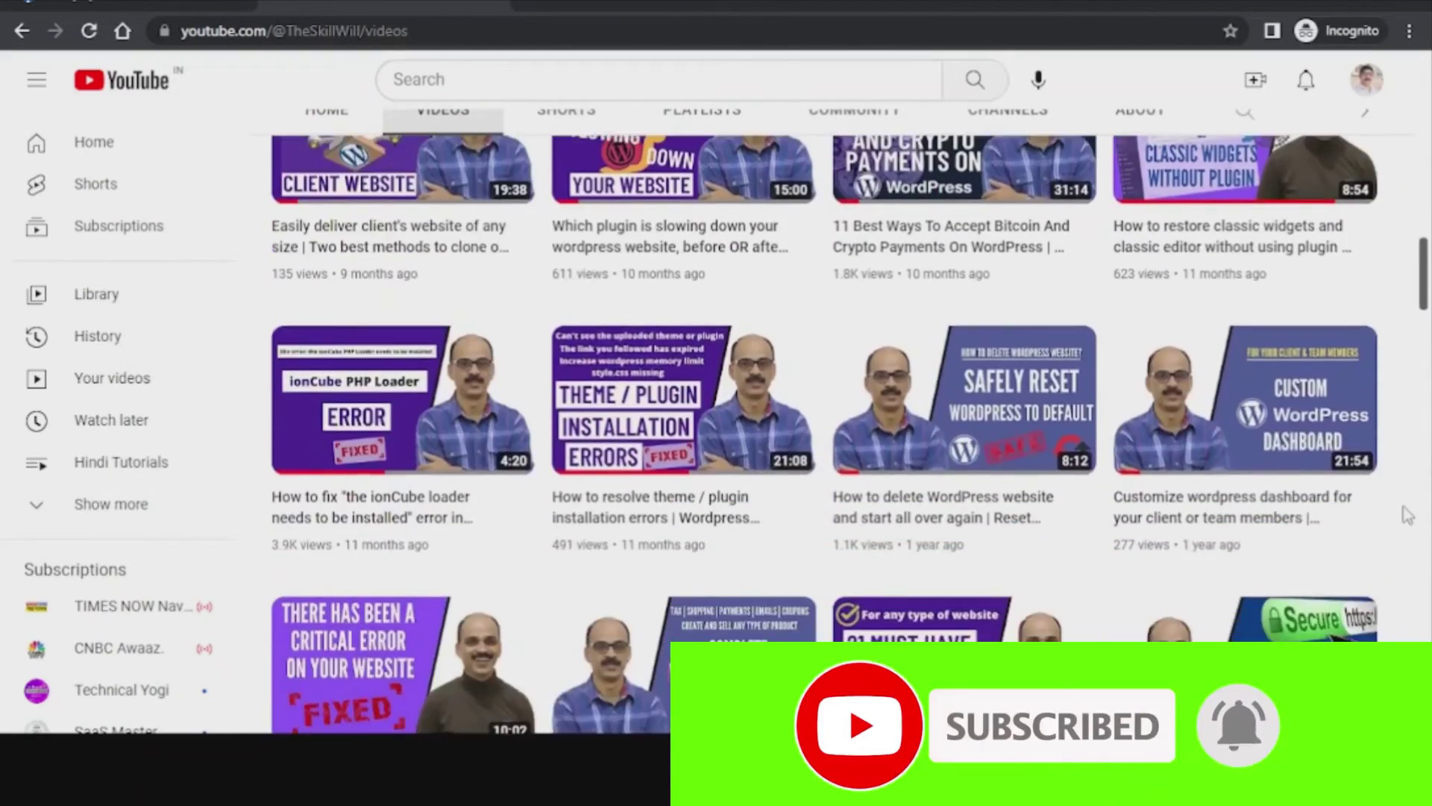
pyautogui.scroll(-8, 1407, 515)
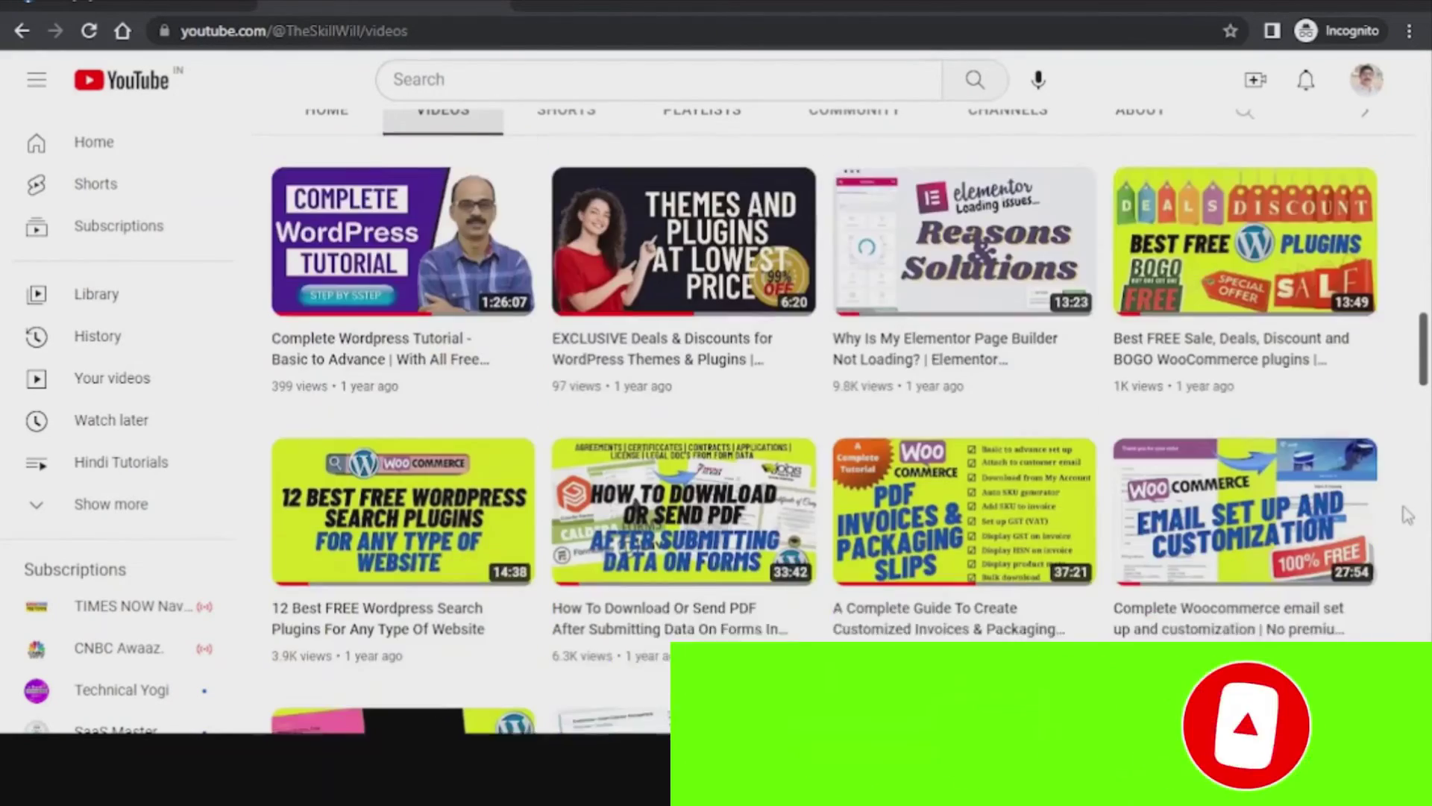
pyautogui.scroll(-15, 1407, 514)
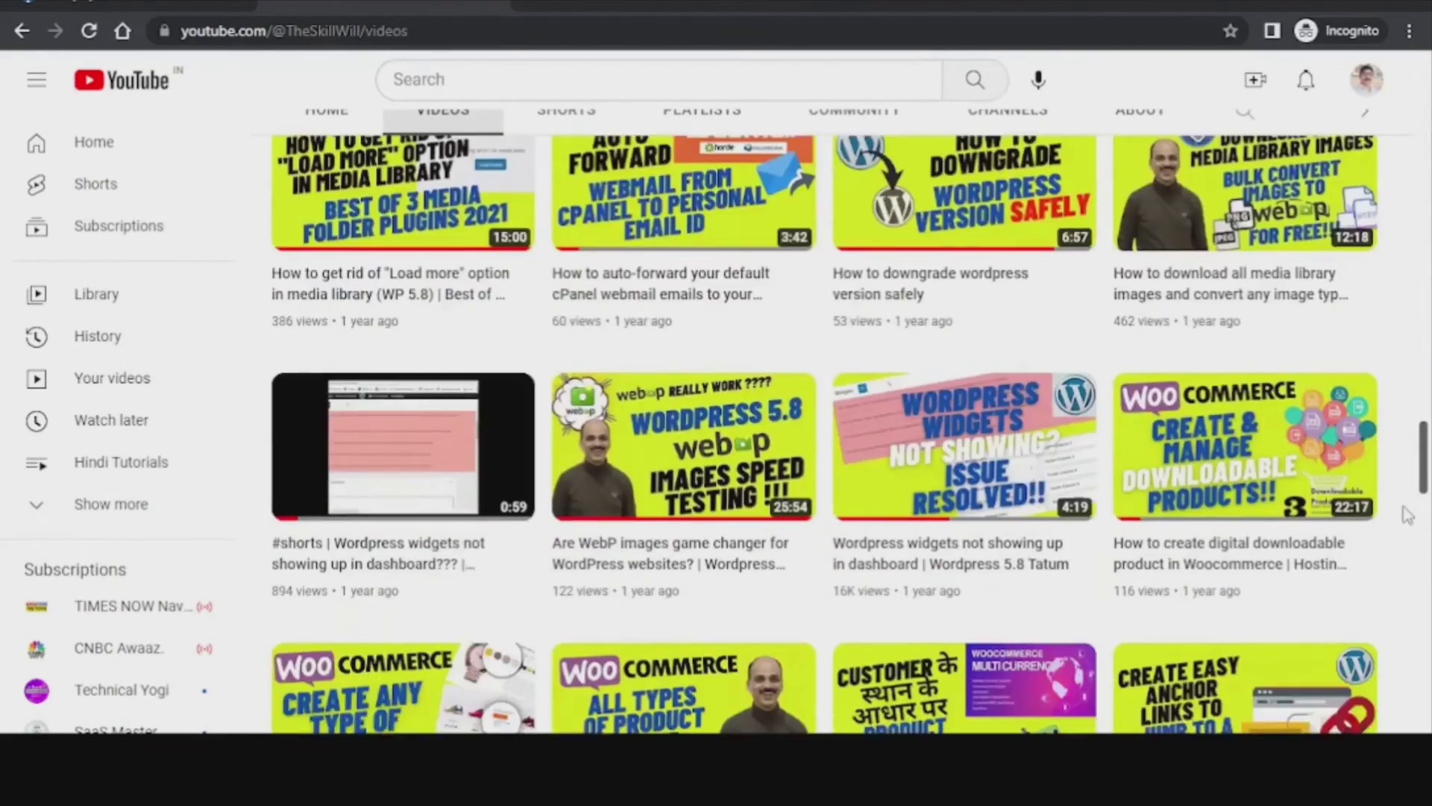
pyautogui.scroll(-12, 1407, 514)
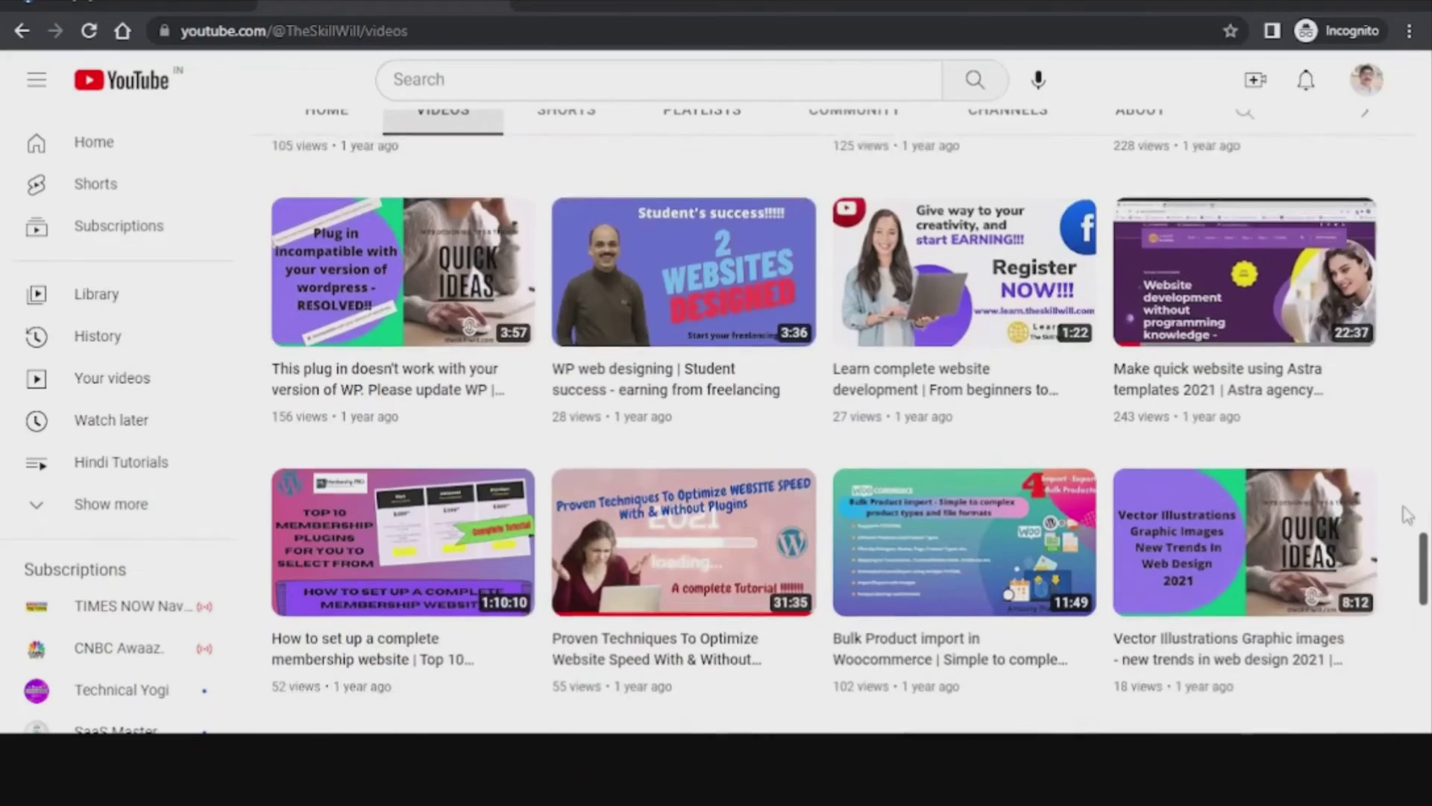